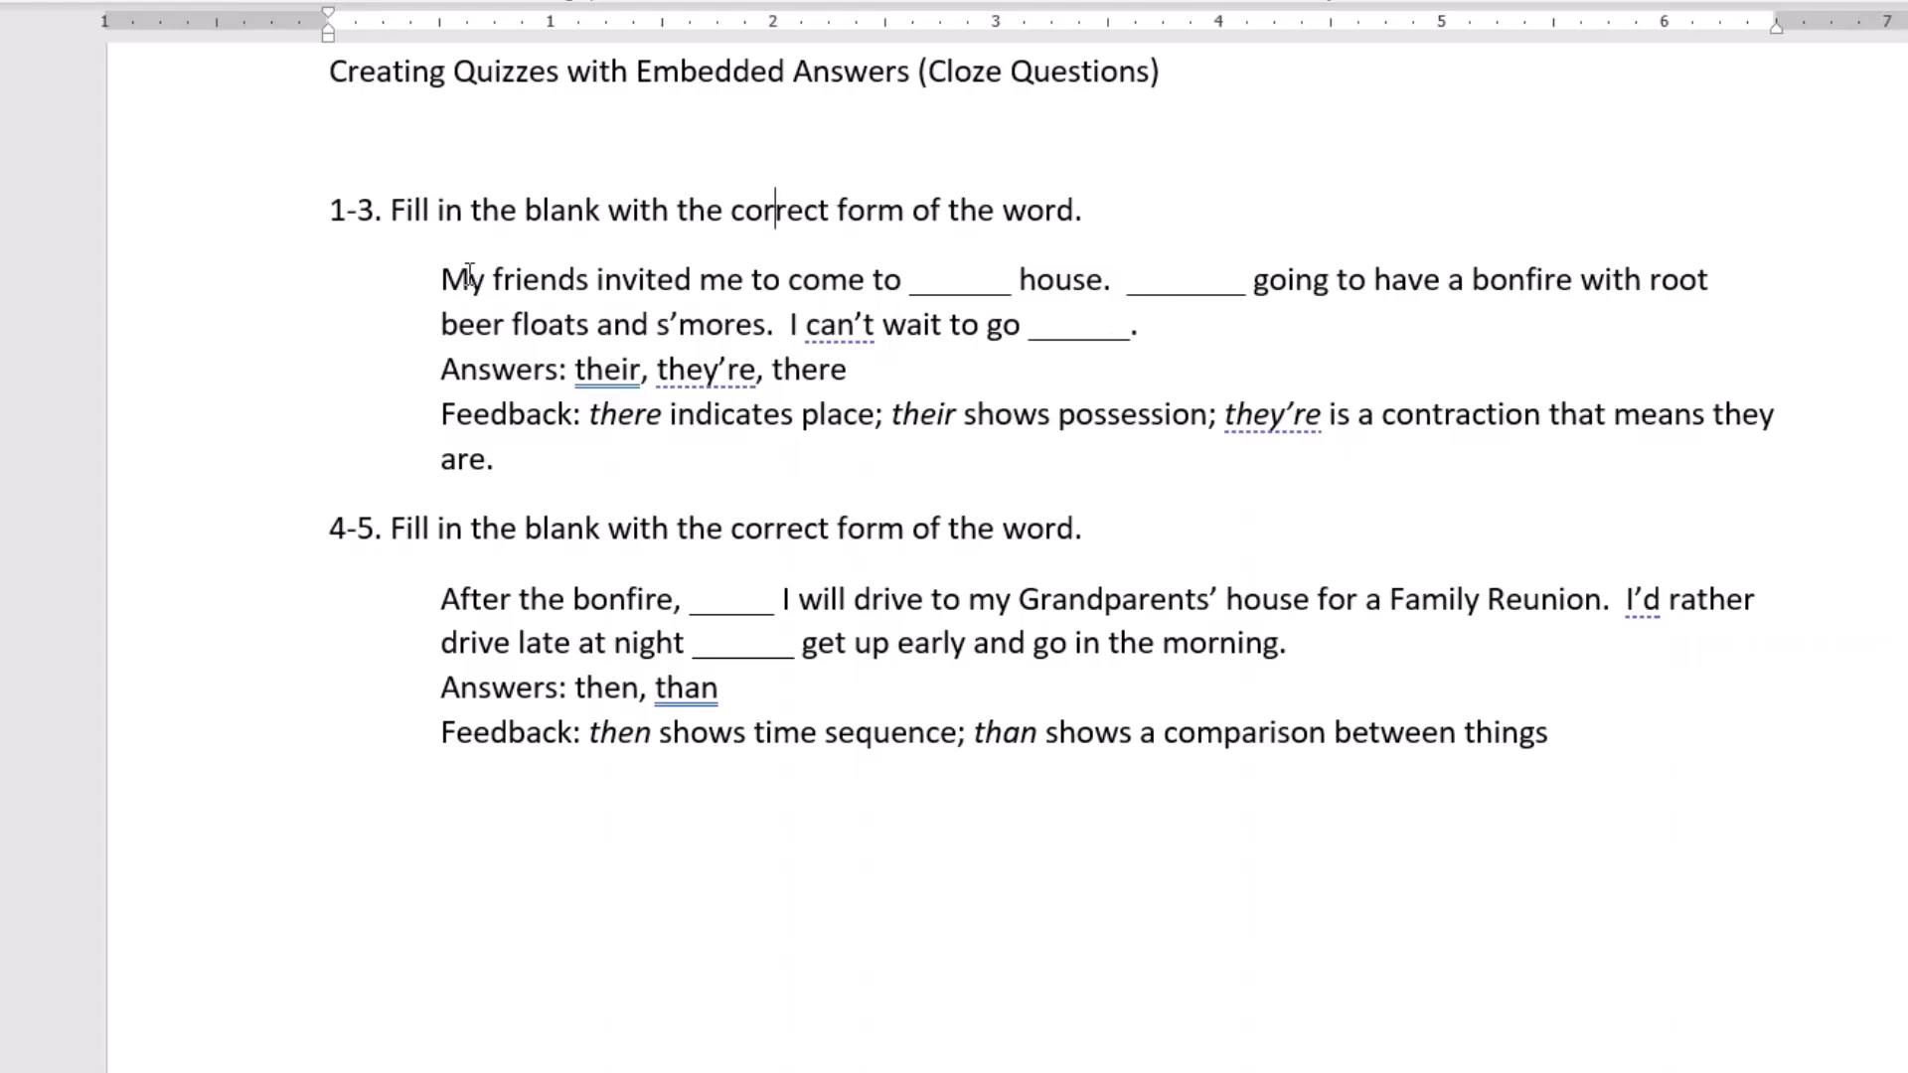
Step: Review the first question's sentence, Answers line and Feedback paragraph in the notes
drag(471, 281, 1210, 341)
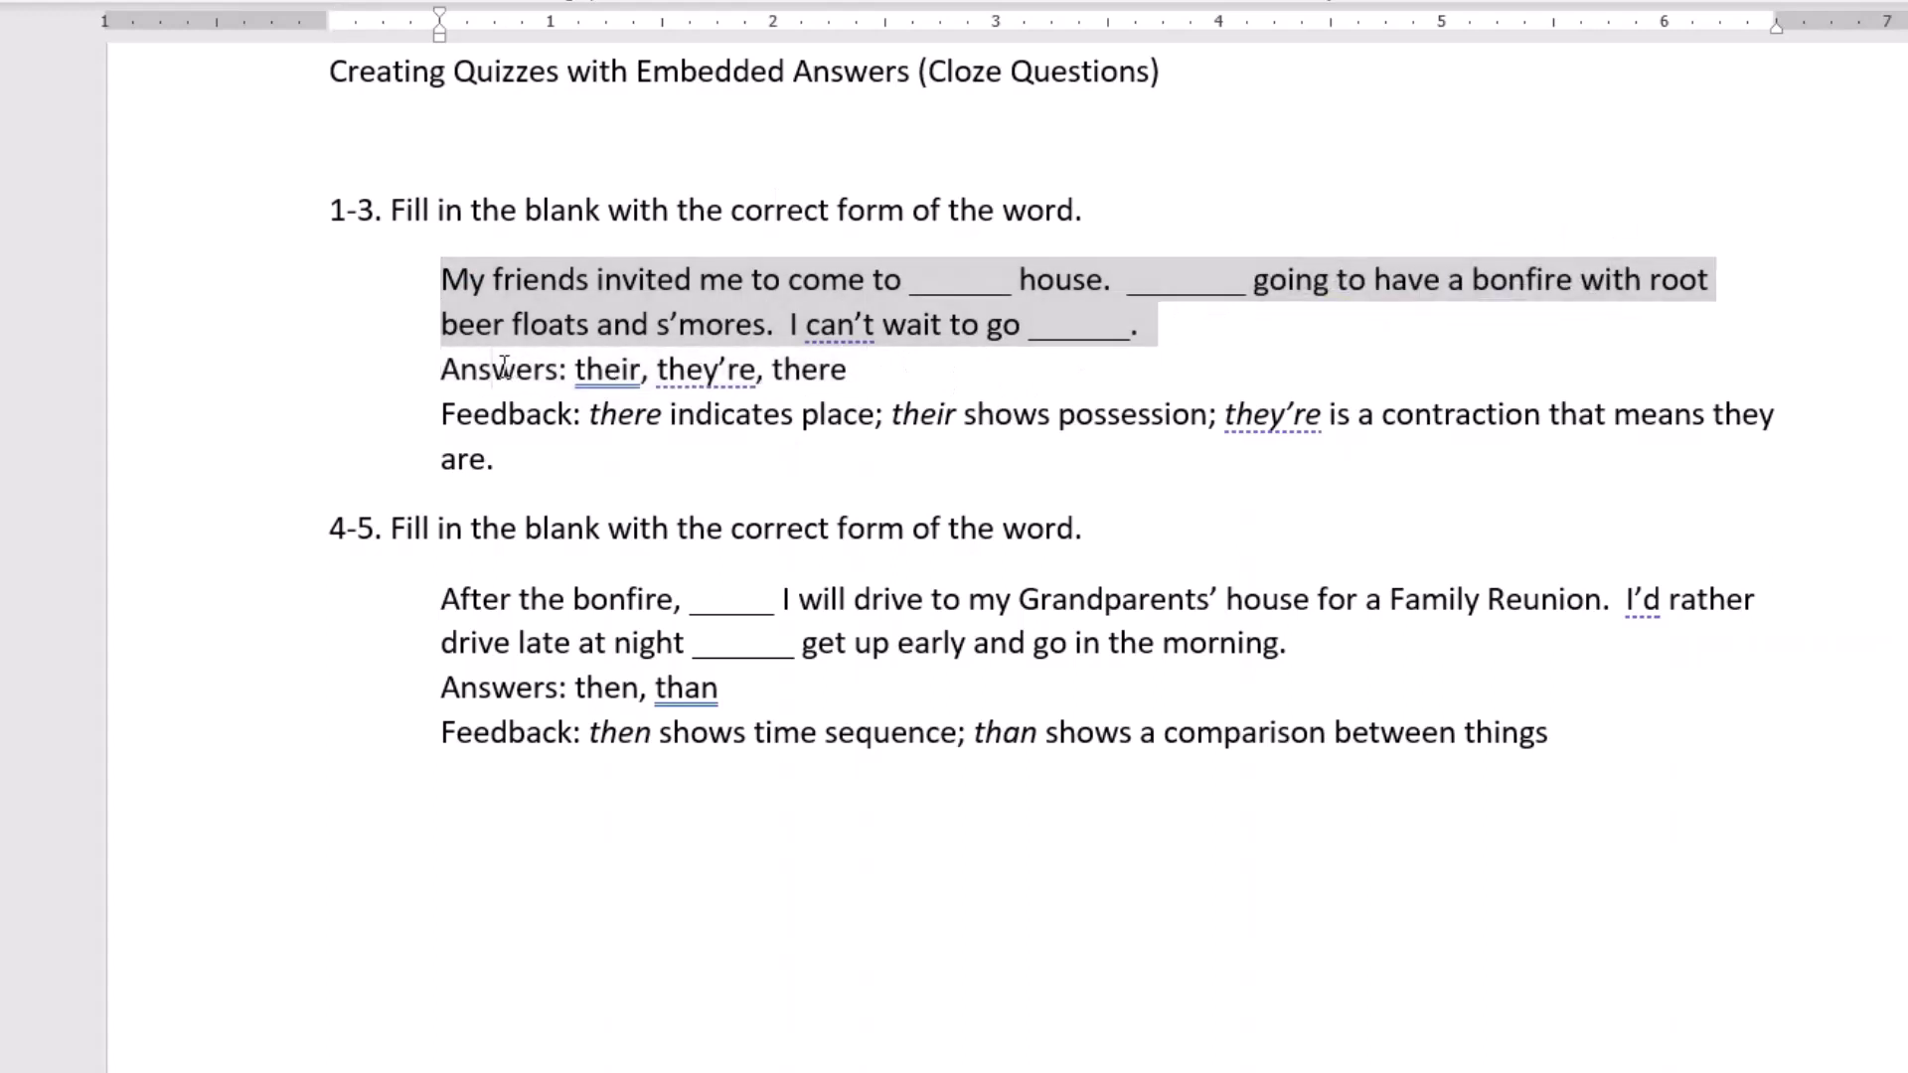
drag(502, 365, 864, 371)
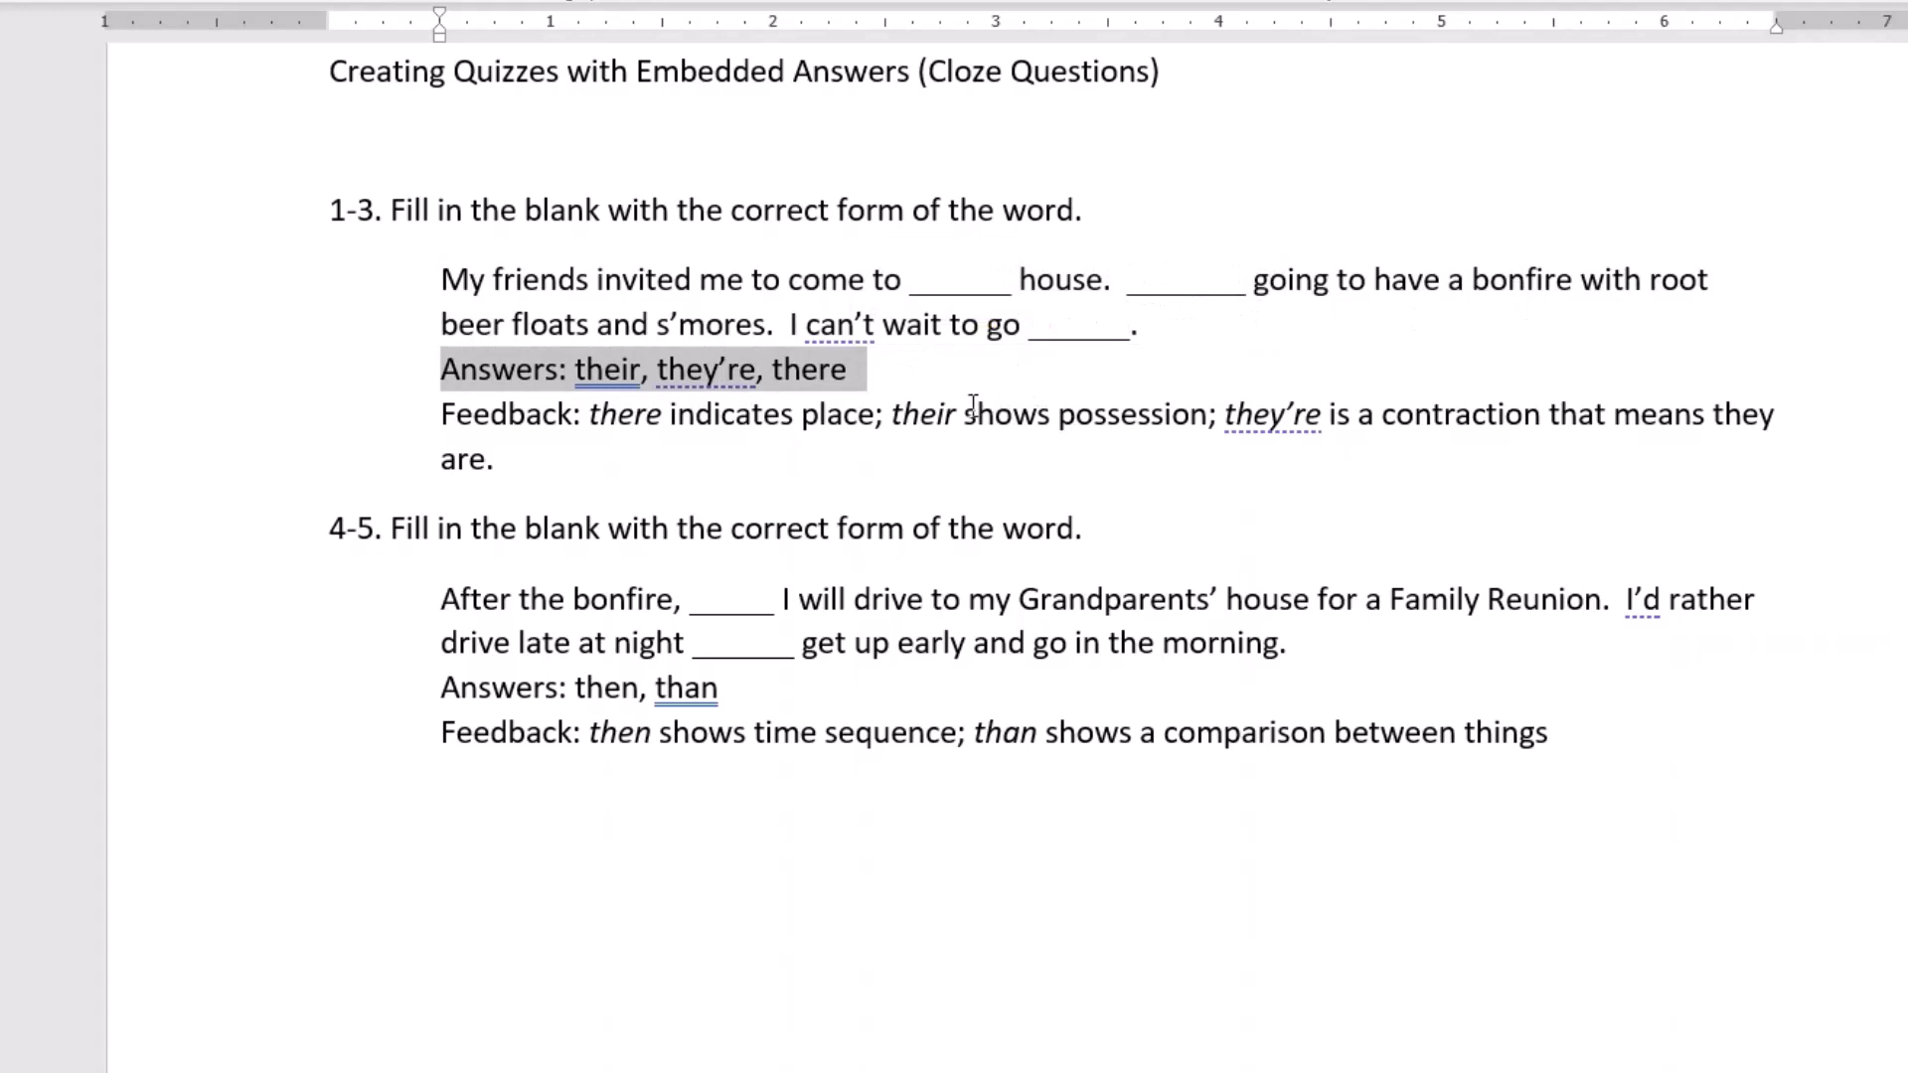
click(529, 416)
drag(441, 415, 573, 480)
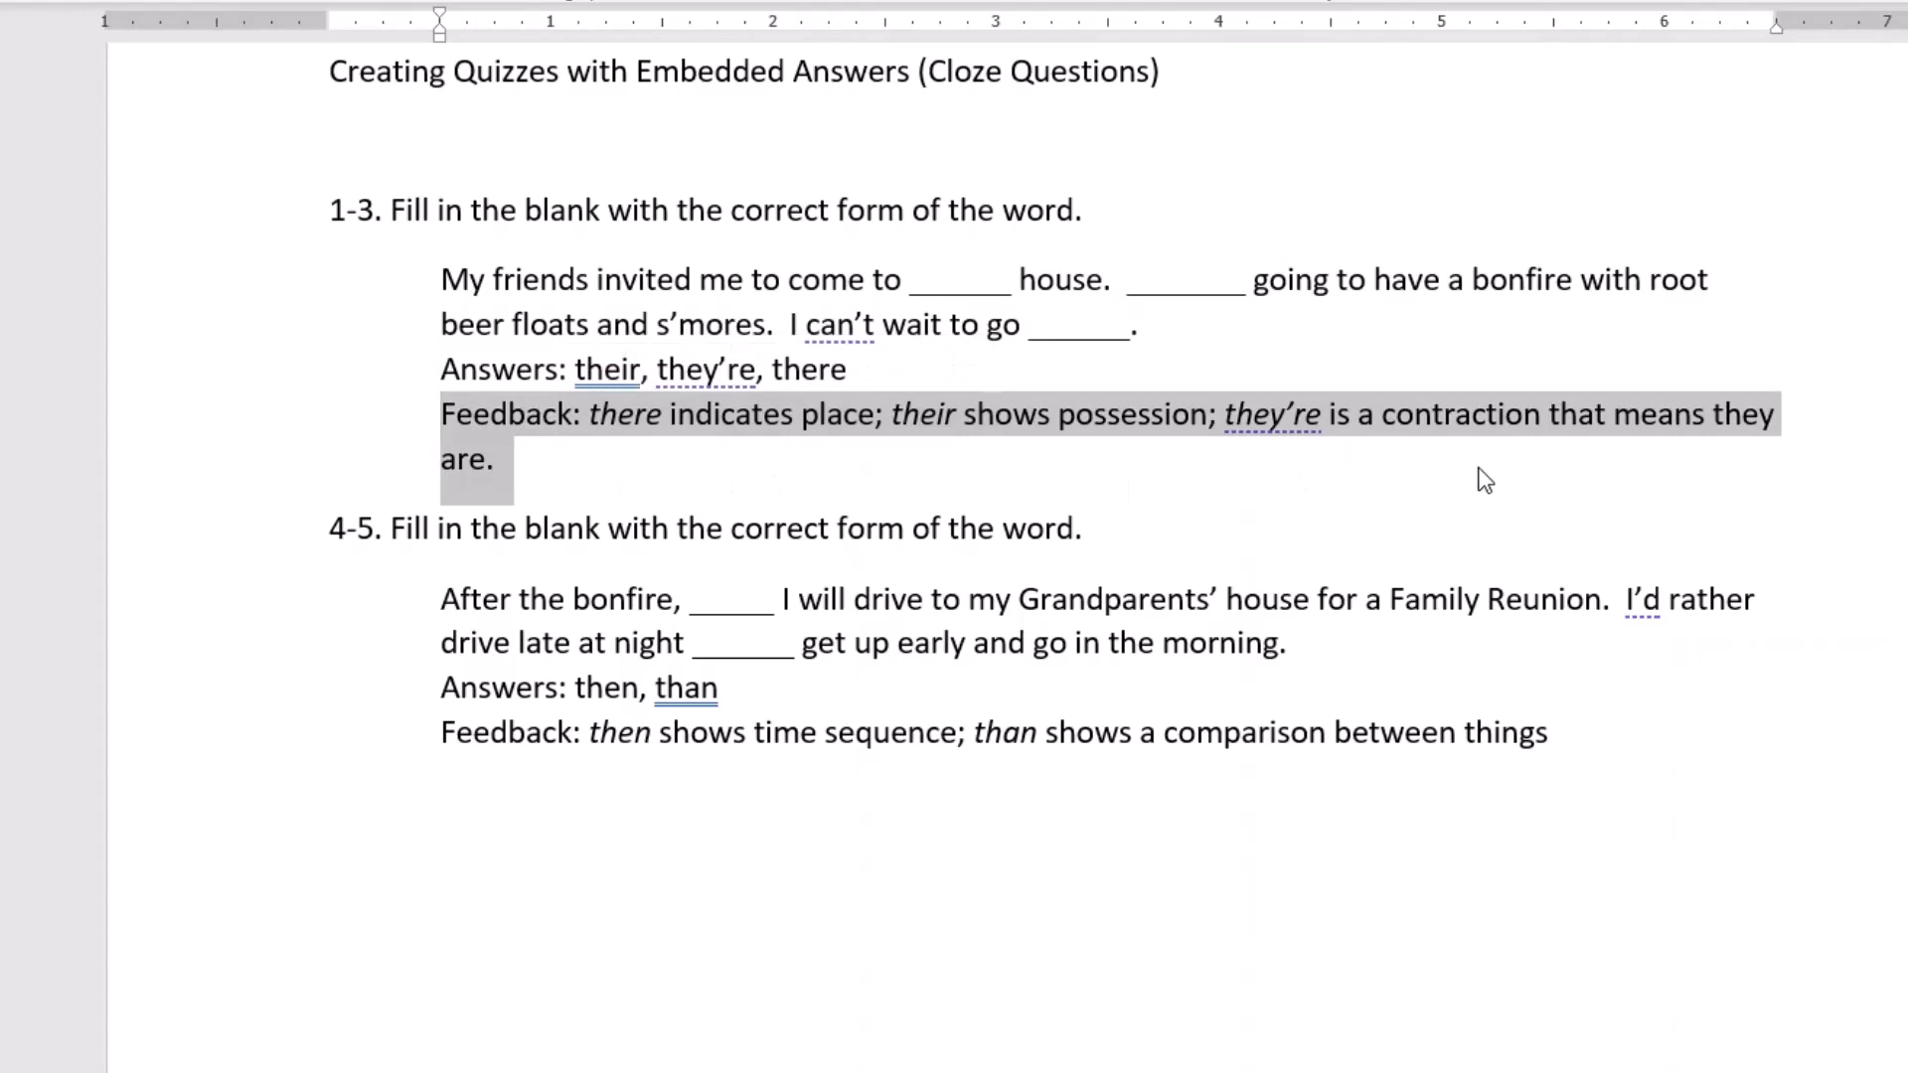
click(336, 780)
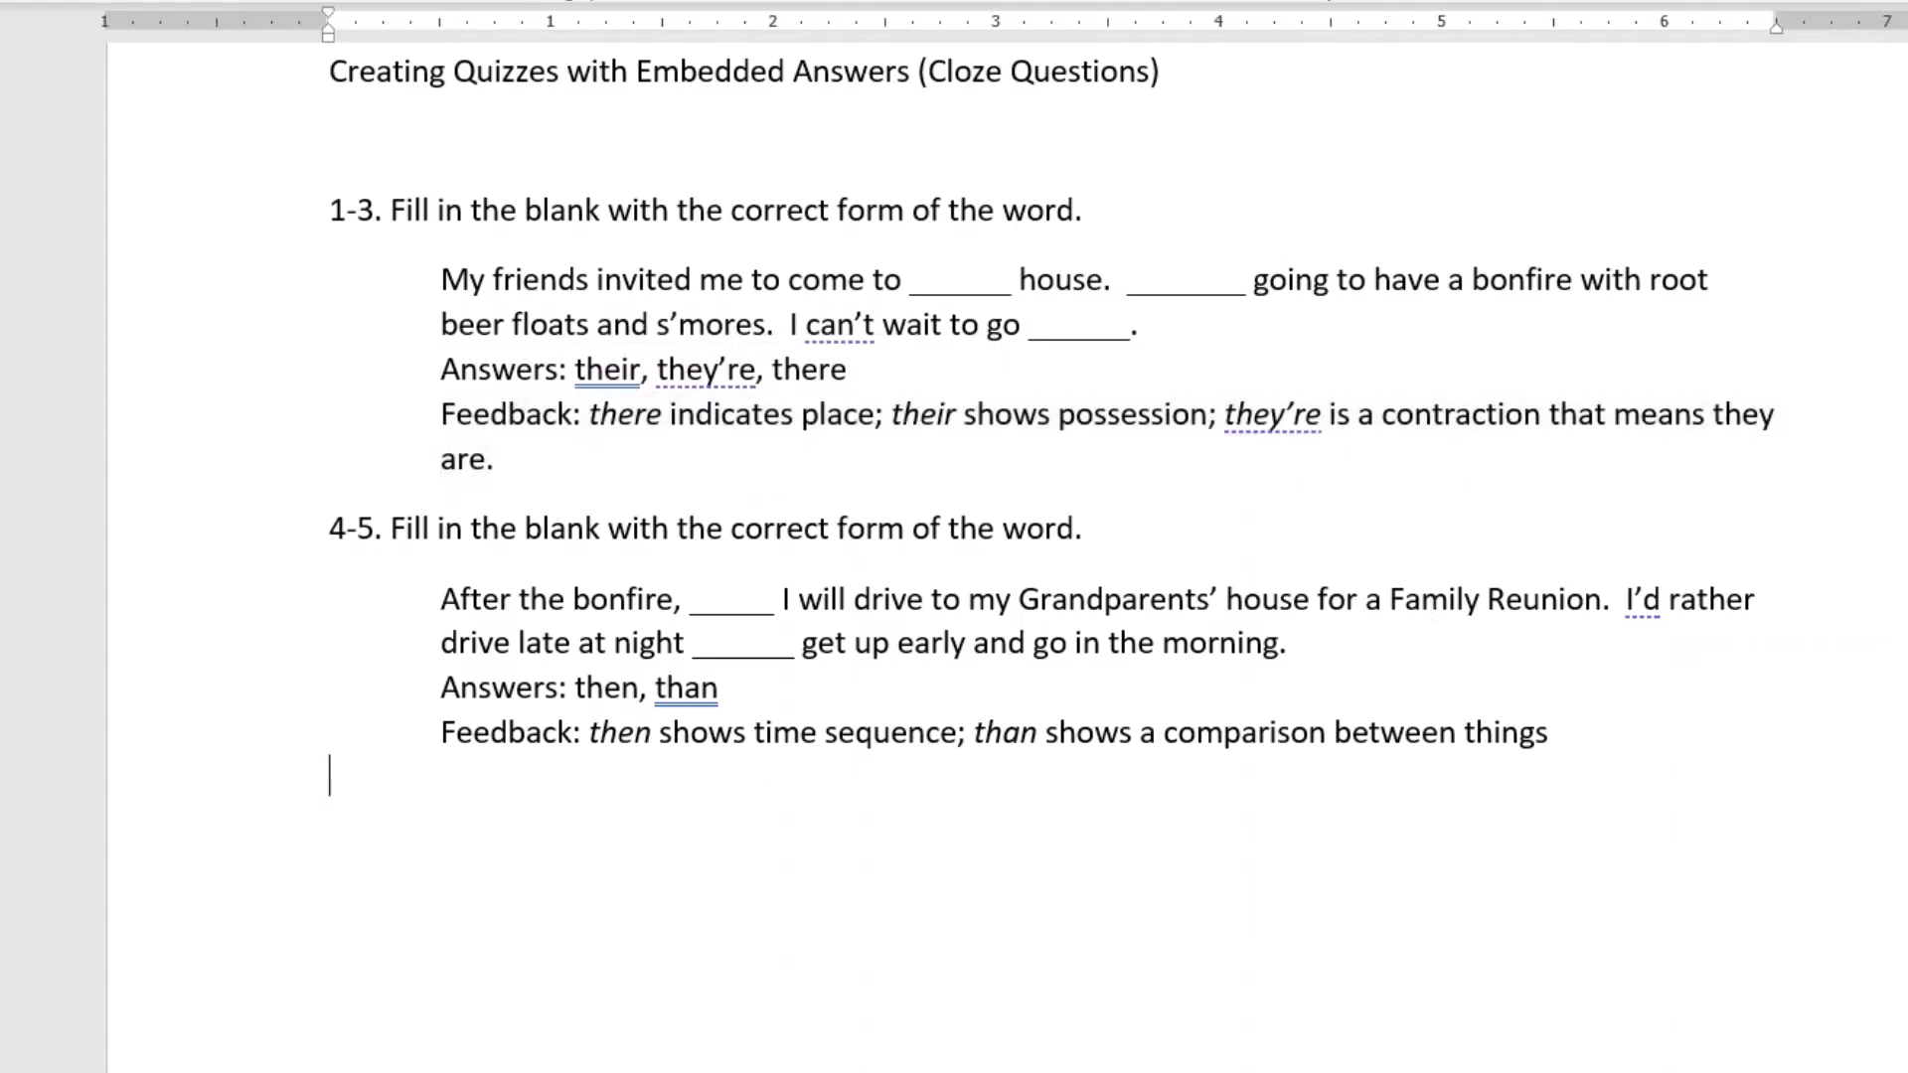
click(1717, 279)
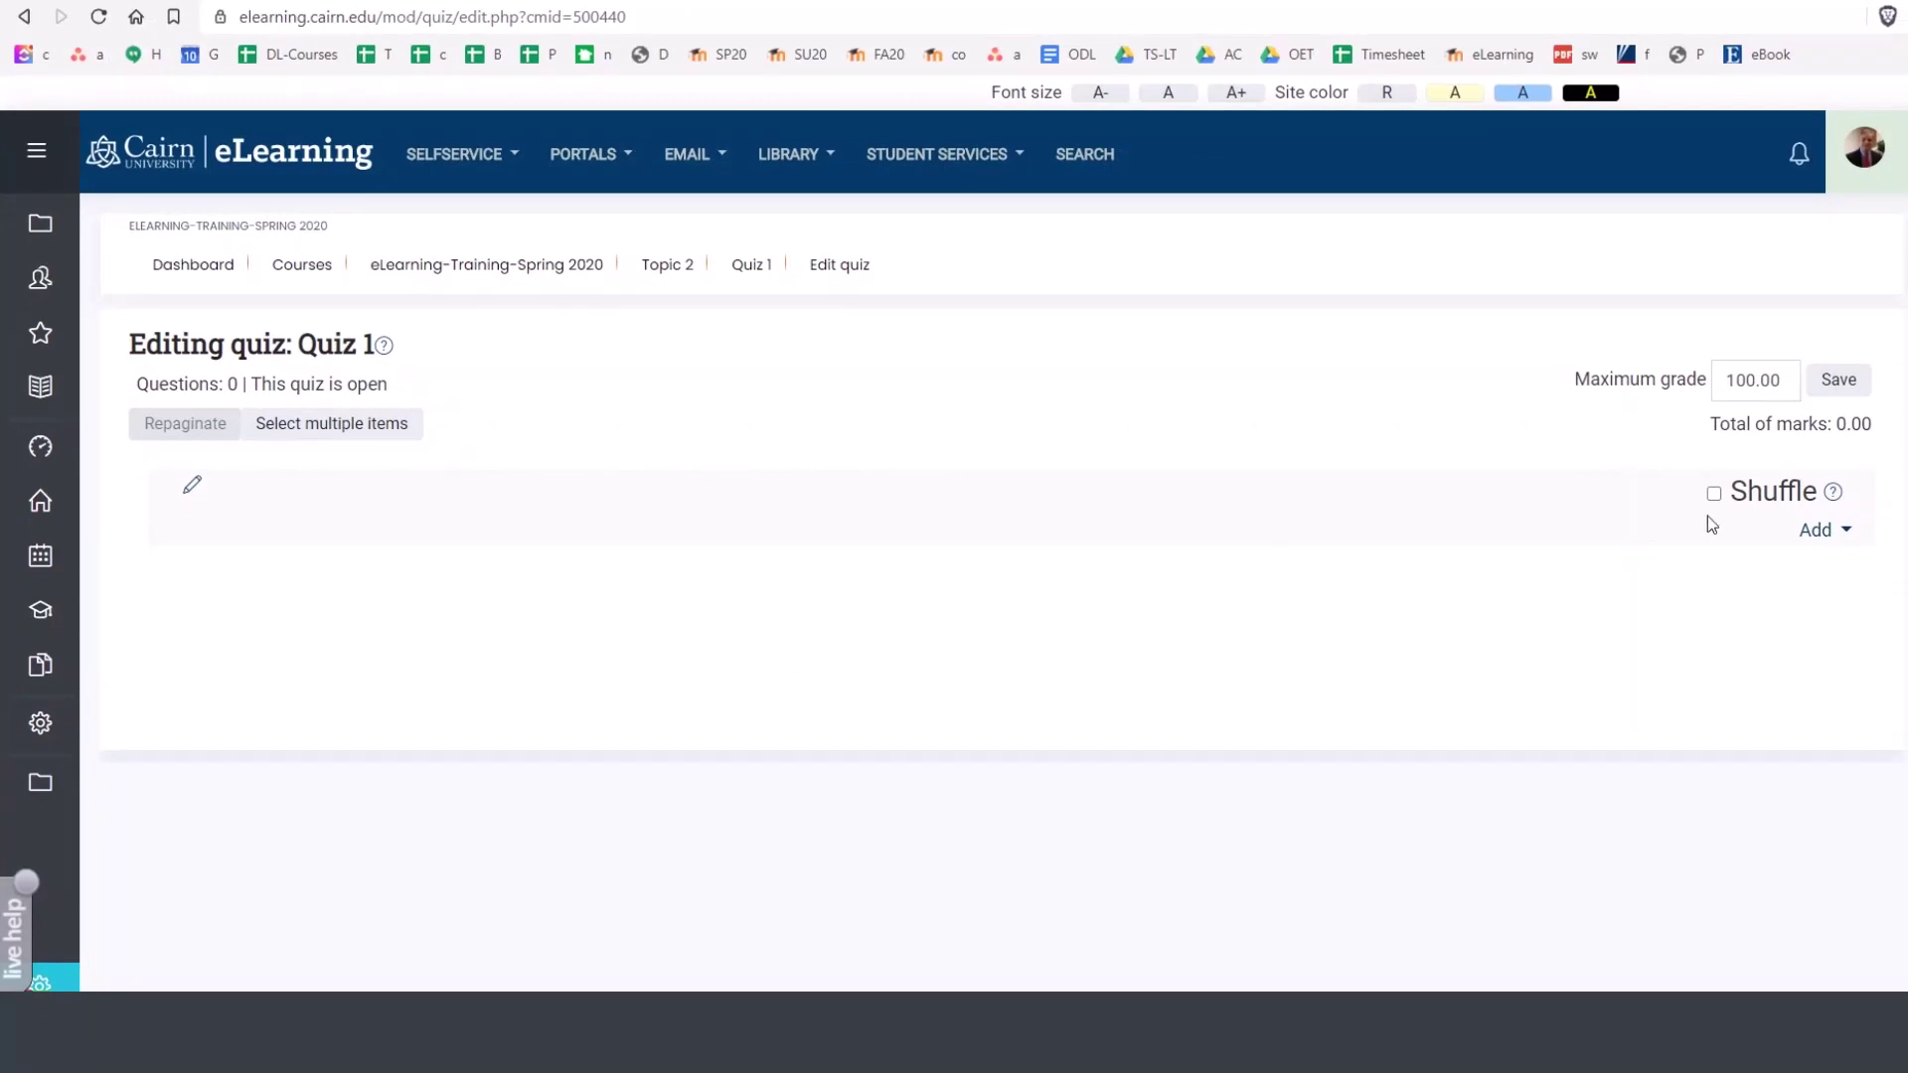
Step: Add a new Embedded answers (Cloze) question to Quiz 1
click(1821, 544)
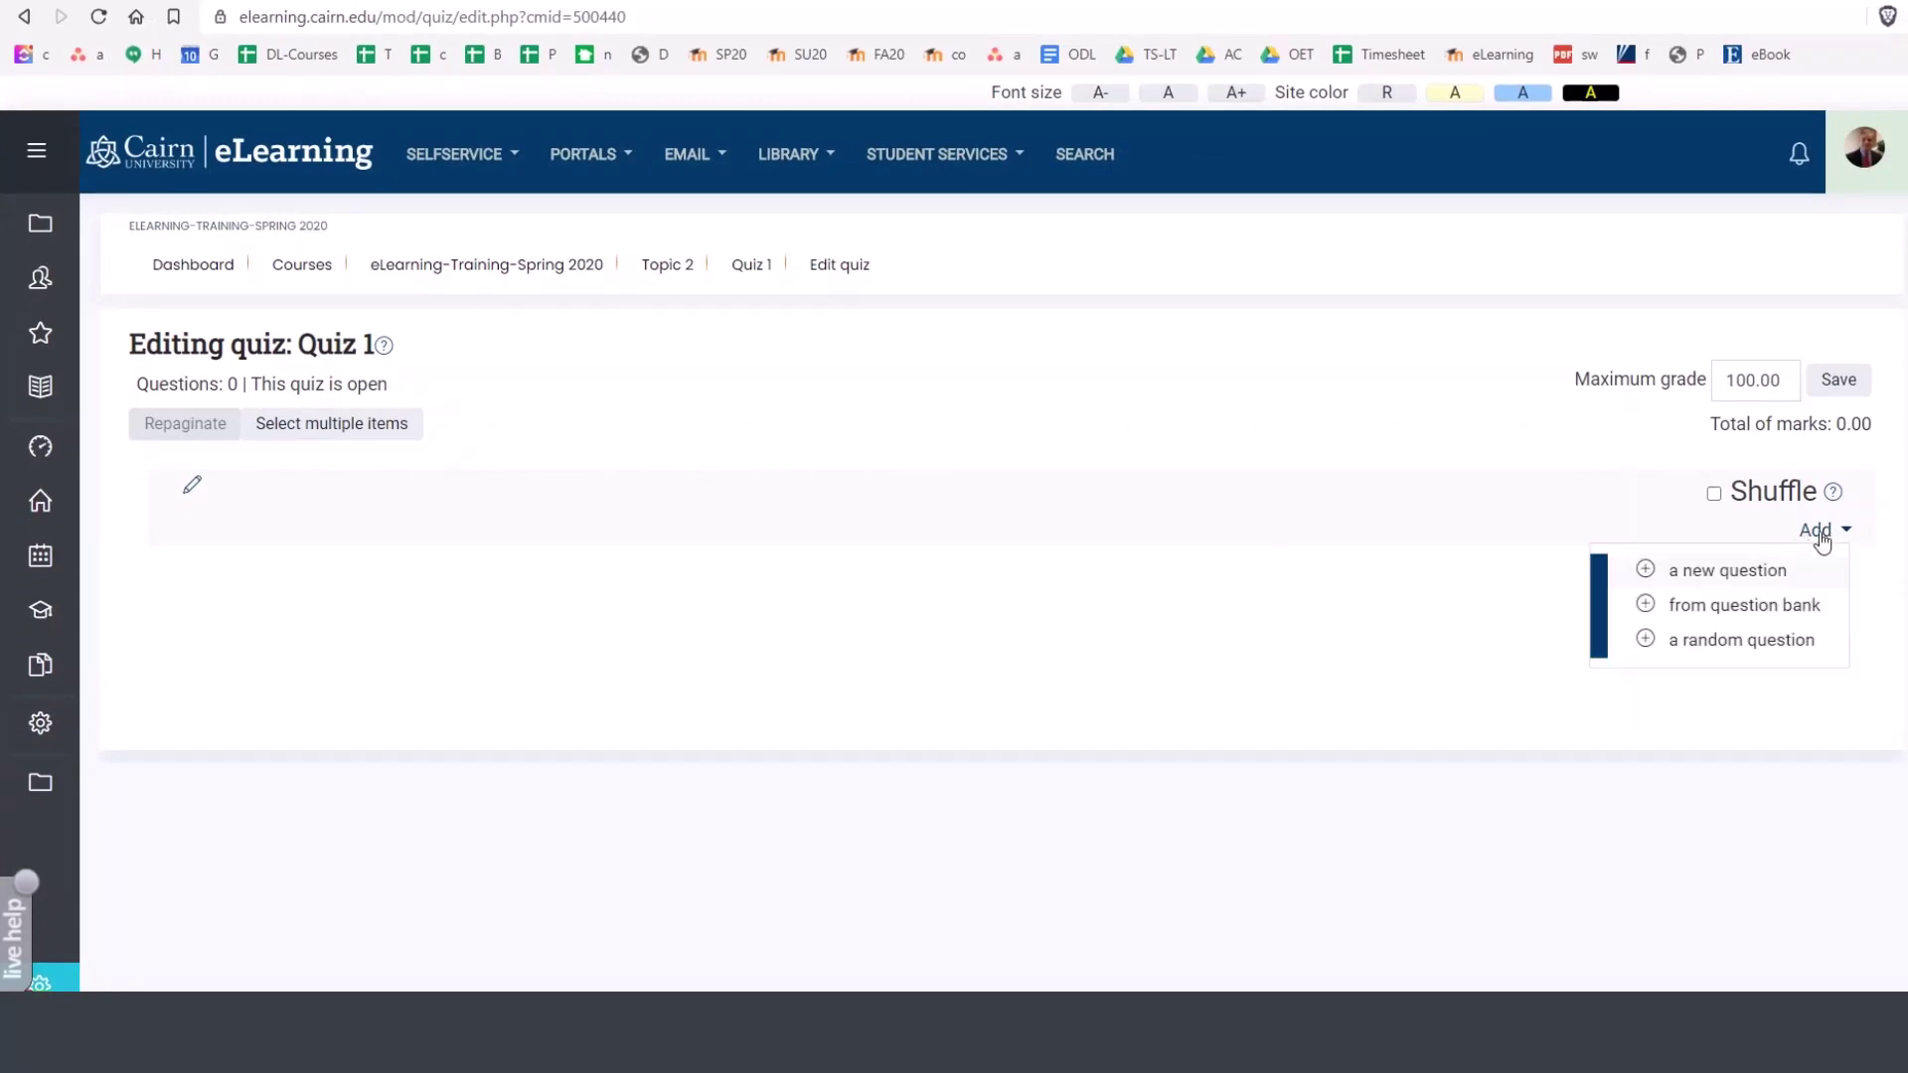
click(1726, 584)
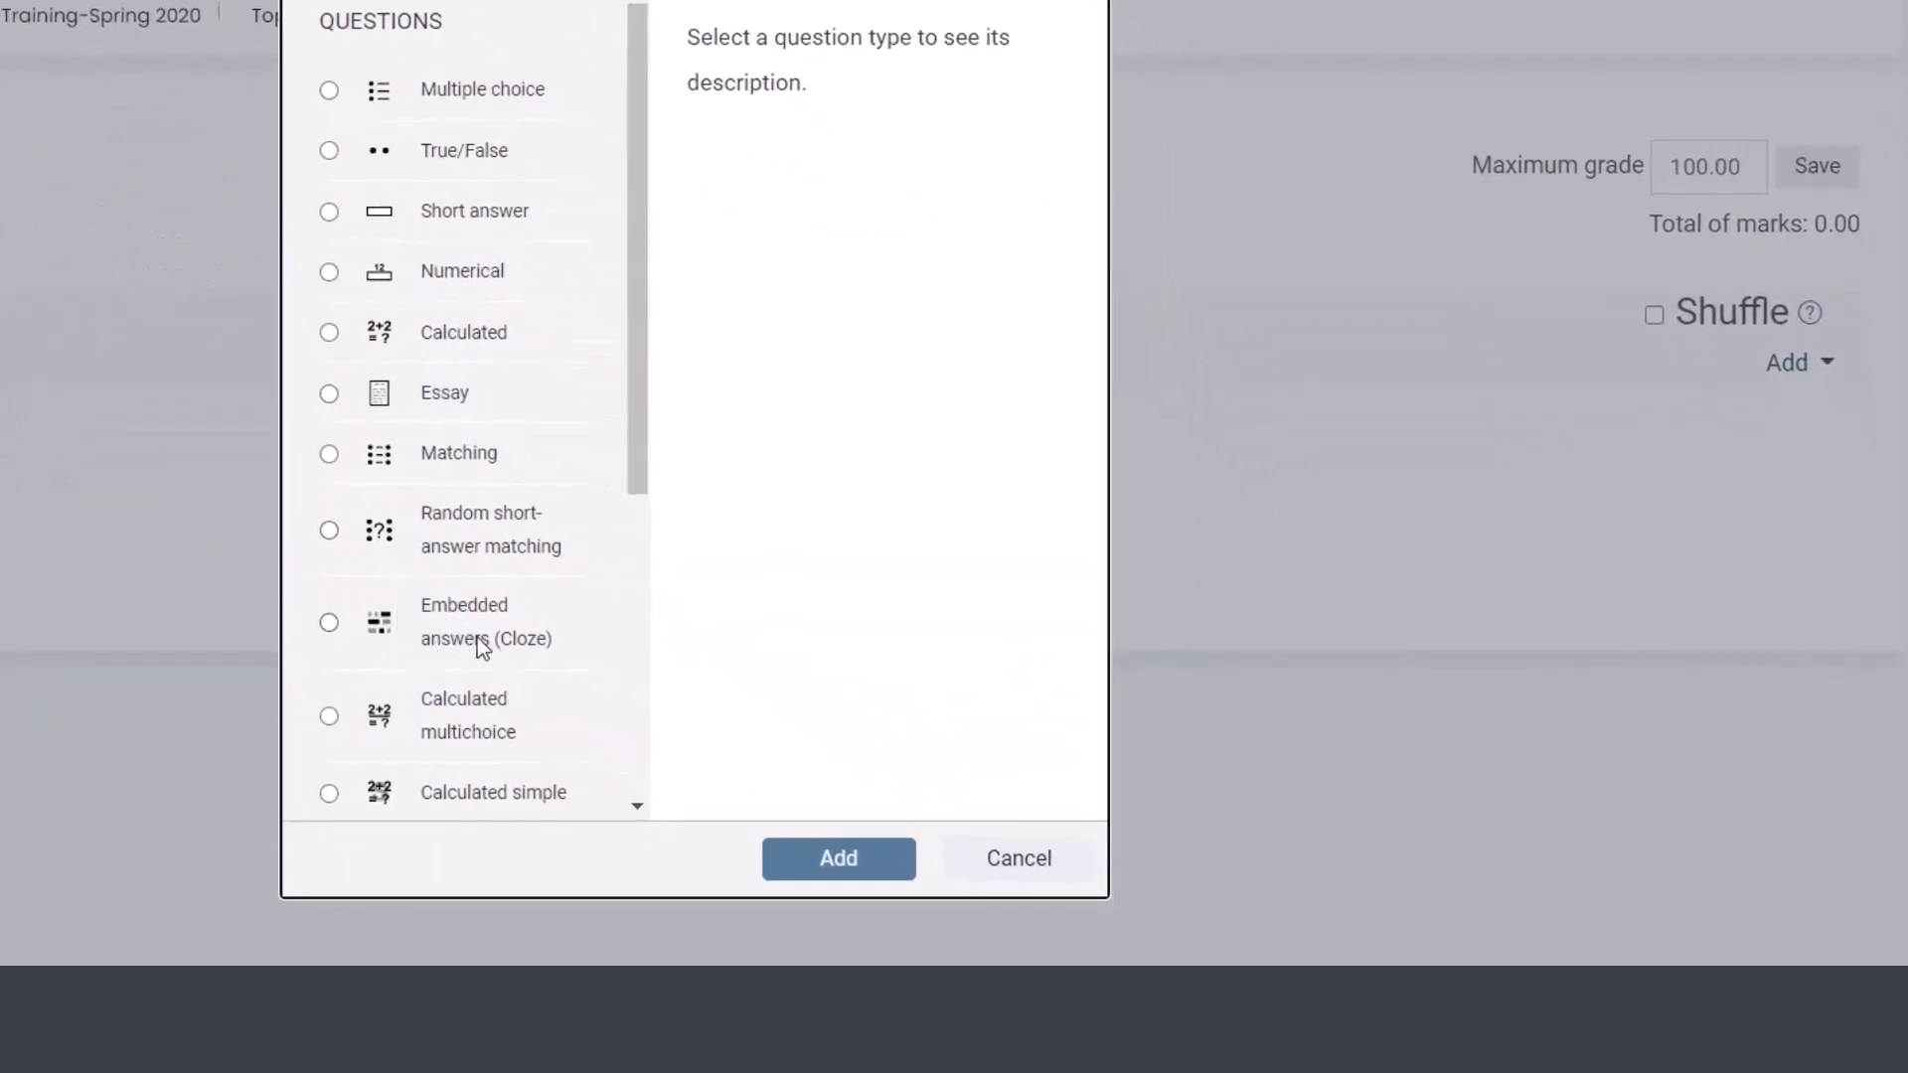
click(342, 634)
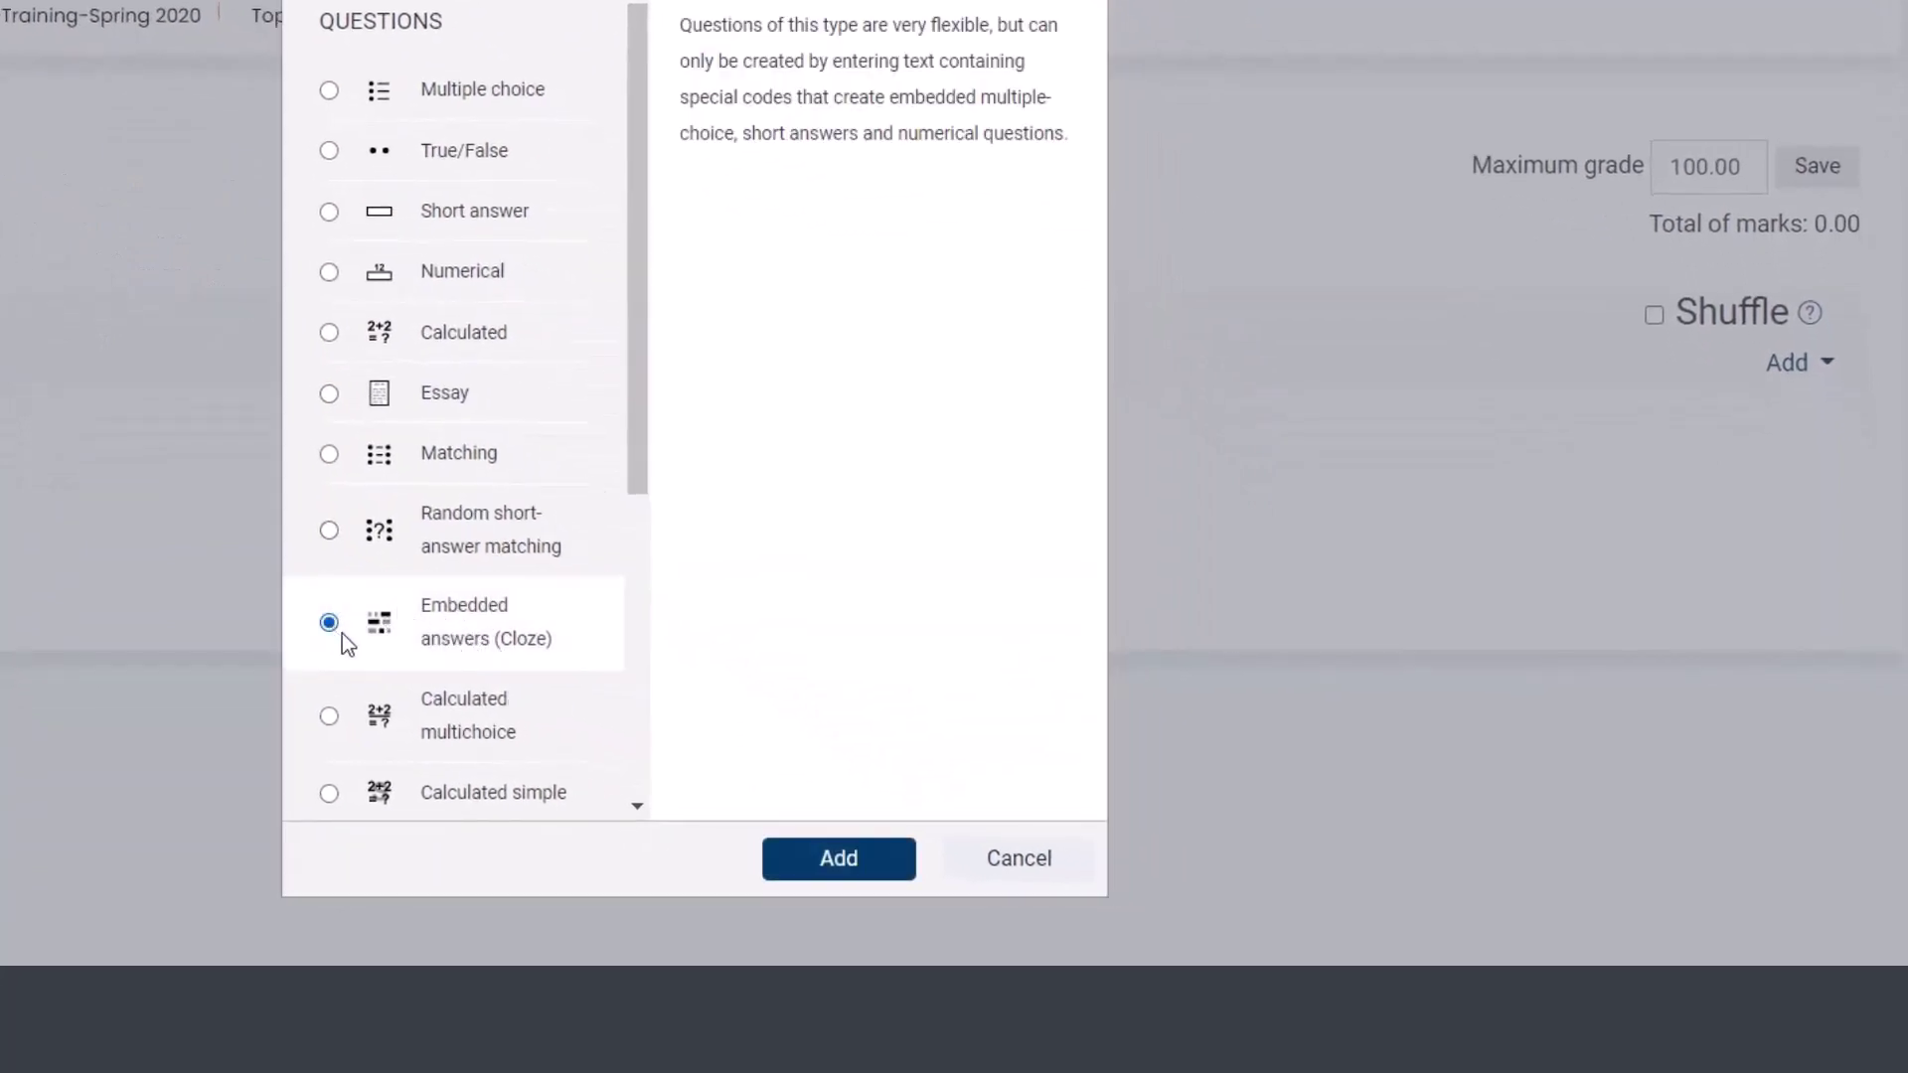
click(798, 867)
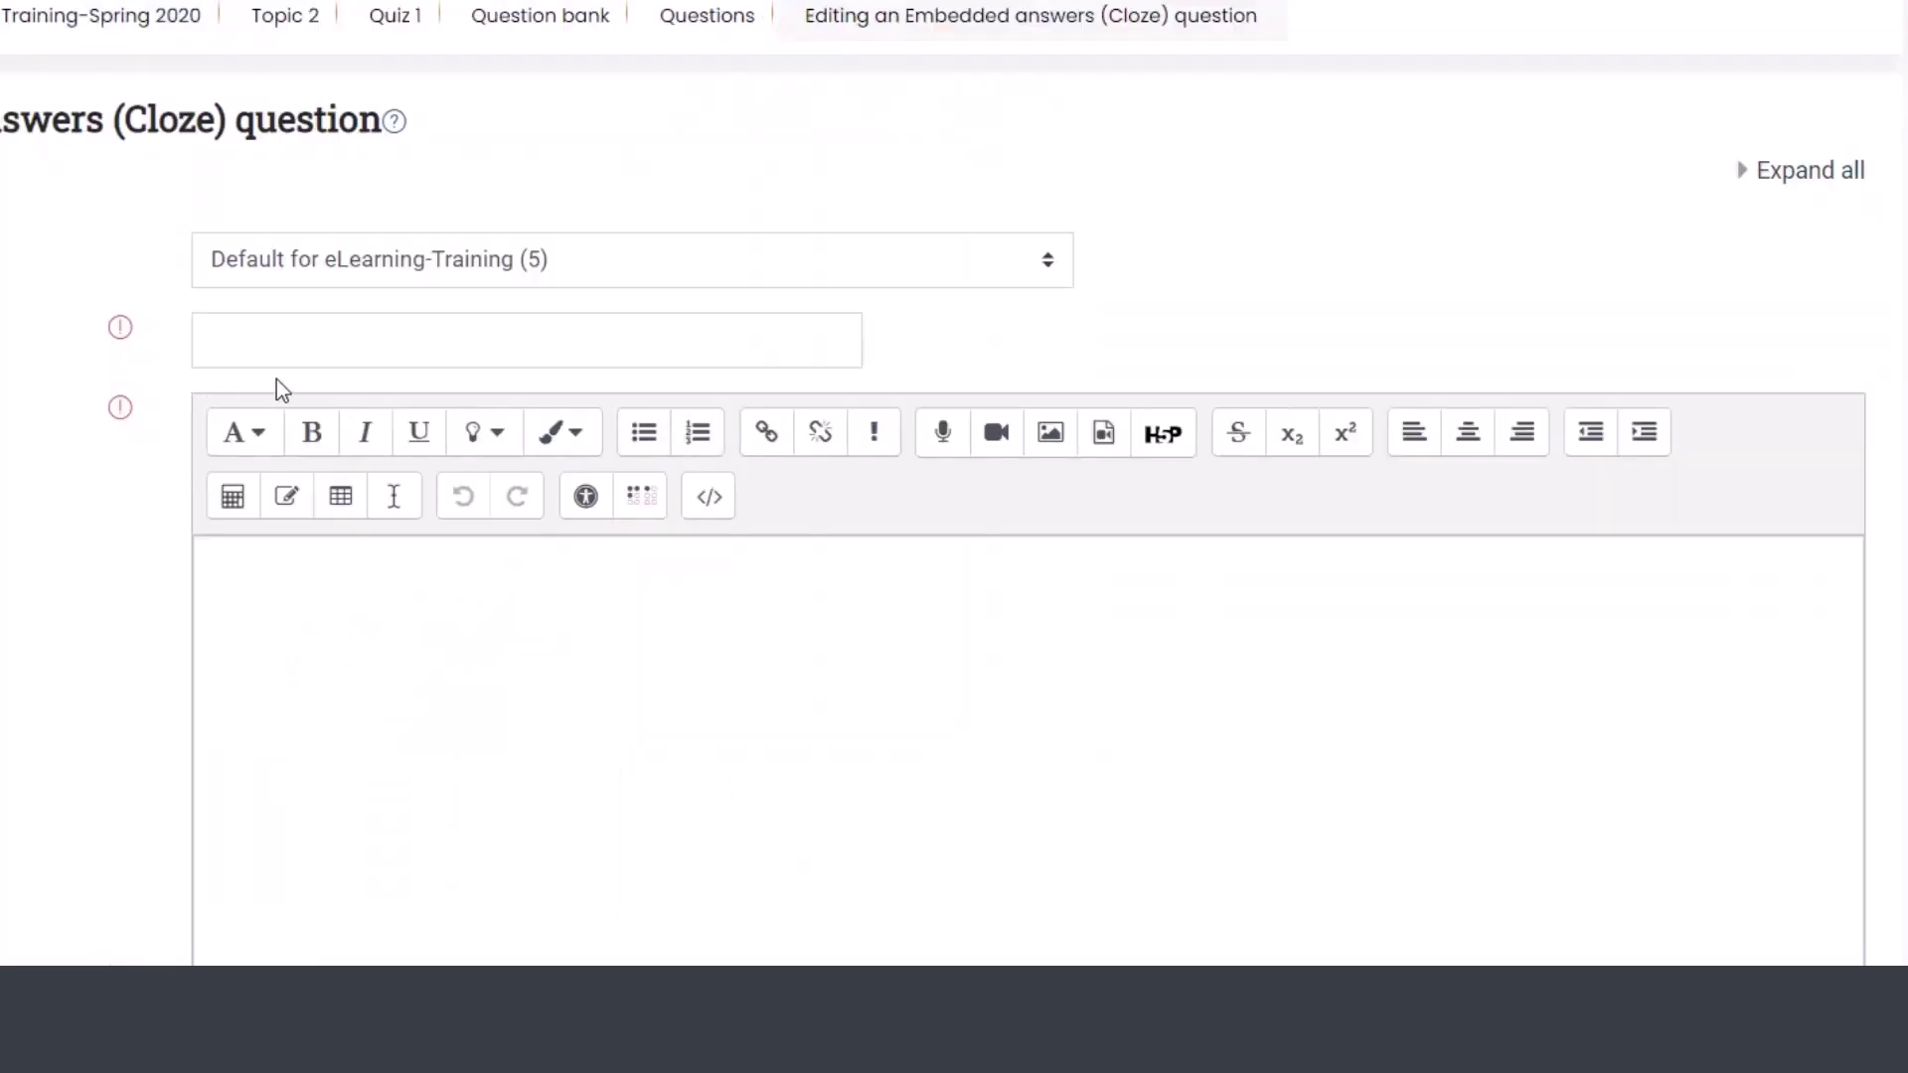
Step: Name the question 'Question 1' and paste the prepared Cloze text into Question text
click(306, 354)
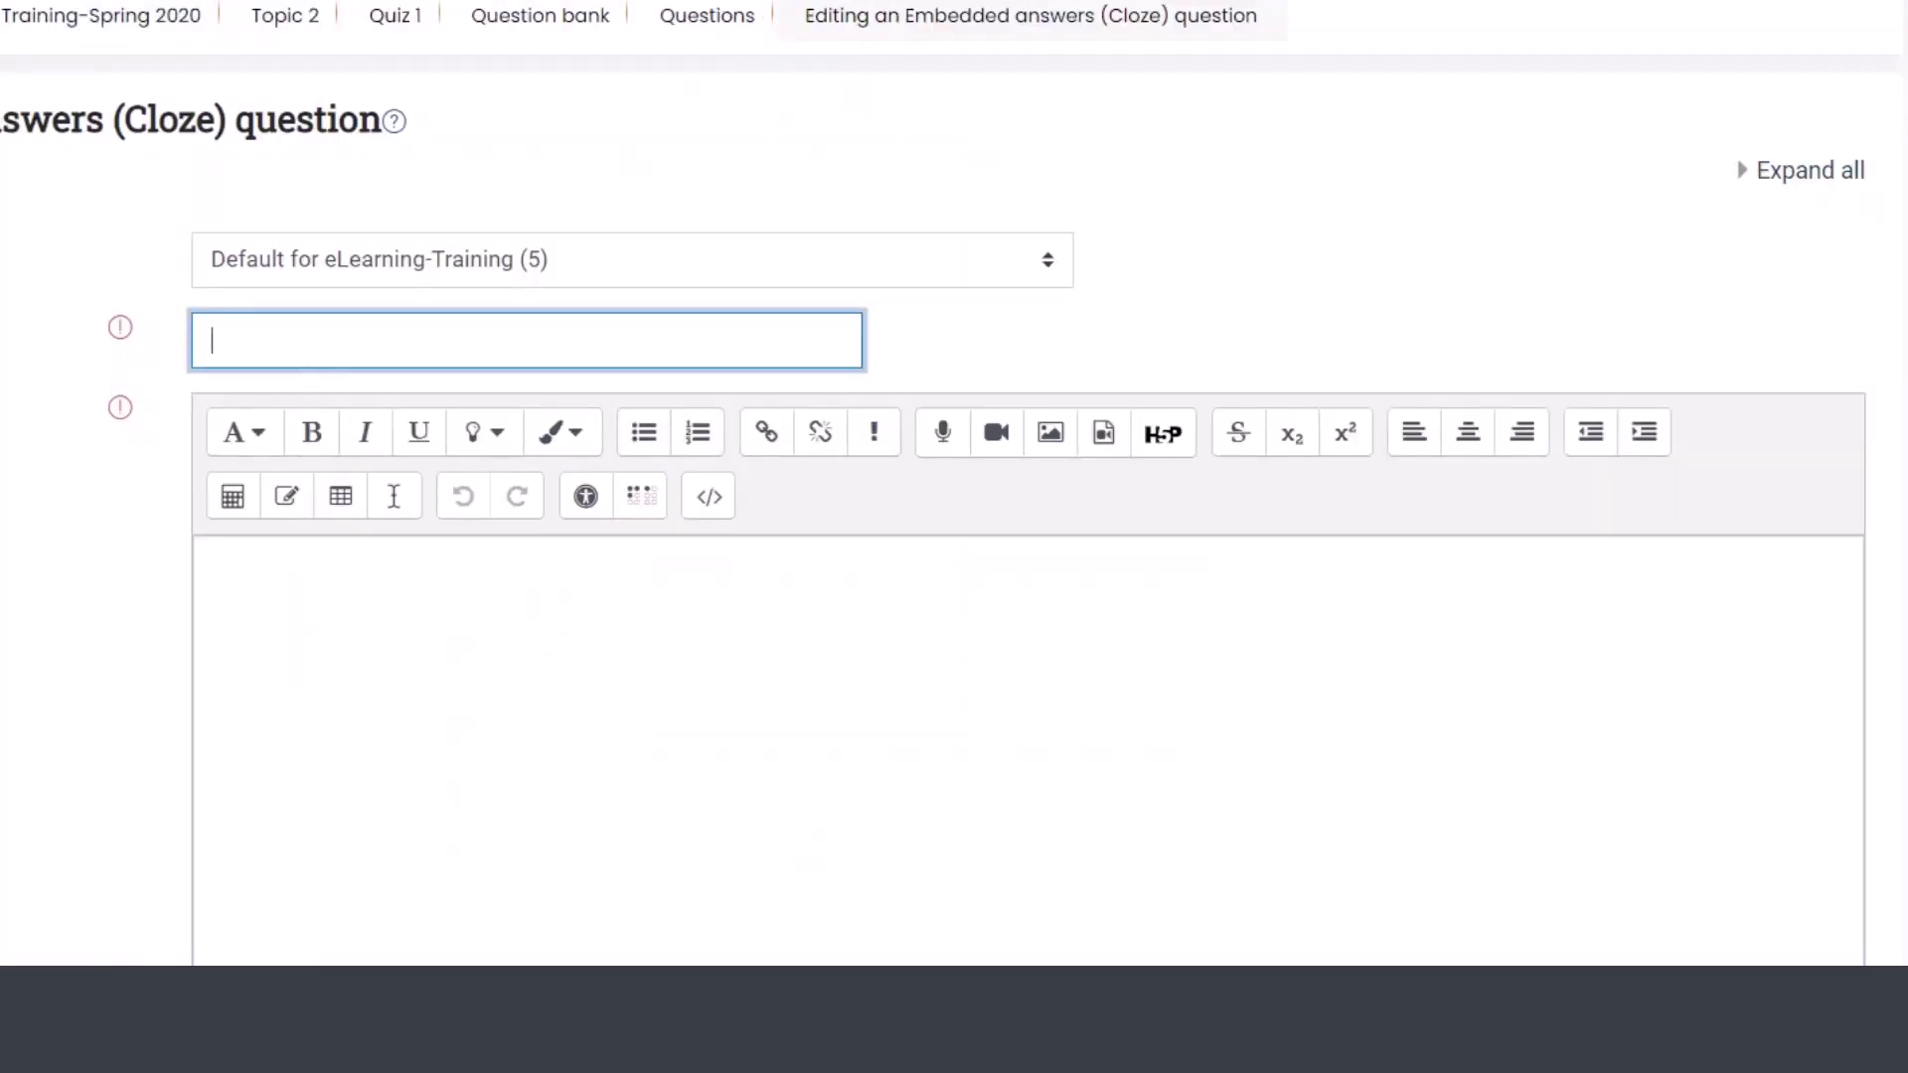
text(Question 1)
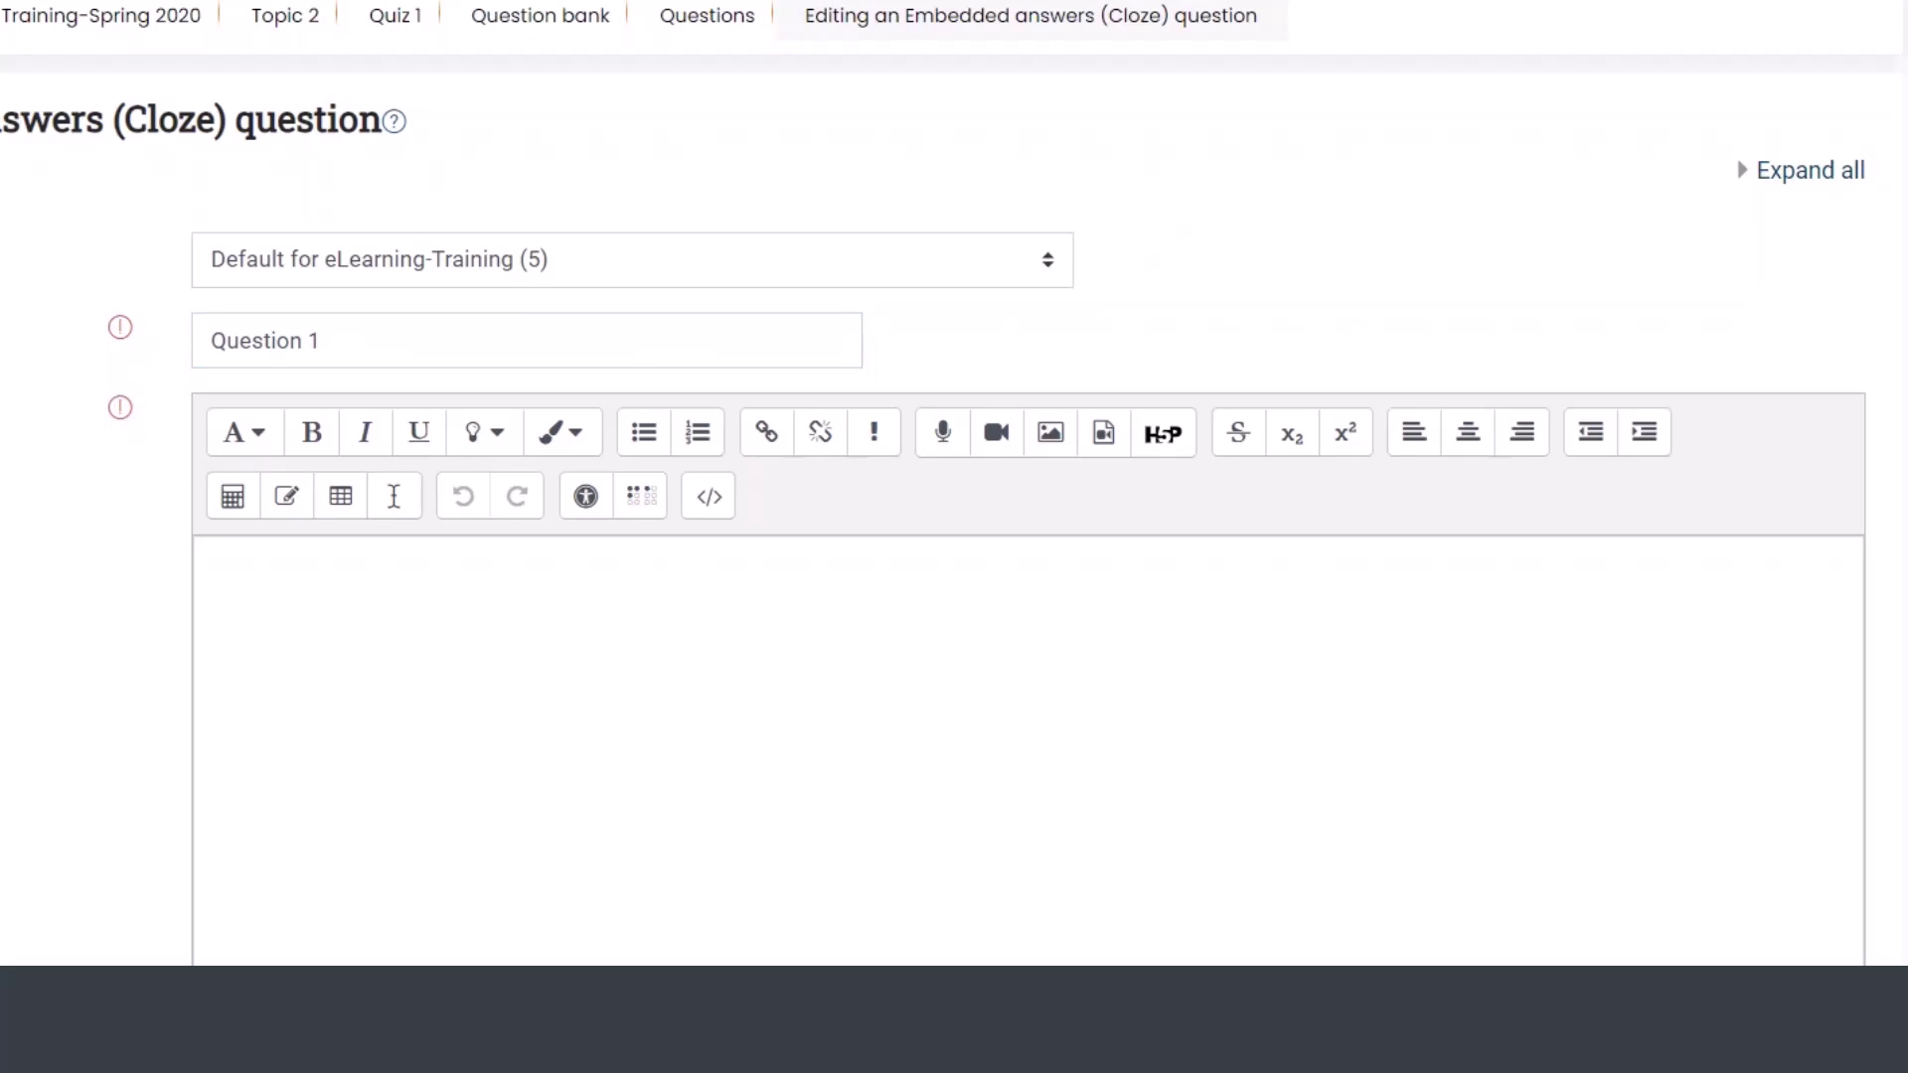
click(334, 667)
text(Fill in the blank with the correct form of the word.  My friends invited me to come to {1:MCS:%100%their~they’re~there} house.  {1:MCS:their~%100%they’re~there} going to have a bonfire with root beer floats and s’mores.  I can’t wait to go {1:MCS:their~they’re~%100%there}.)
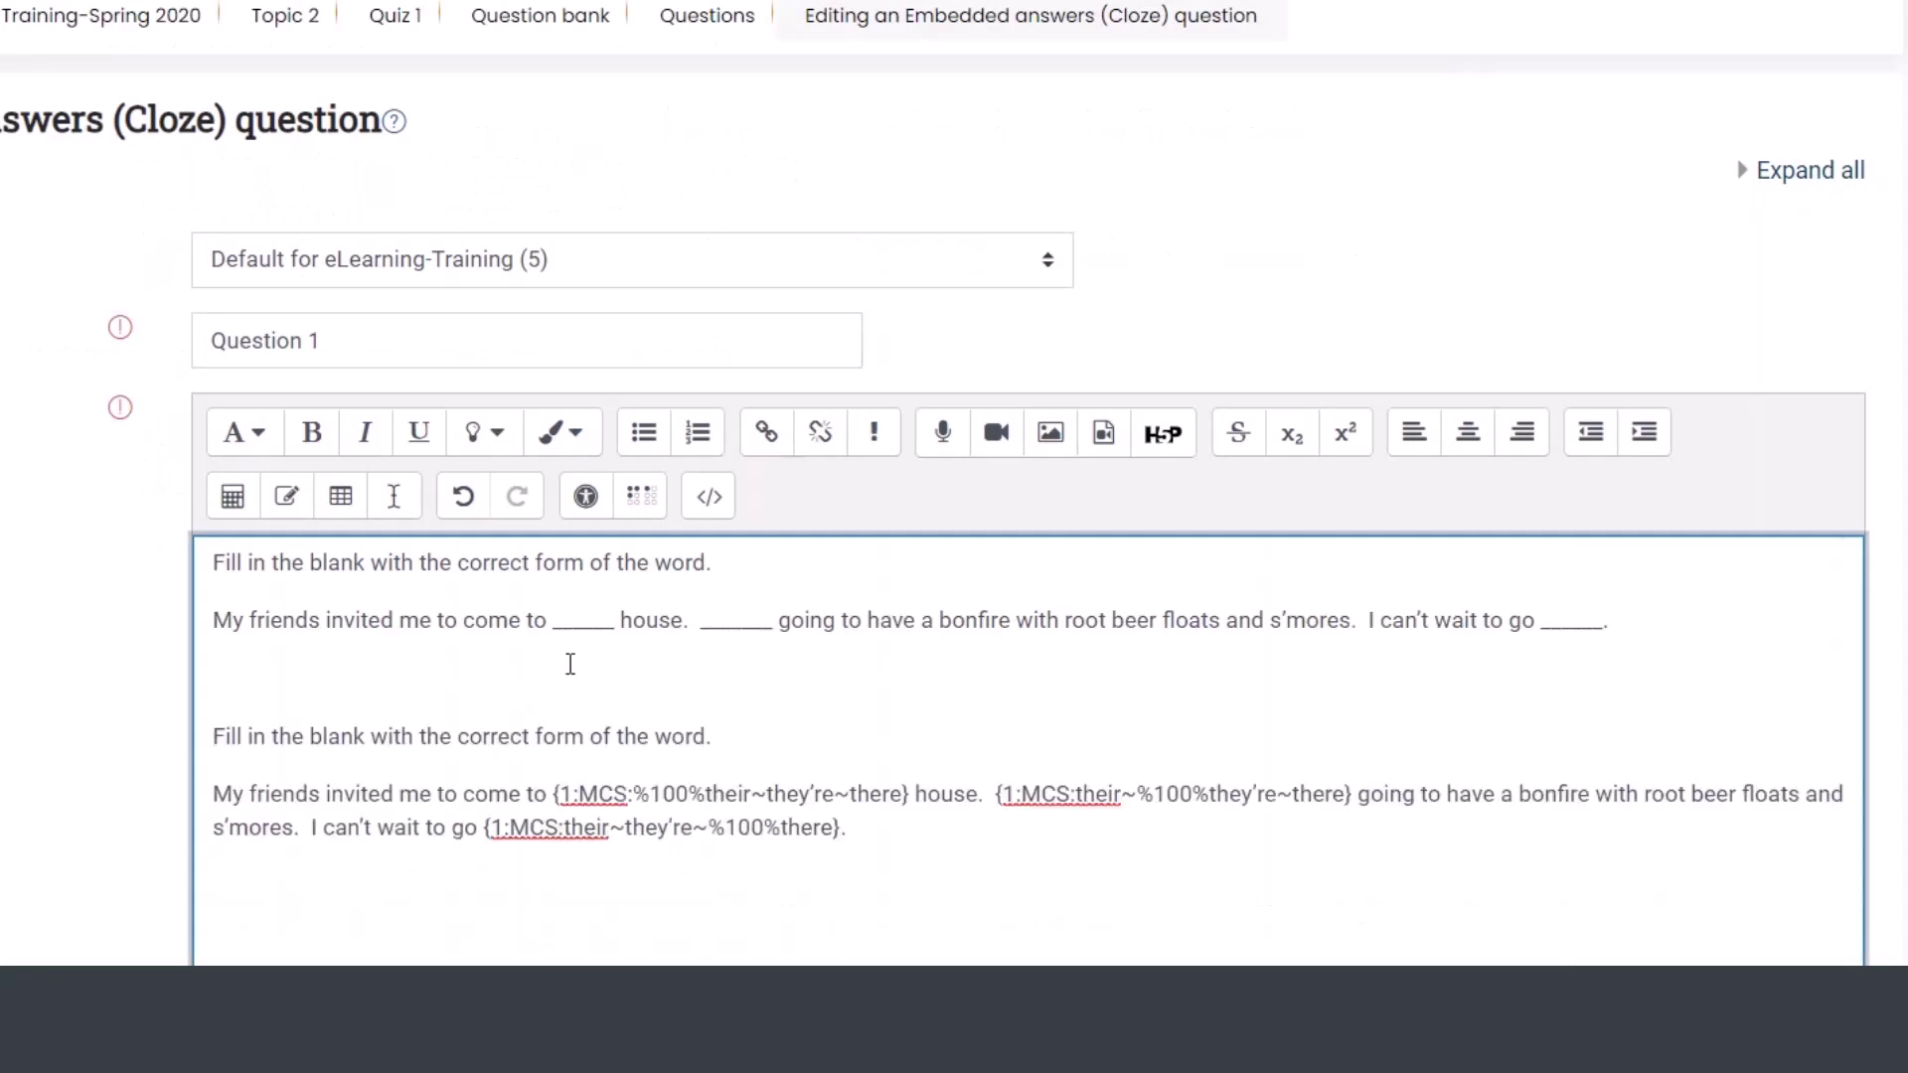
Step: Replace the underscore blanks before house, before going and after go with empty {} braces
double_click(576, 622)
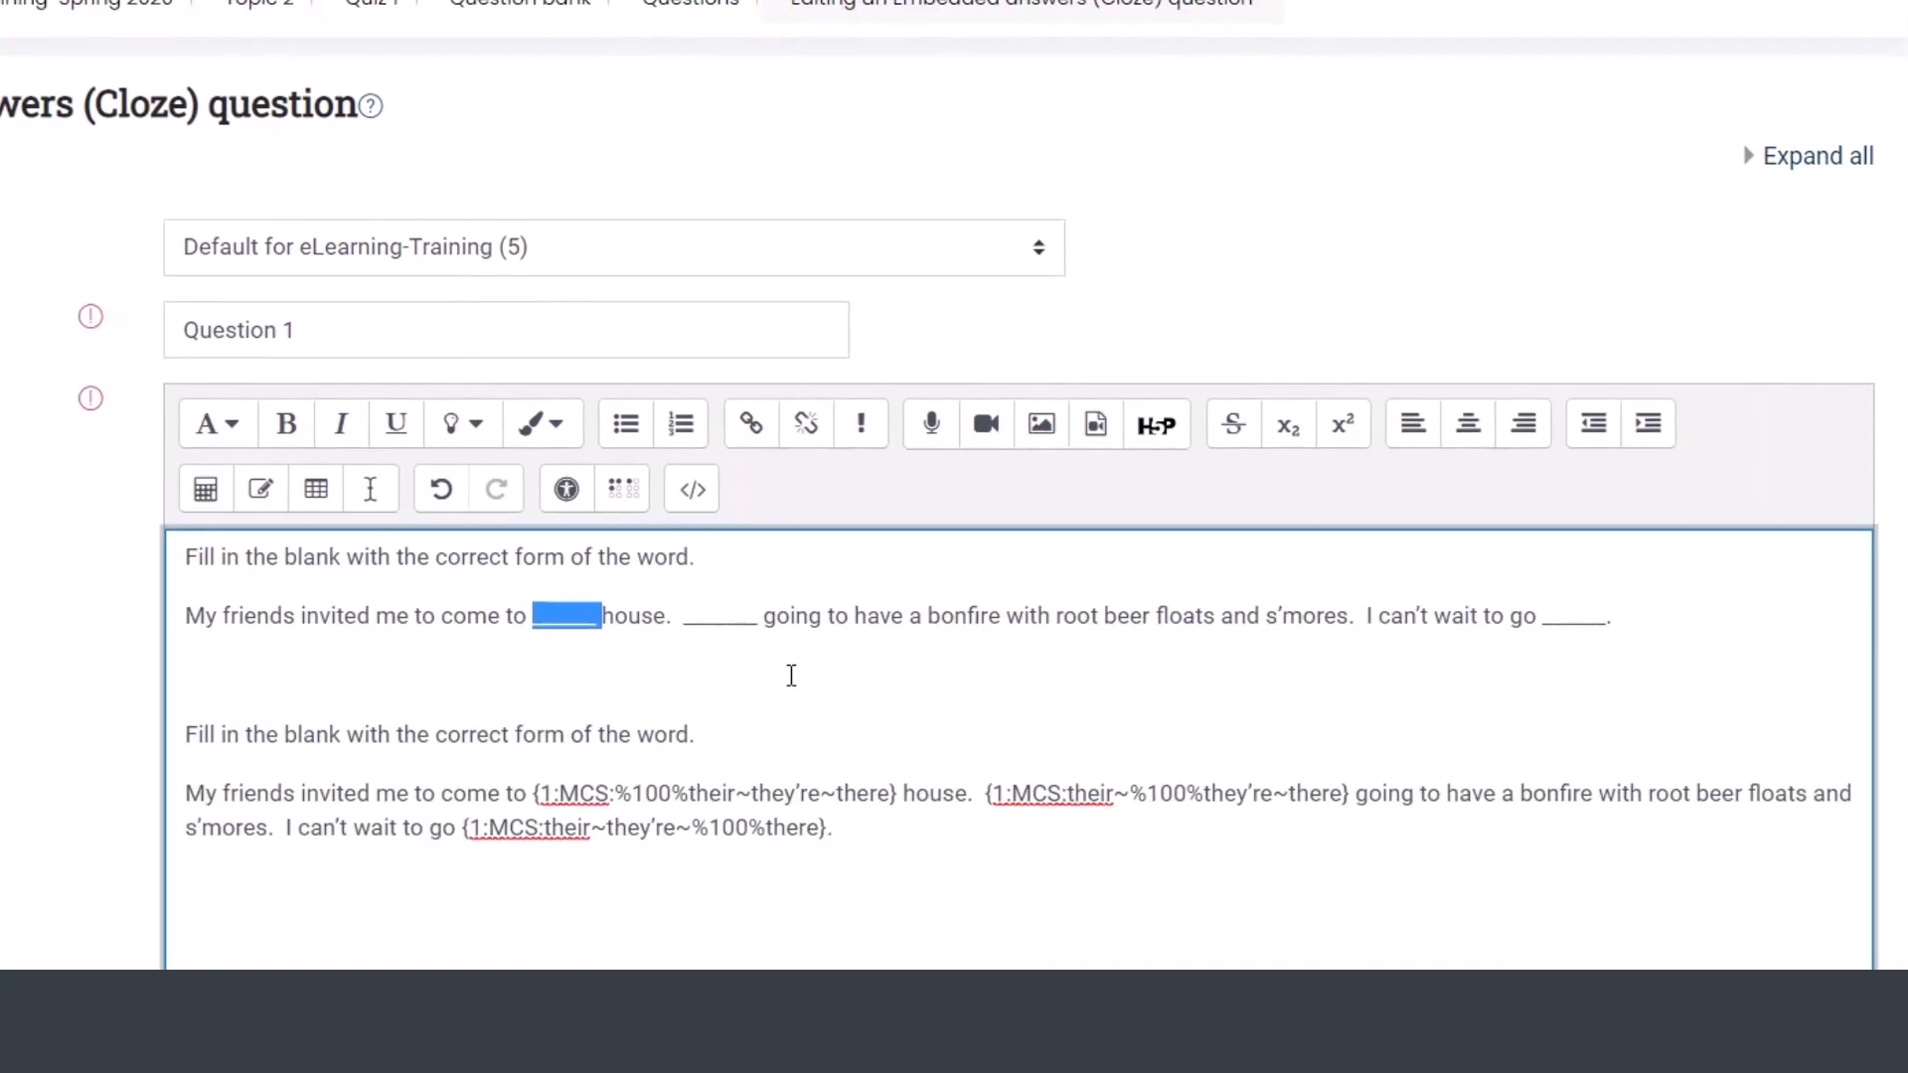
text({)
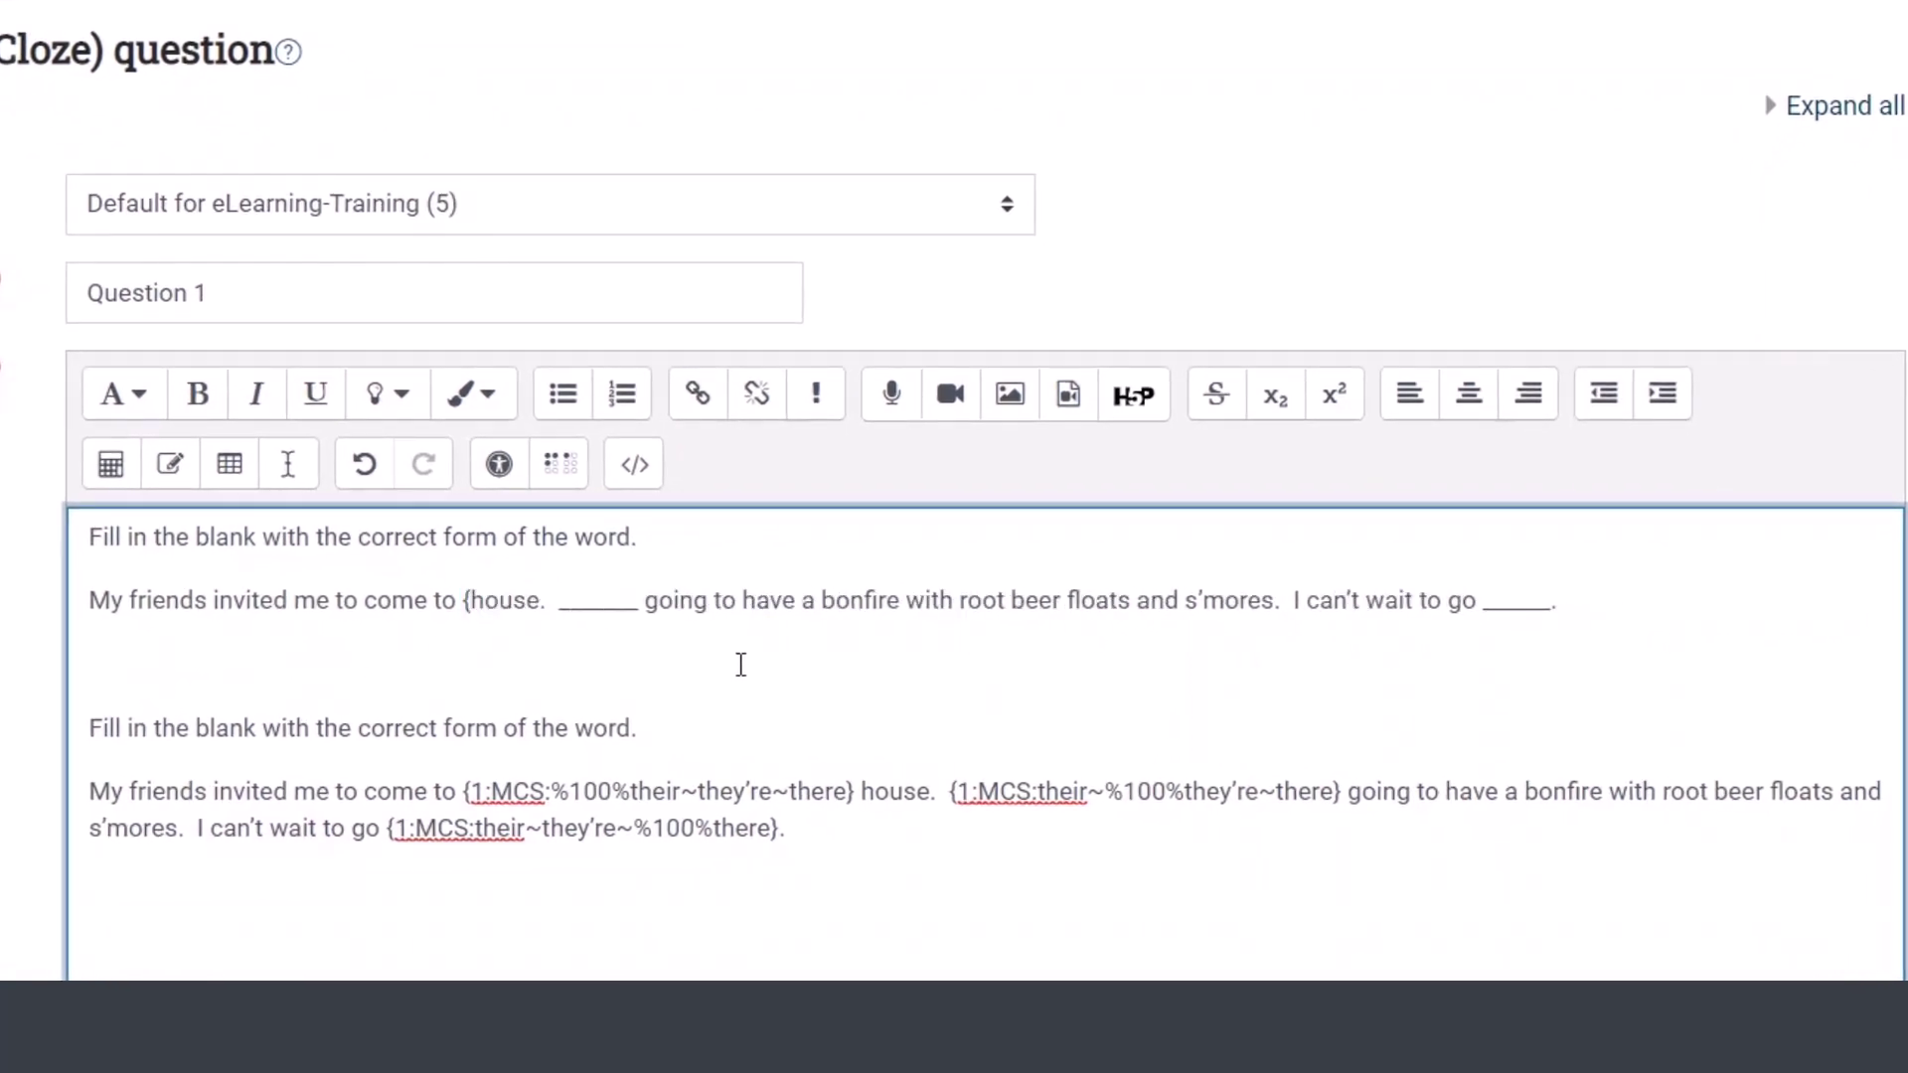
text(})
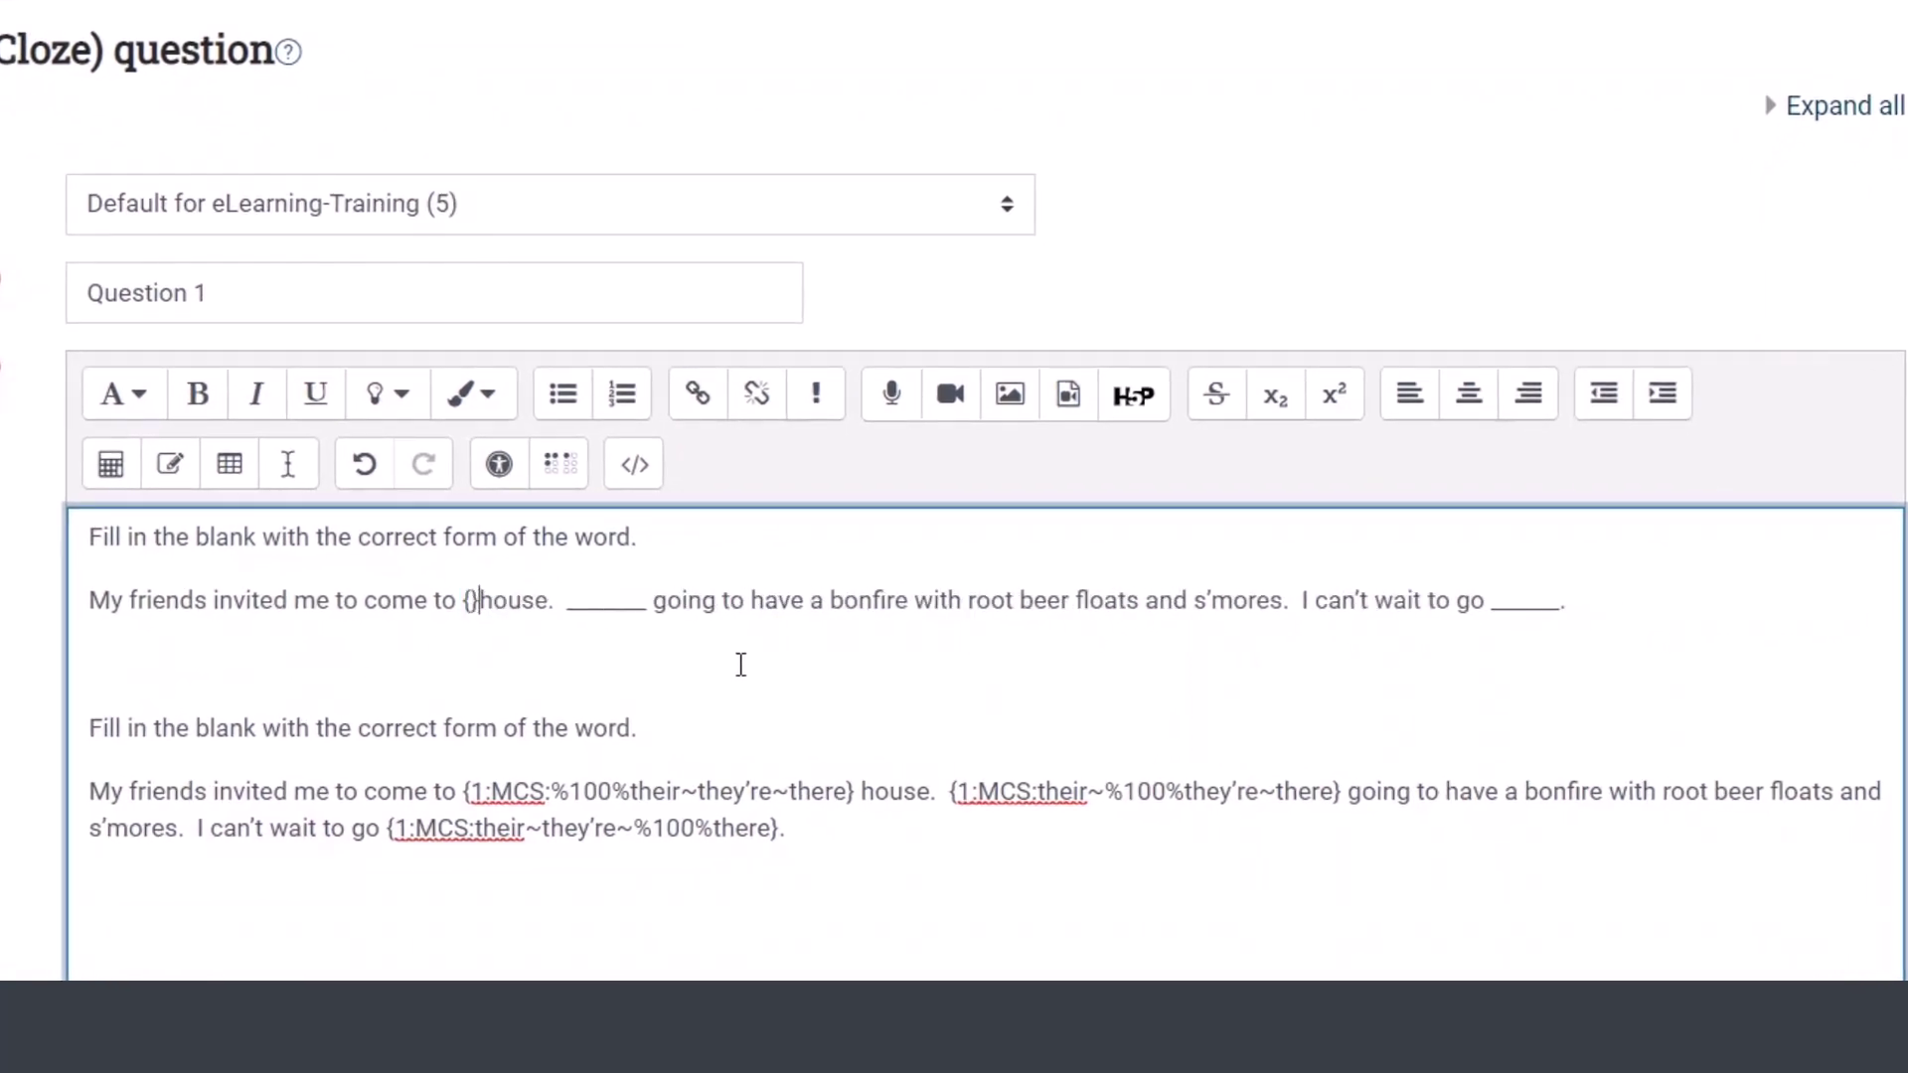
click(568, 601)
text({)
key(Delete)
key(Delete)
key(Delete)
key(Delete)
key(Delete)
key(Delete)
key(Delete)
text(})
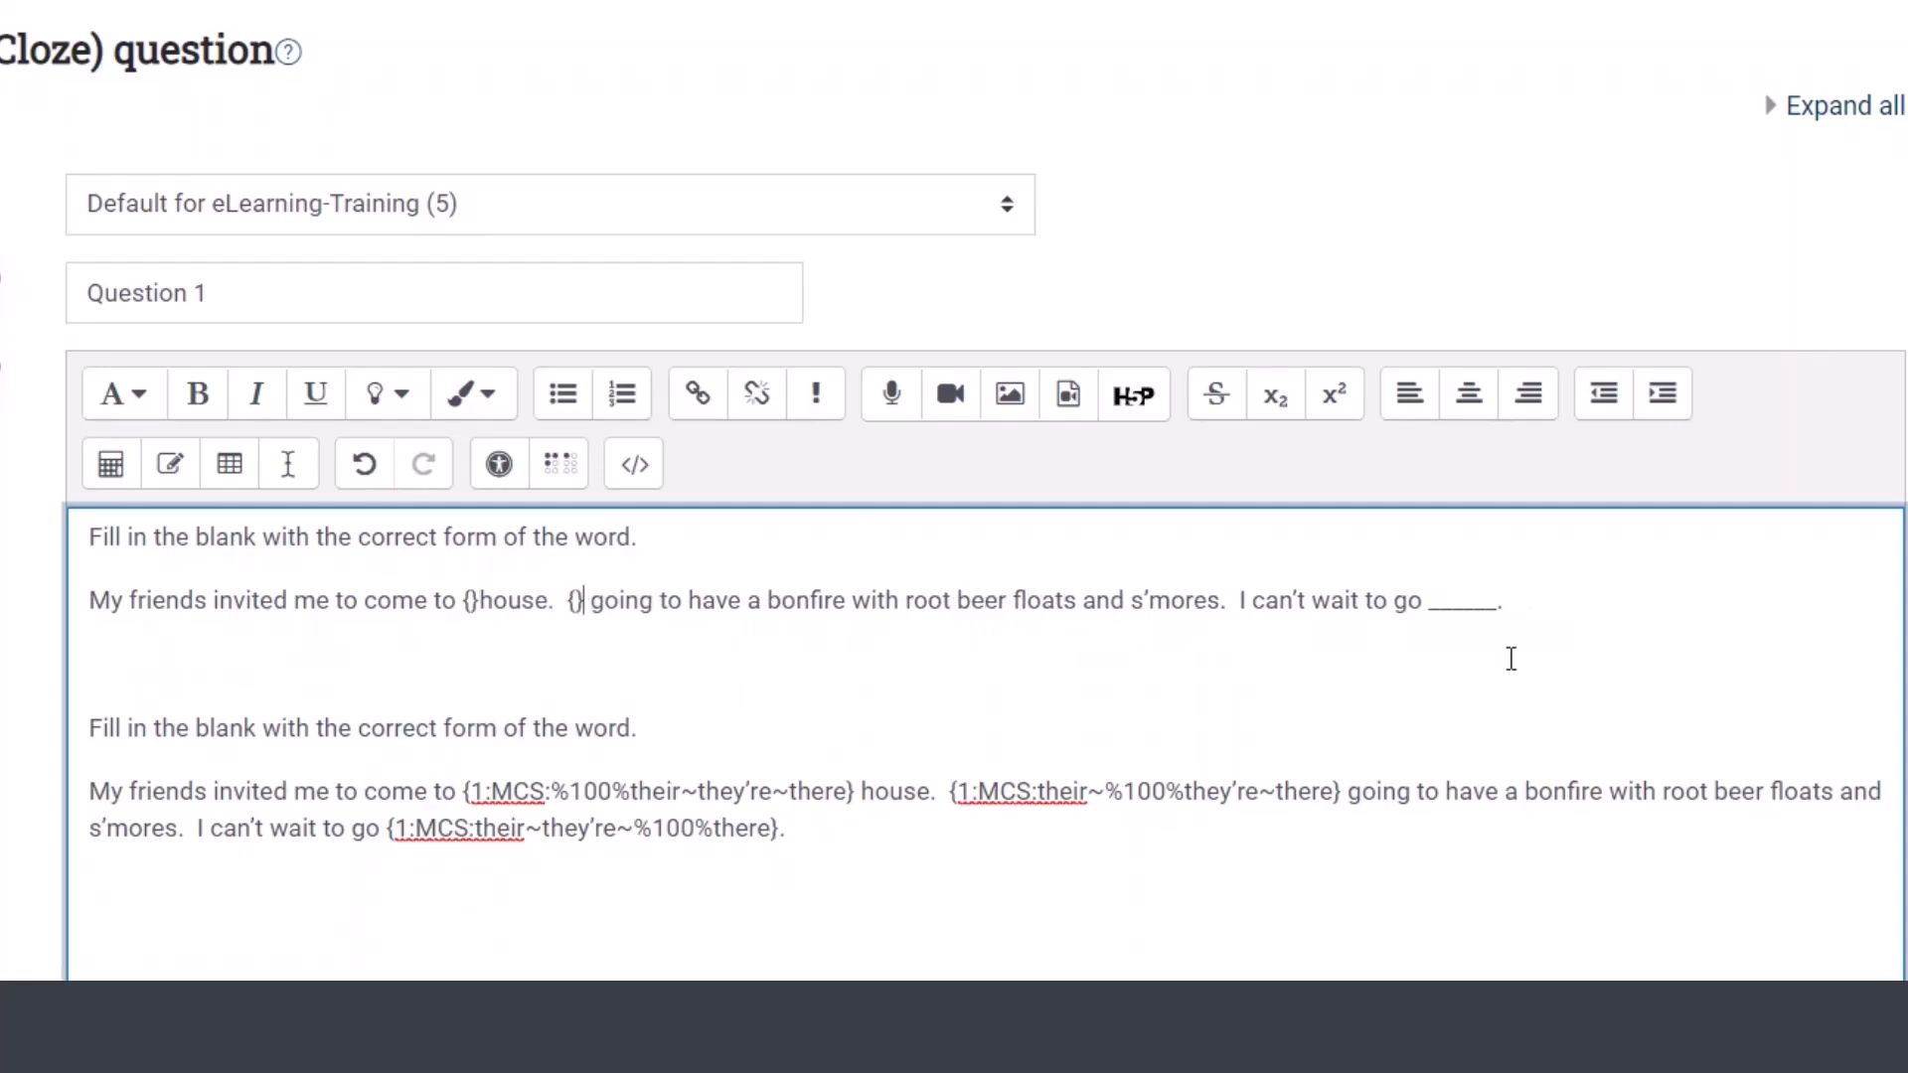
click(1496, 602)
drag(1496, 603, 1434, 611)
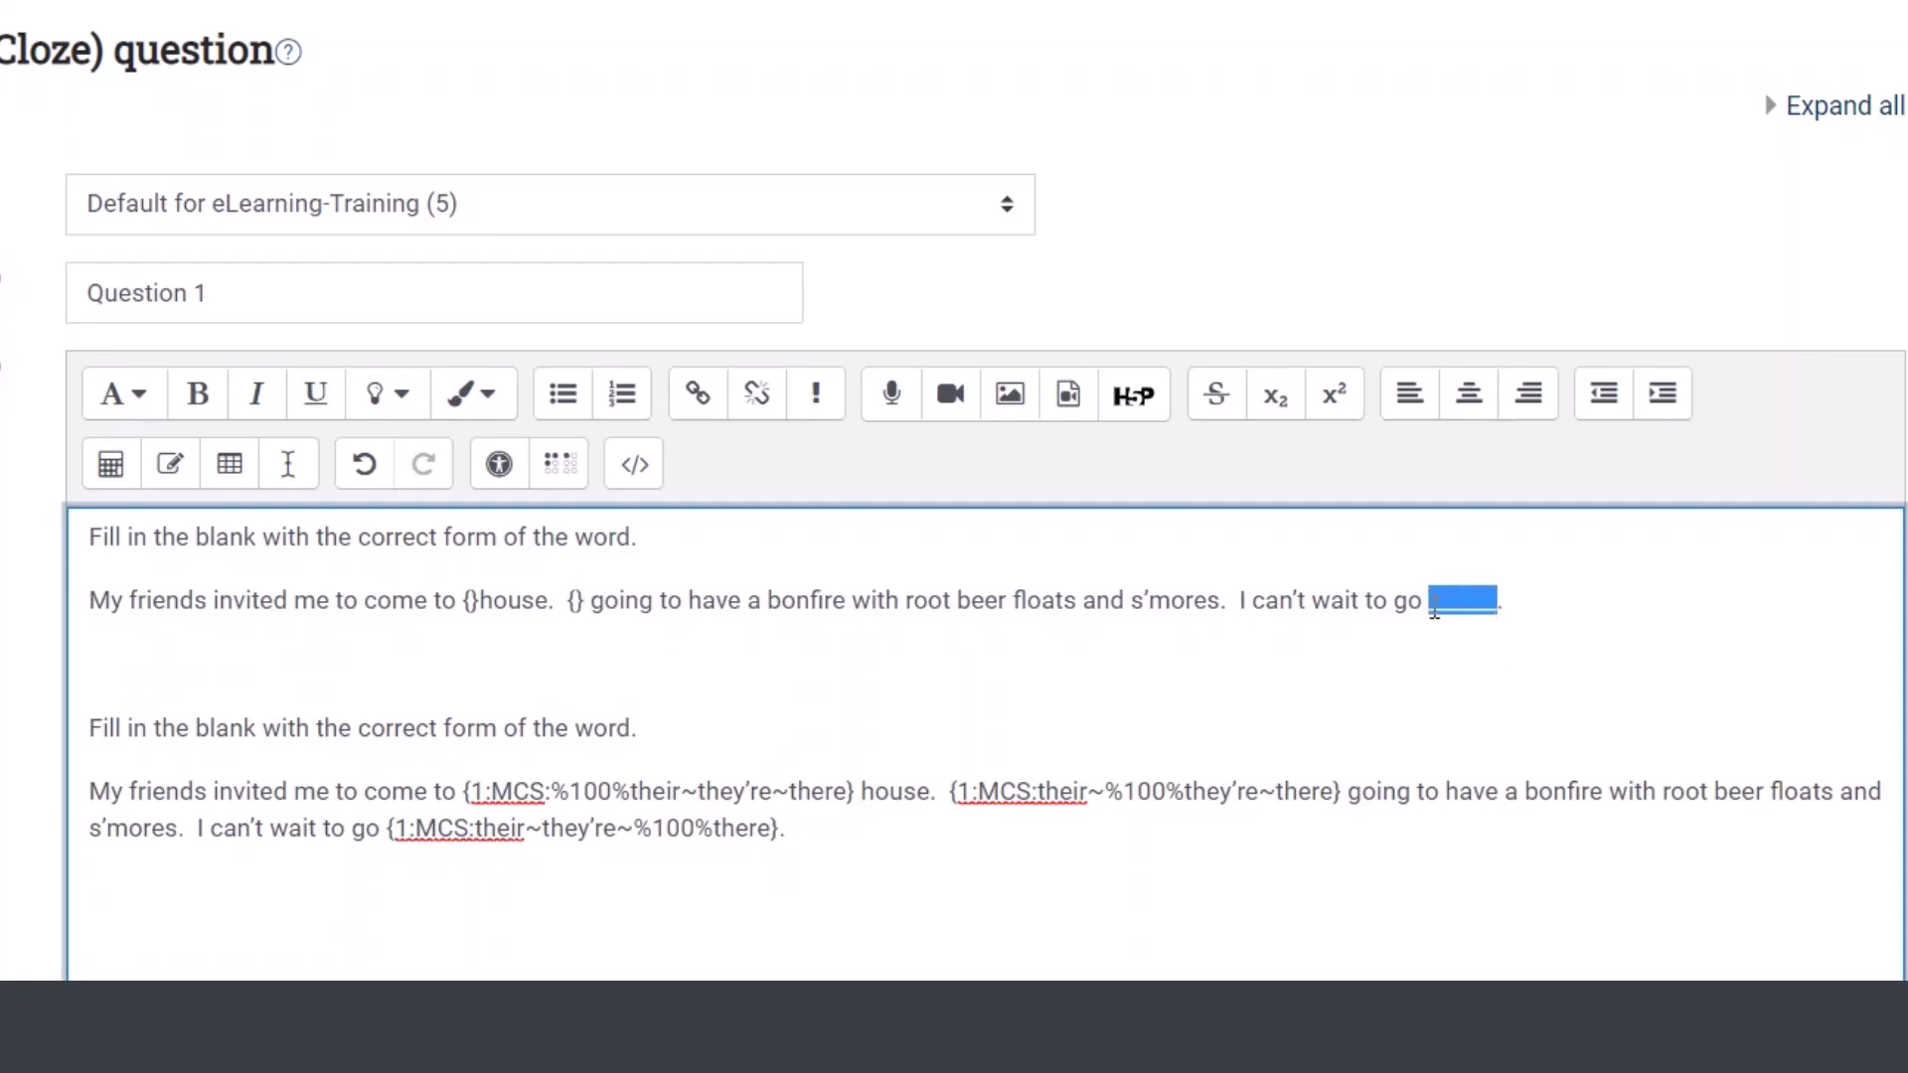
text({})
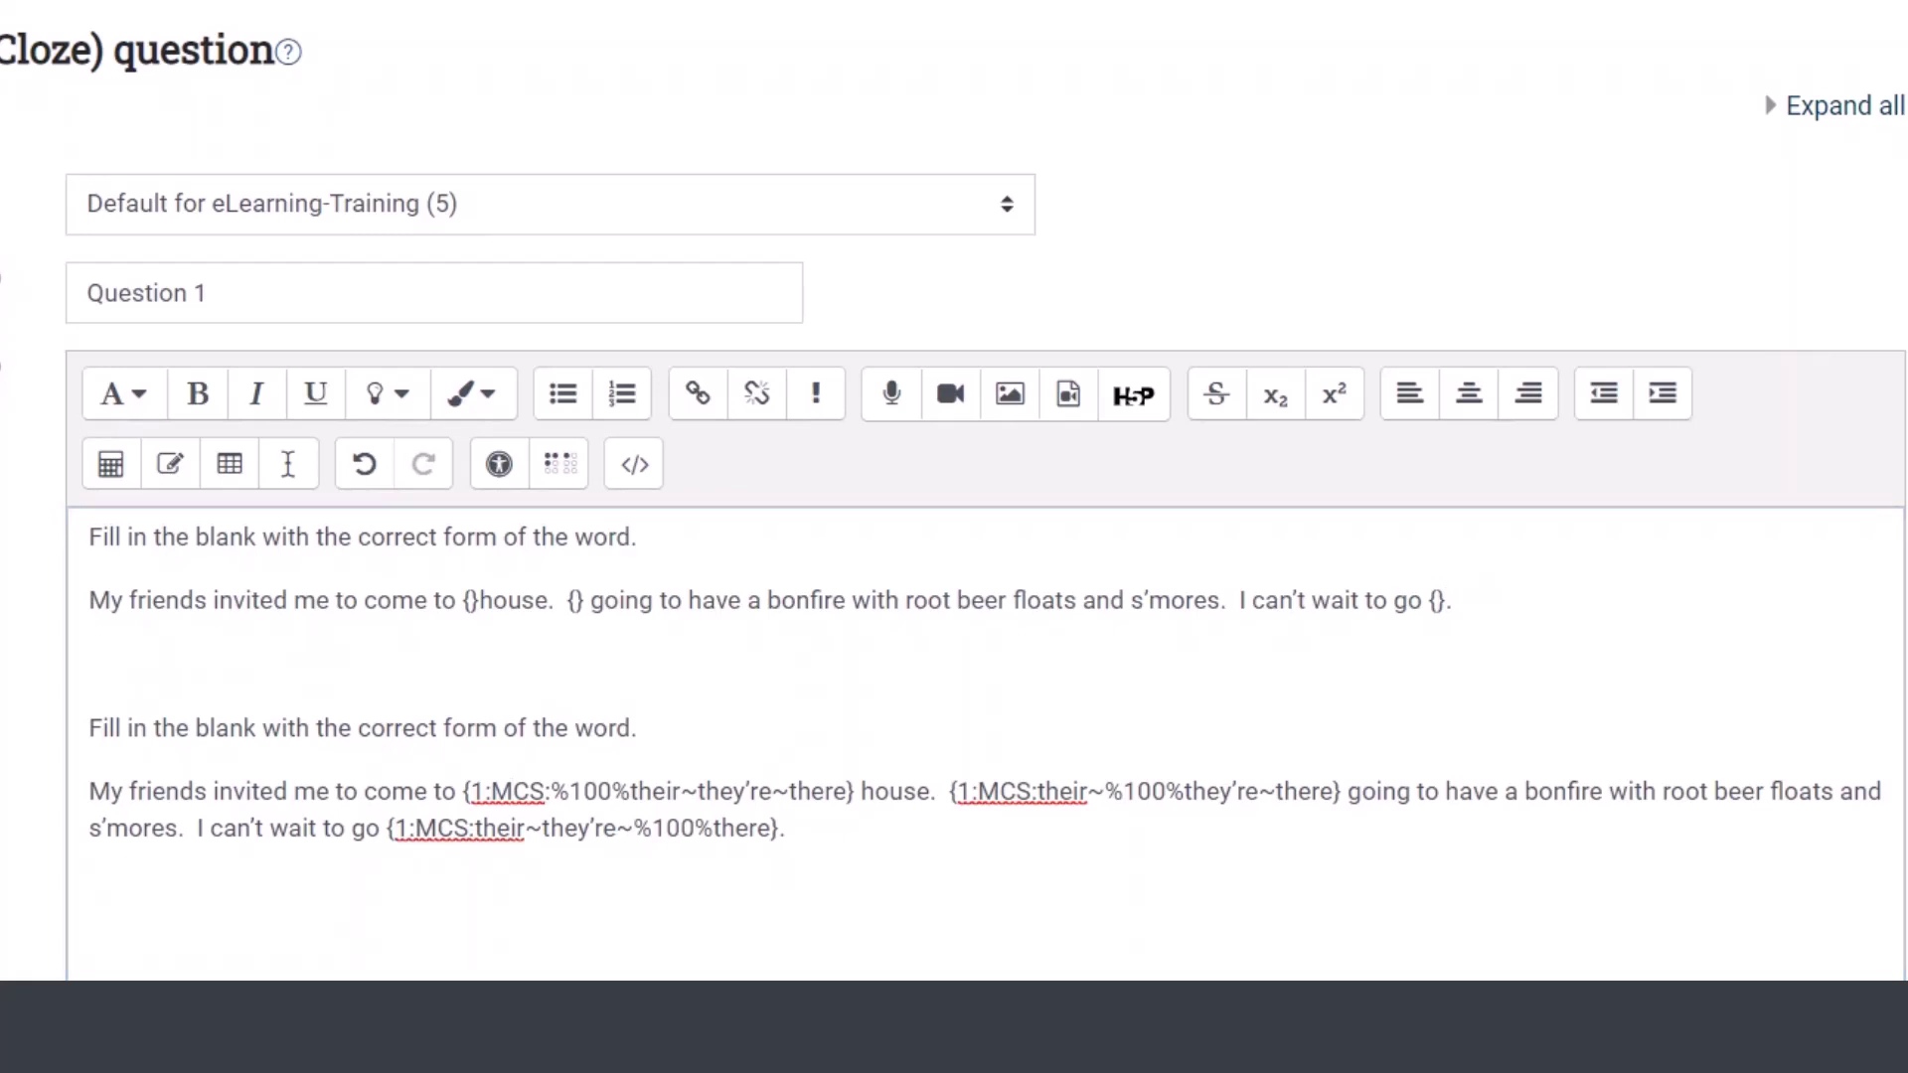
Step: Fill all three braces with 1:, then extend the blank before house to {1:MCS}
click(486, 795)
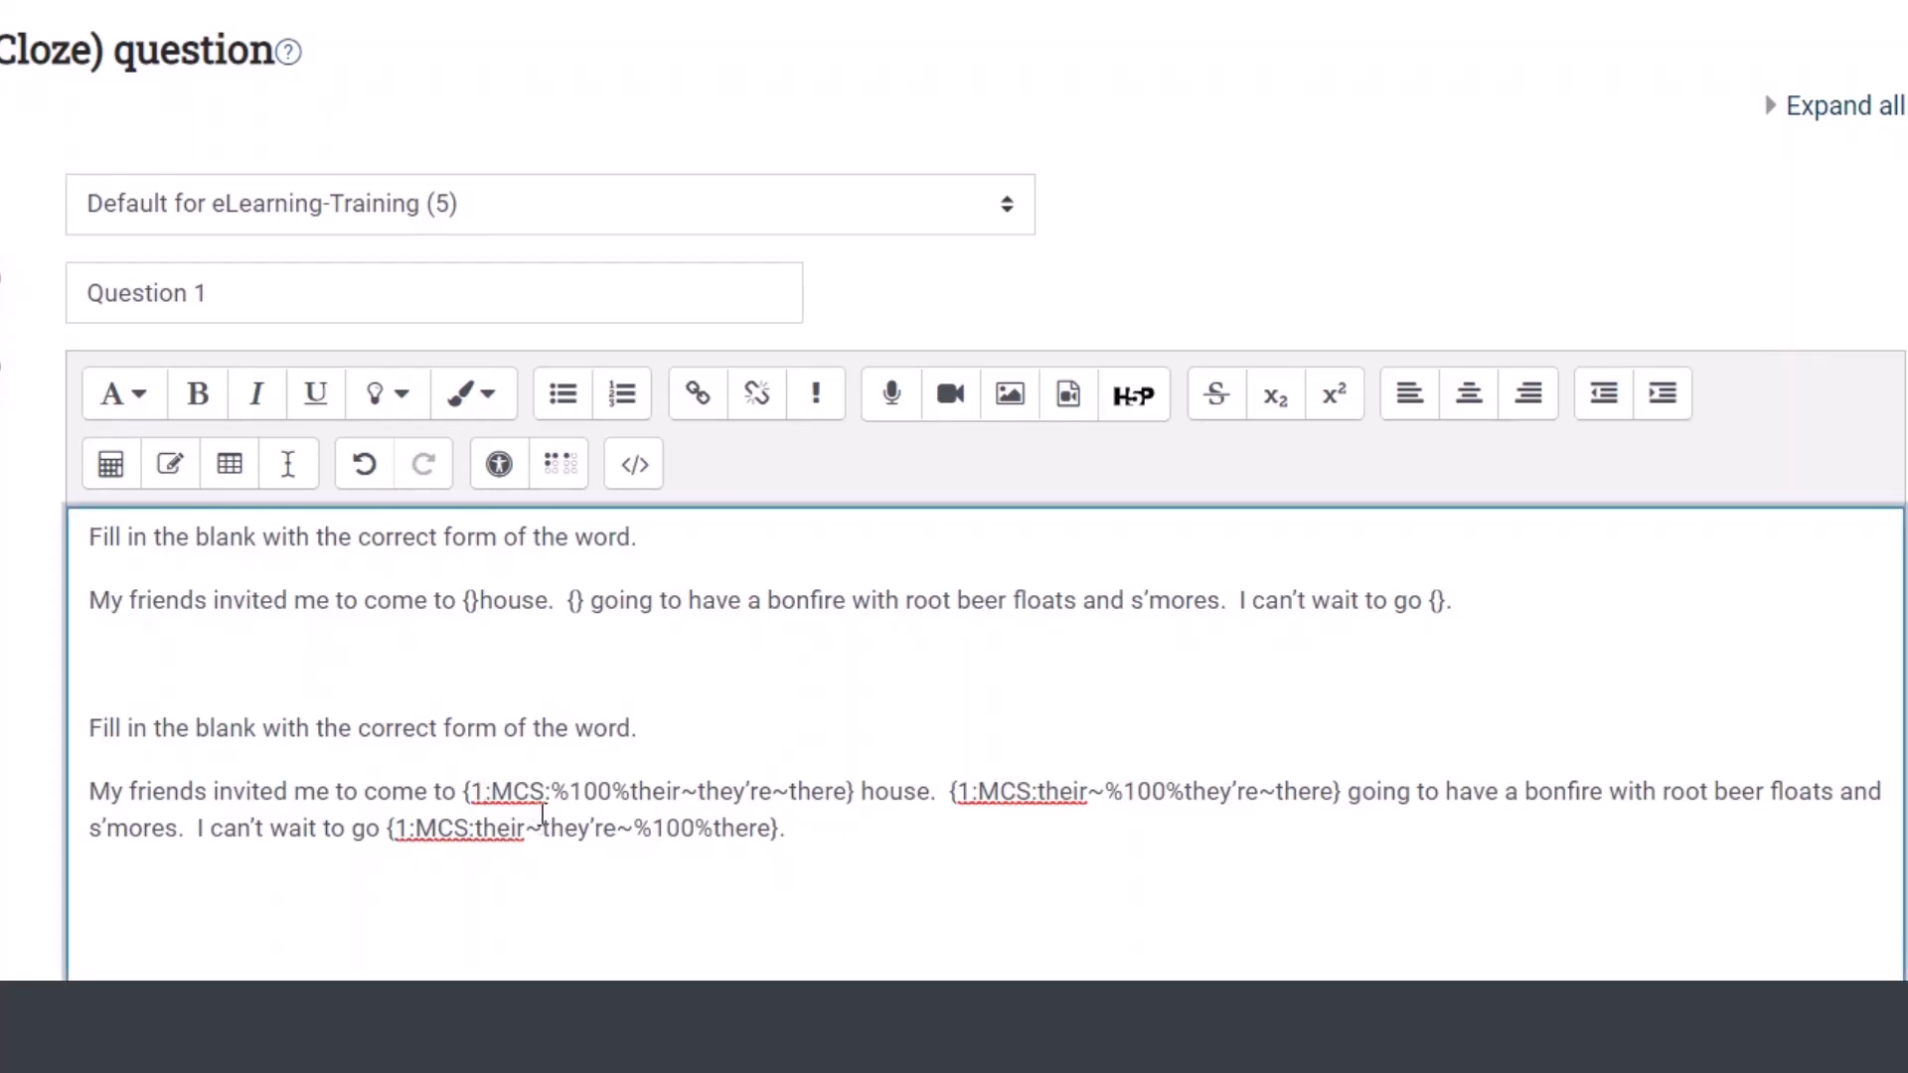
click(473, 601)
text(1:)
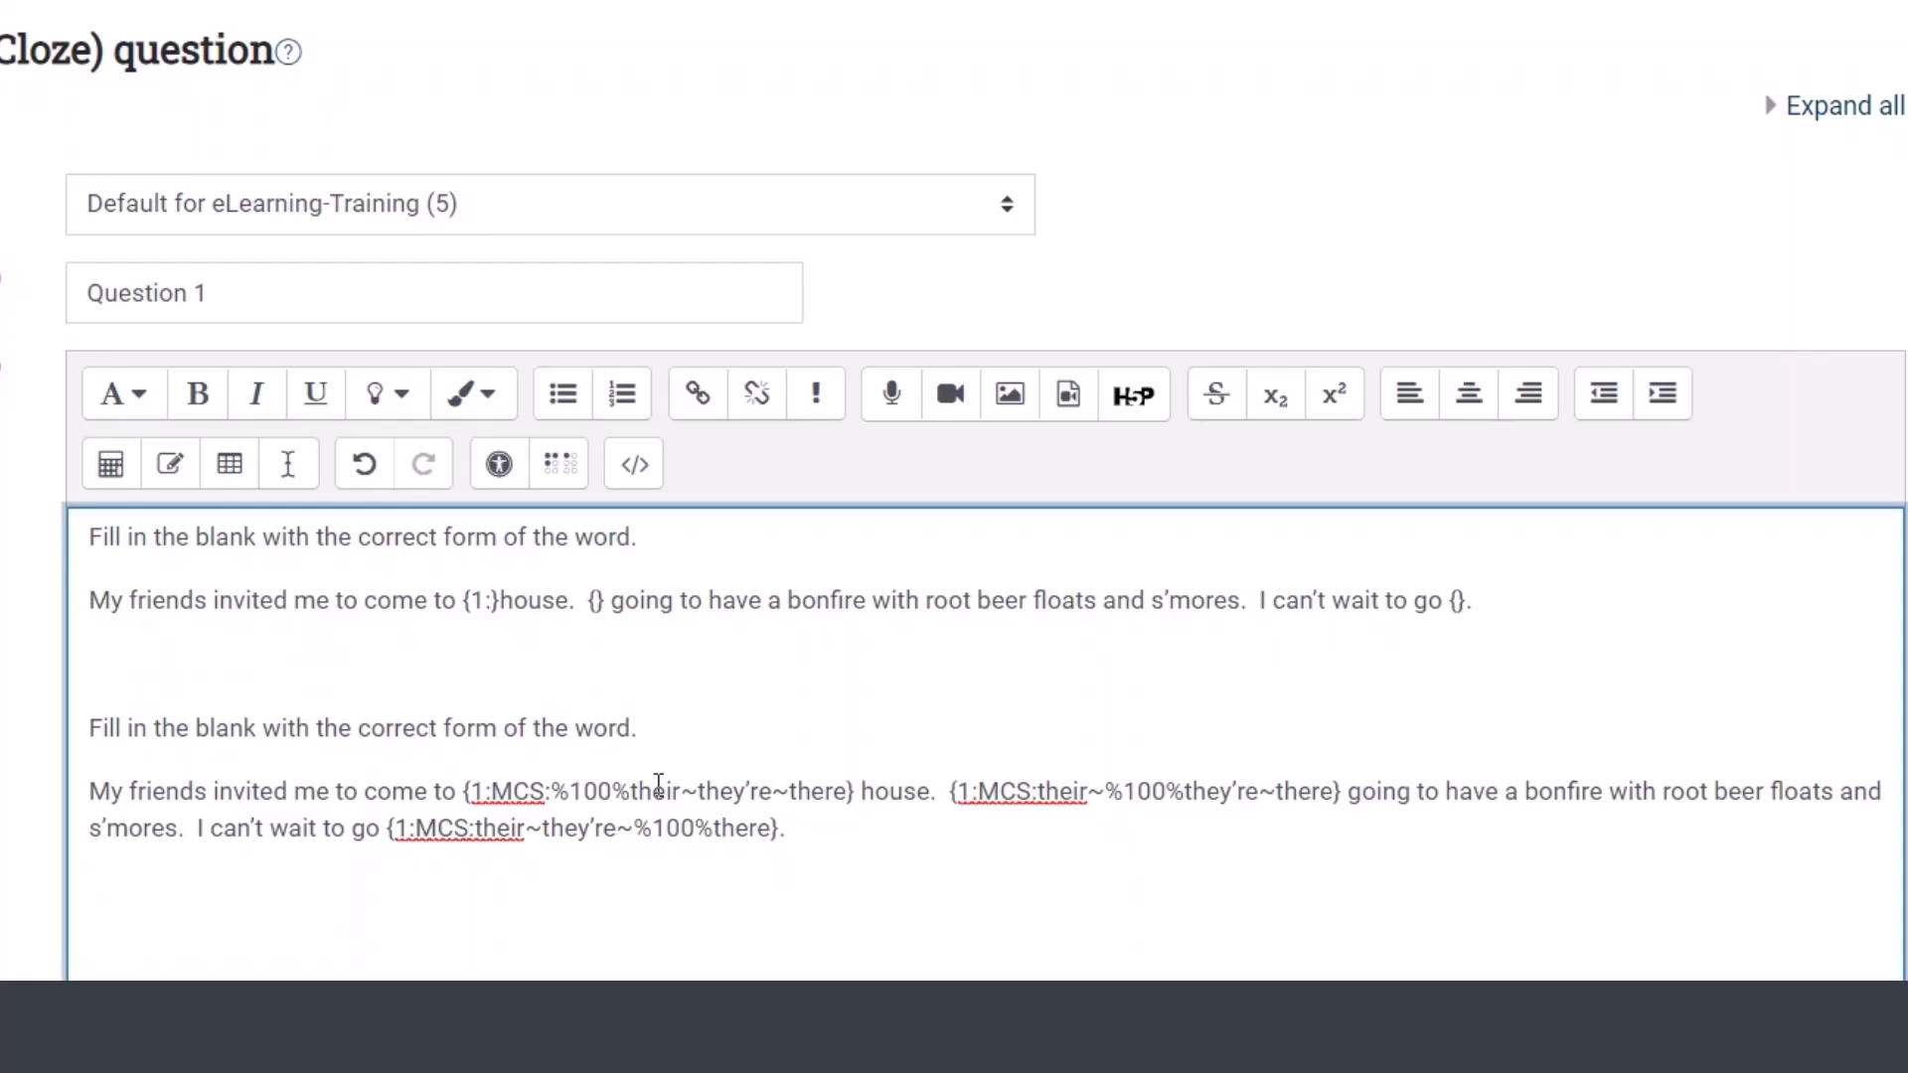
click(597, 603)
text(1:)
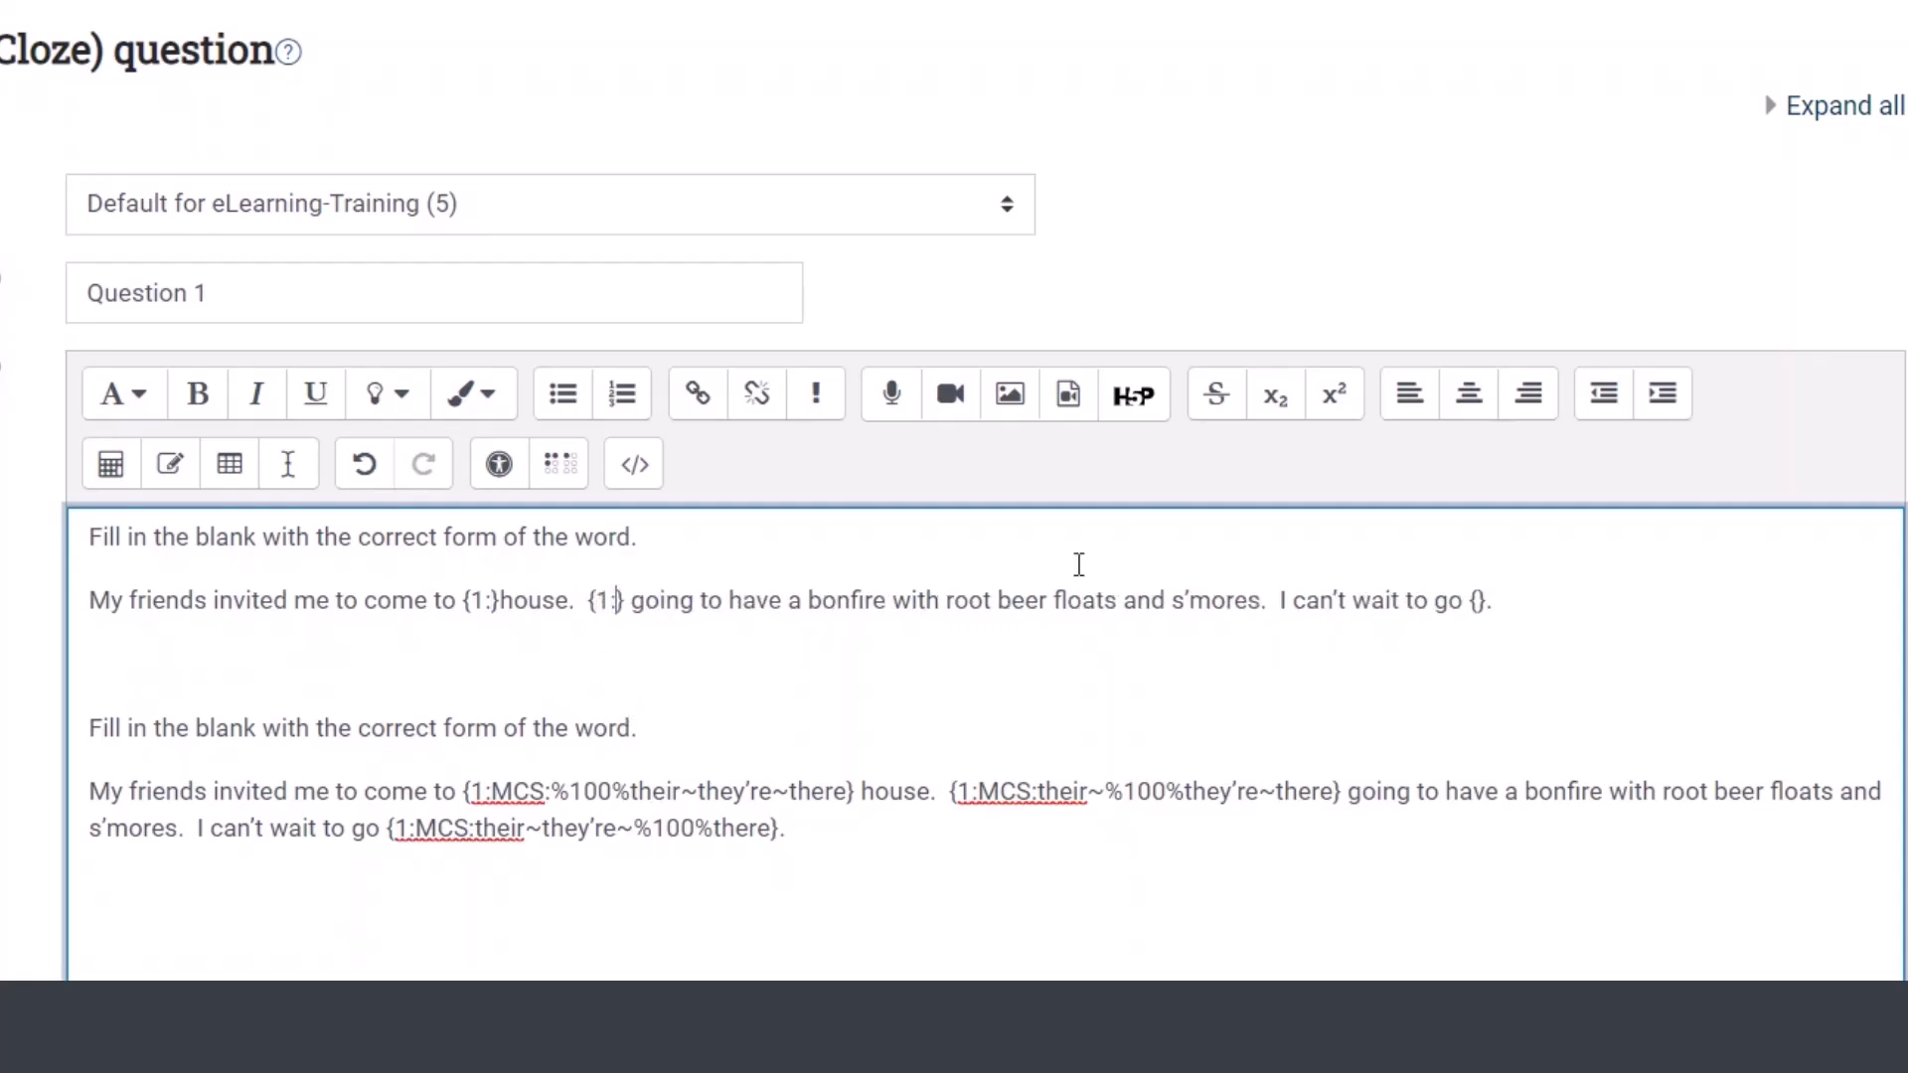
click(1478, 600)
text(1:)
click(496, 602)
text(MCS)
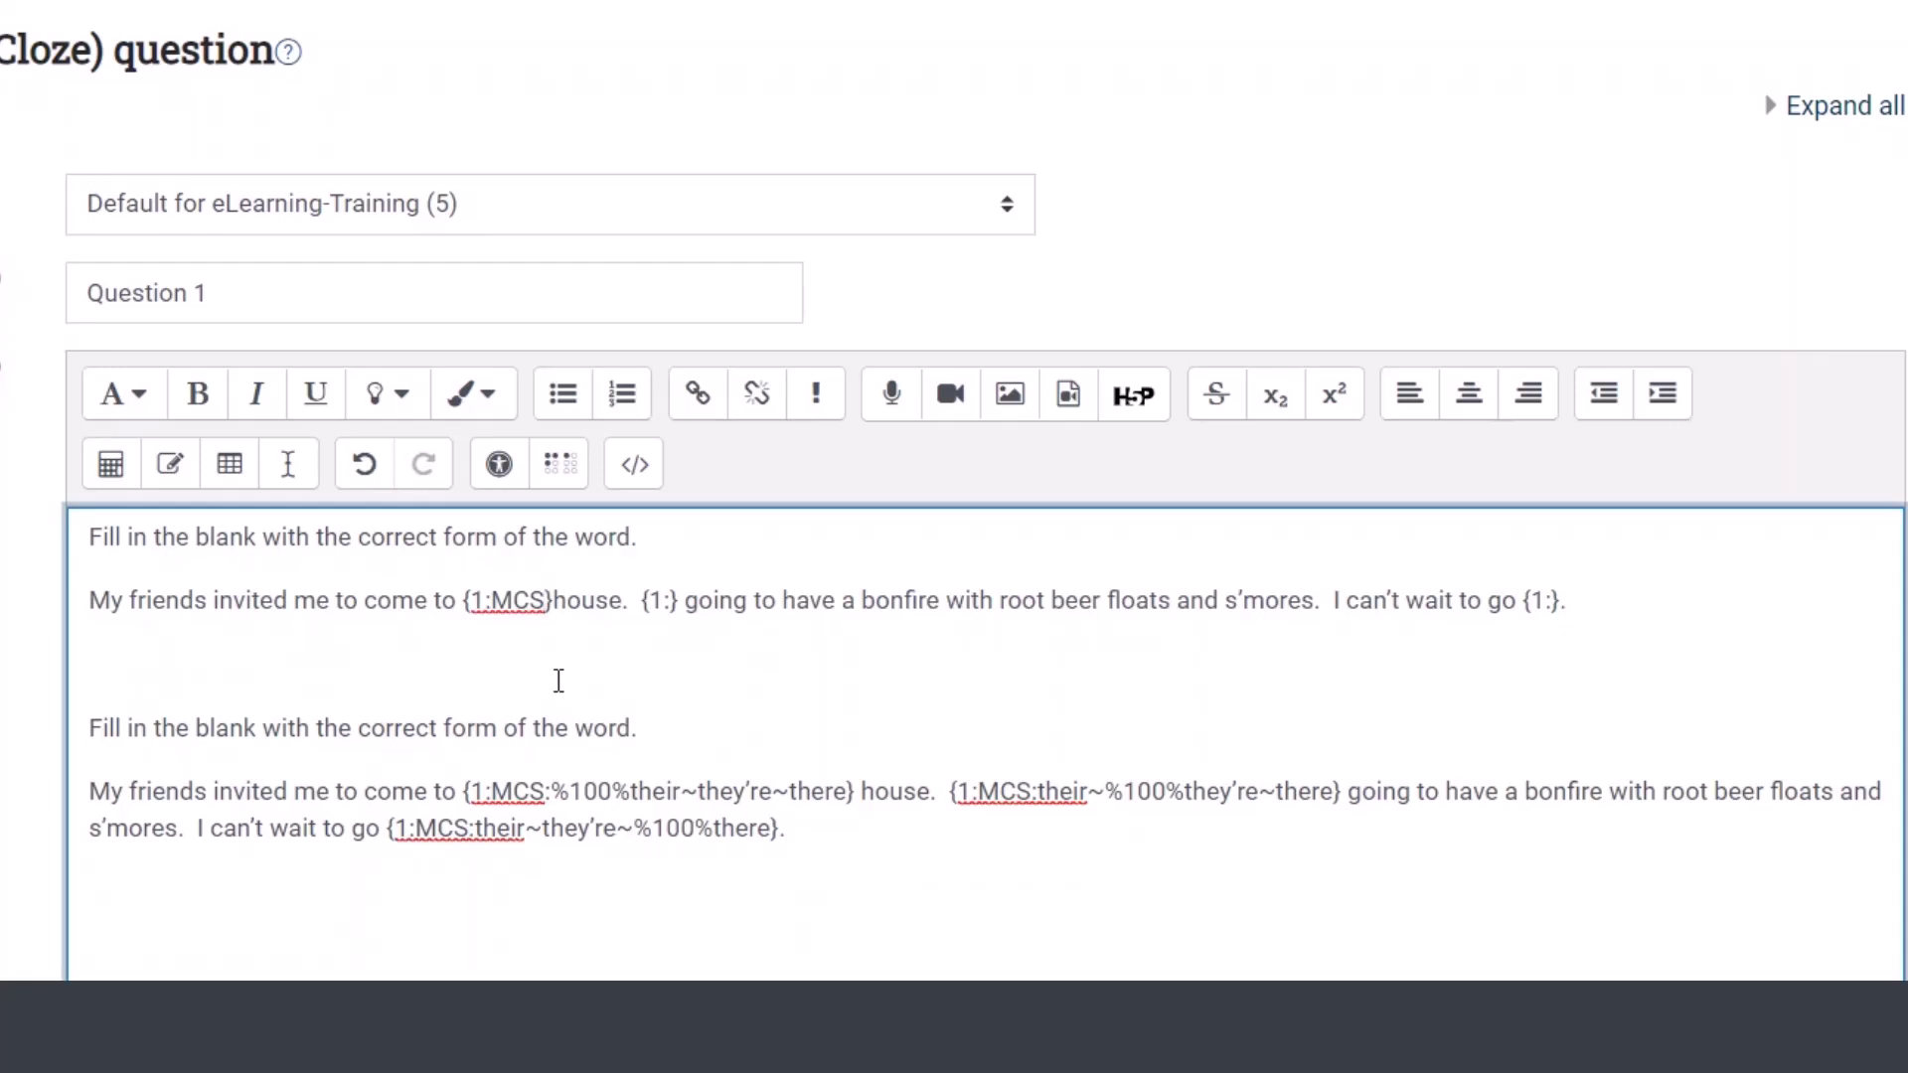
Step: Copy MCS from the first blank into the second, making the blank before going {1:MCS}
click(536, 599)
double_click(537, 600)
key(ctrl+c)
click(671, 601)
key(ctrl+v)
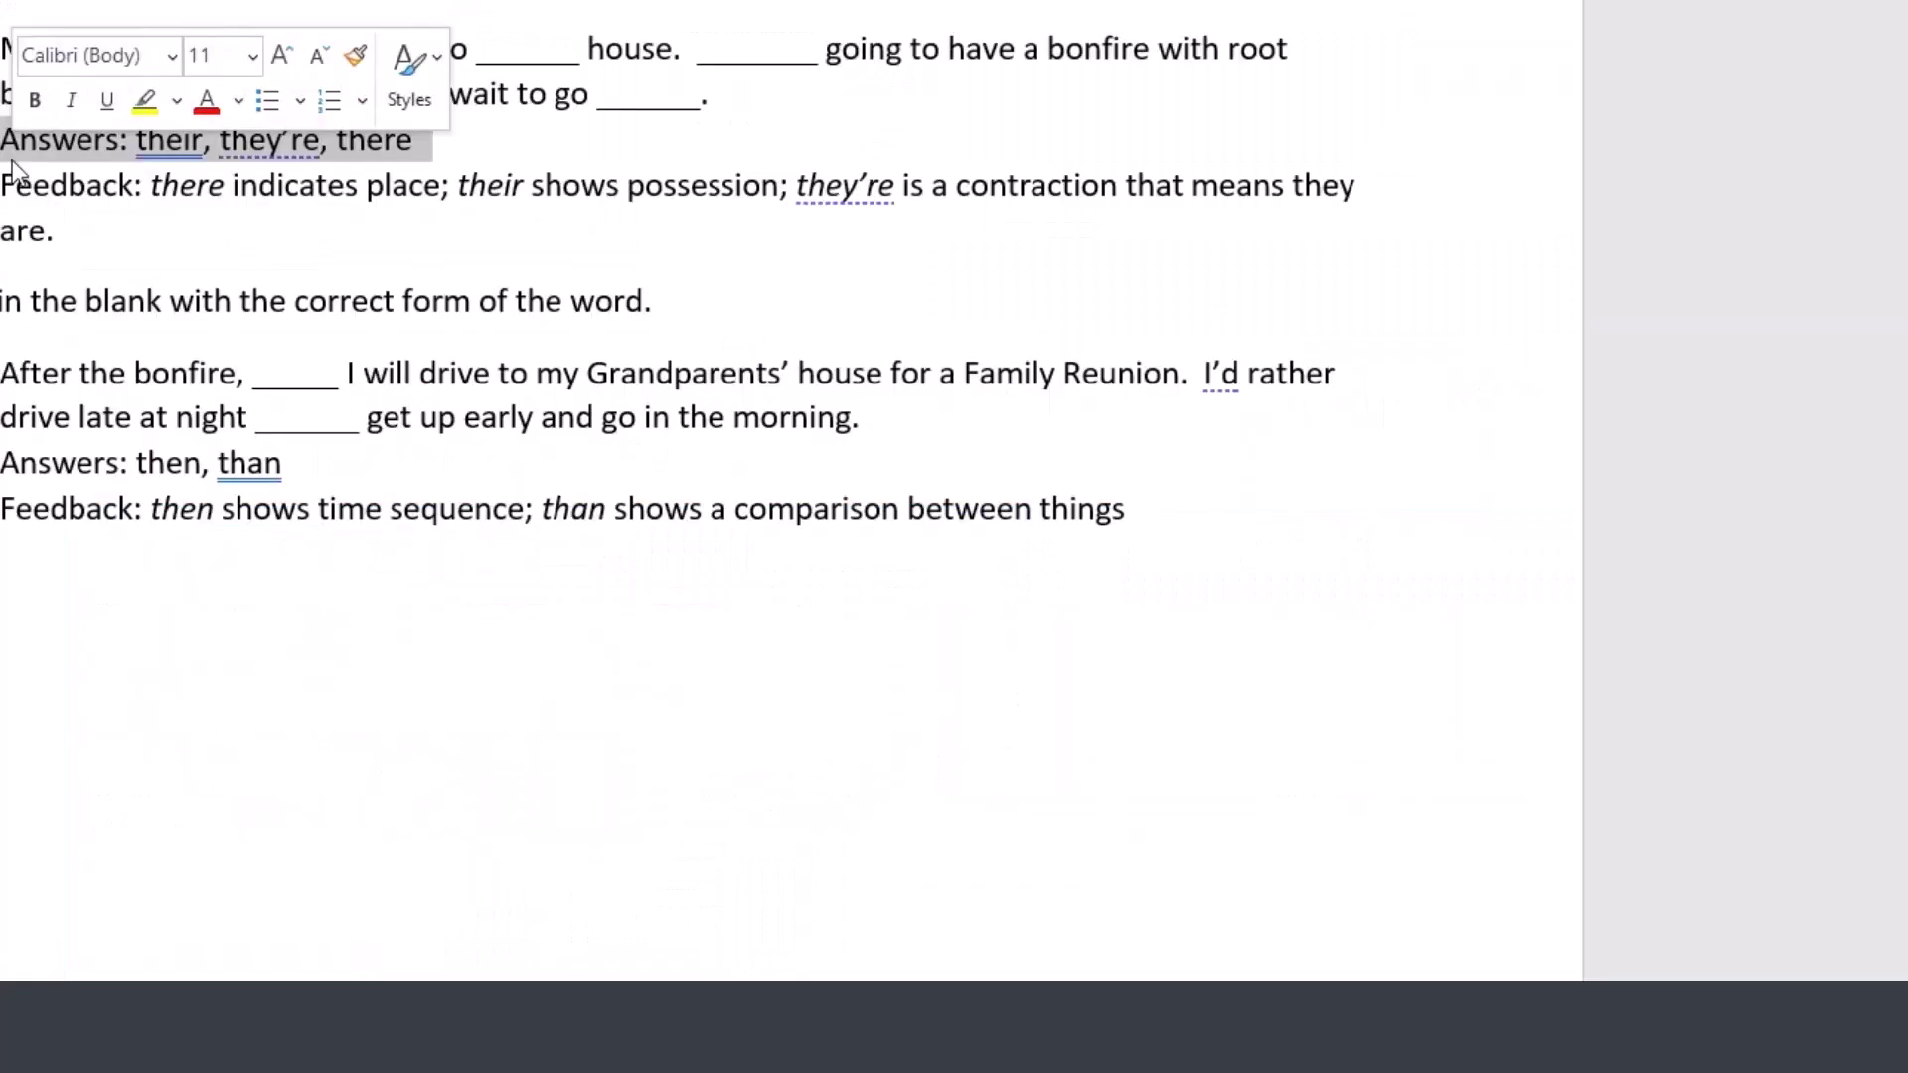
key(alt+Tab)
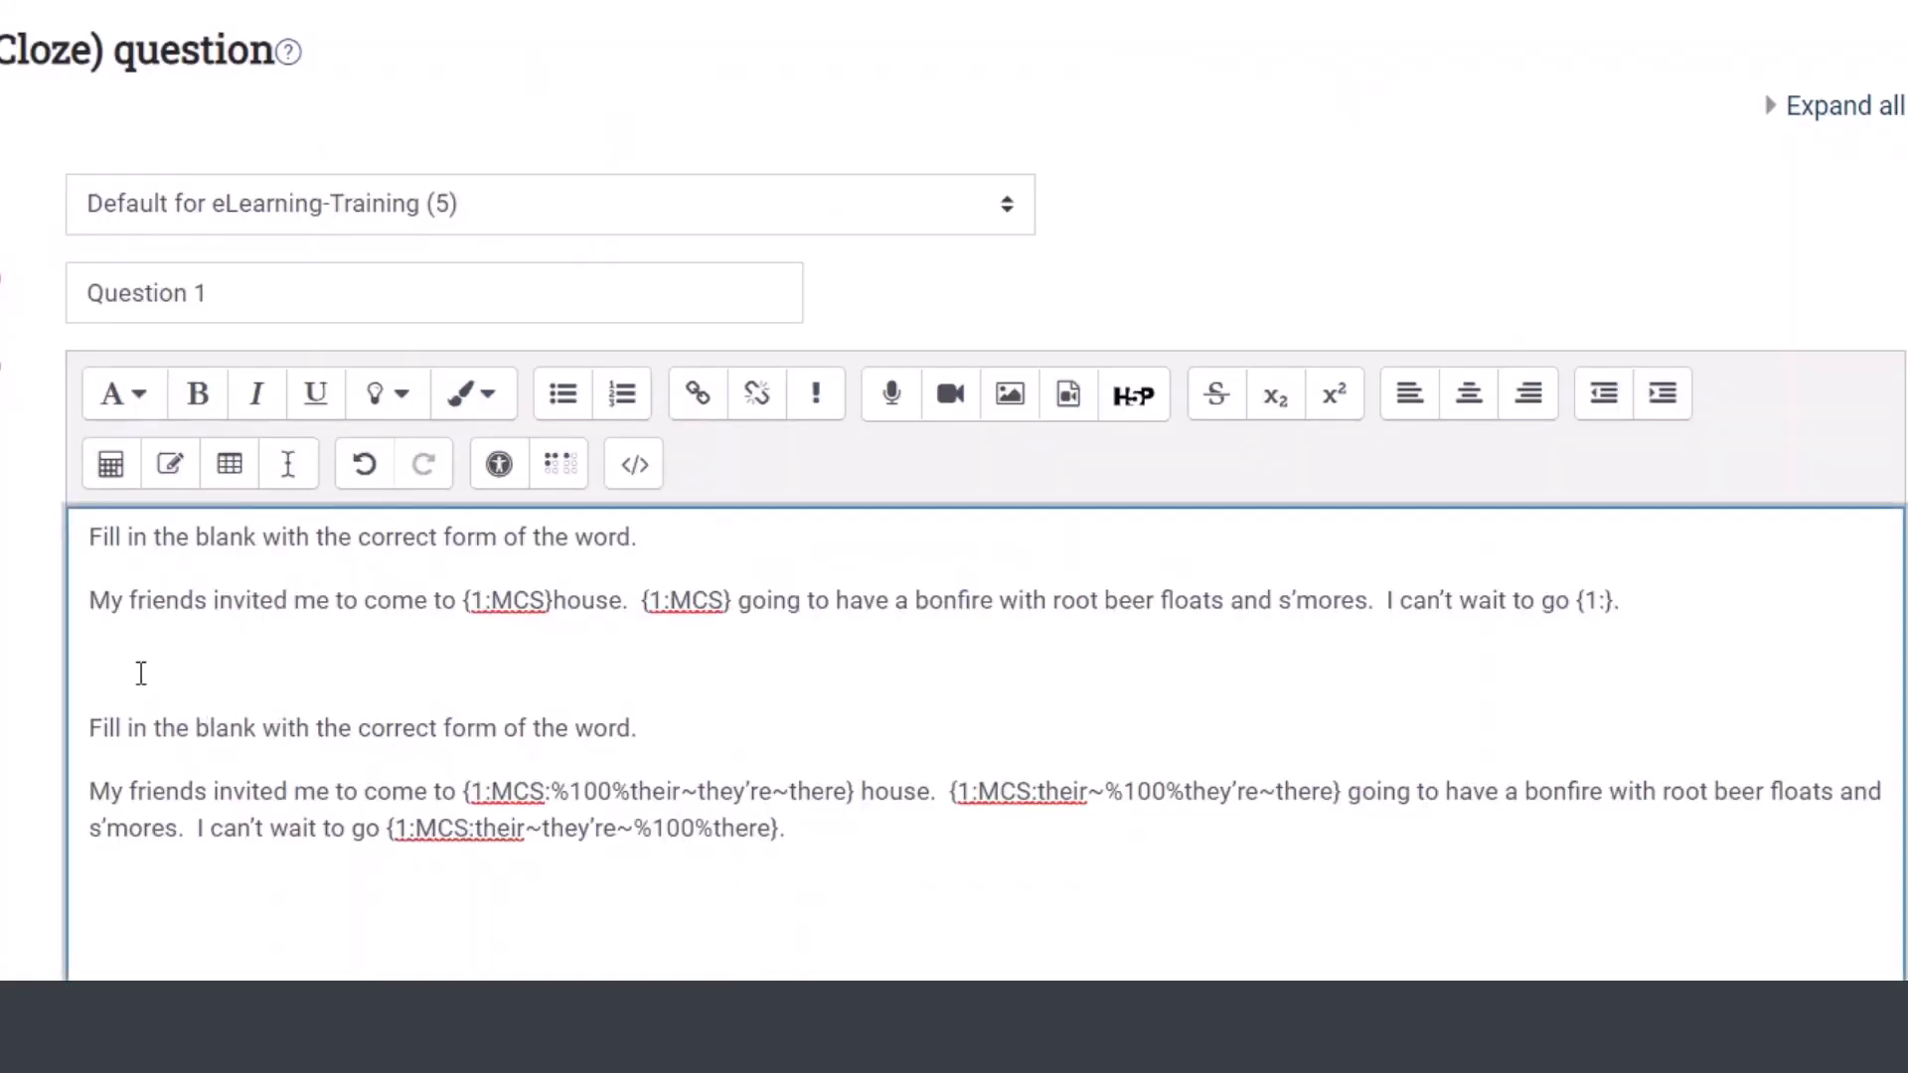
Step: Paste the Answers: their, they’re, there line and set the third blank to {1:MCS}
text(Answers: their, they’re, there)
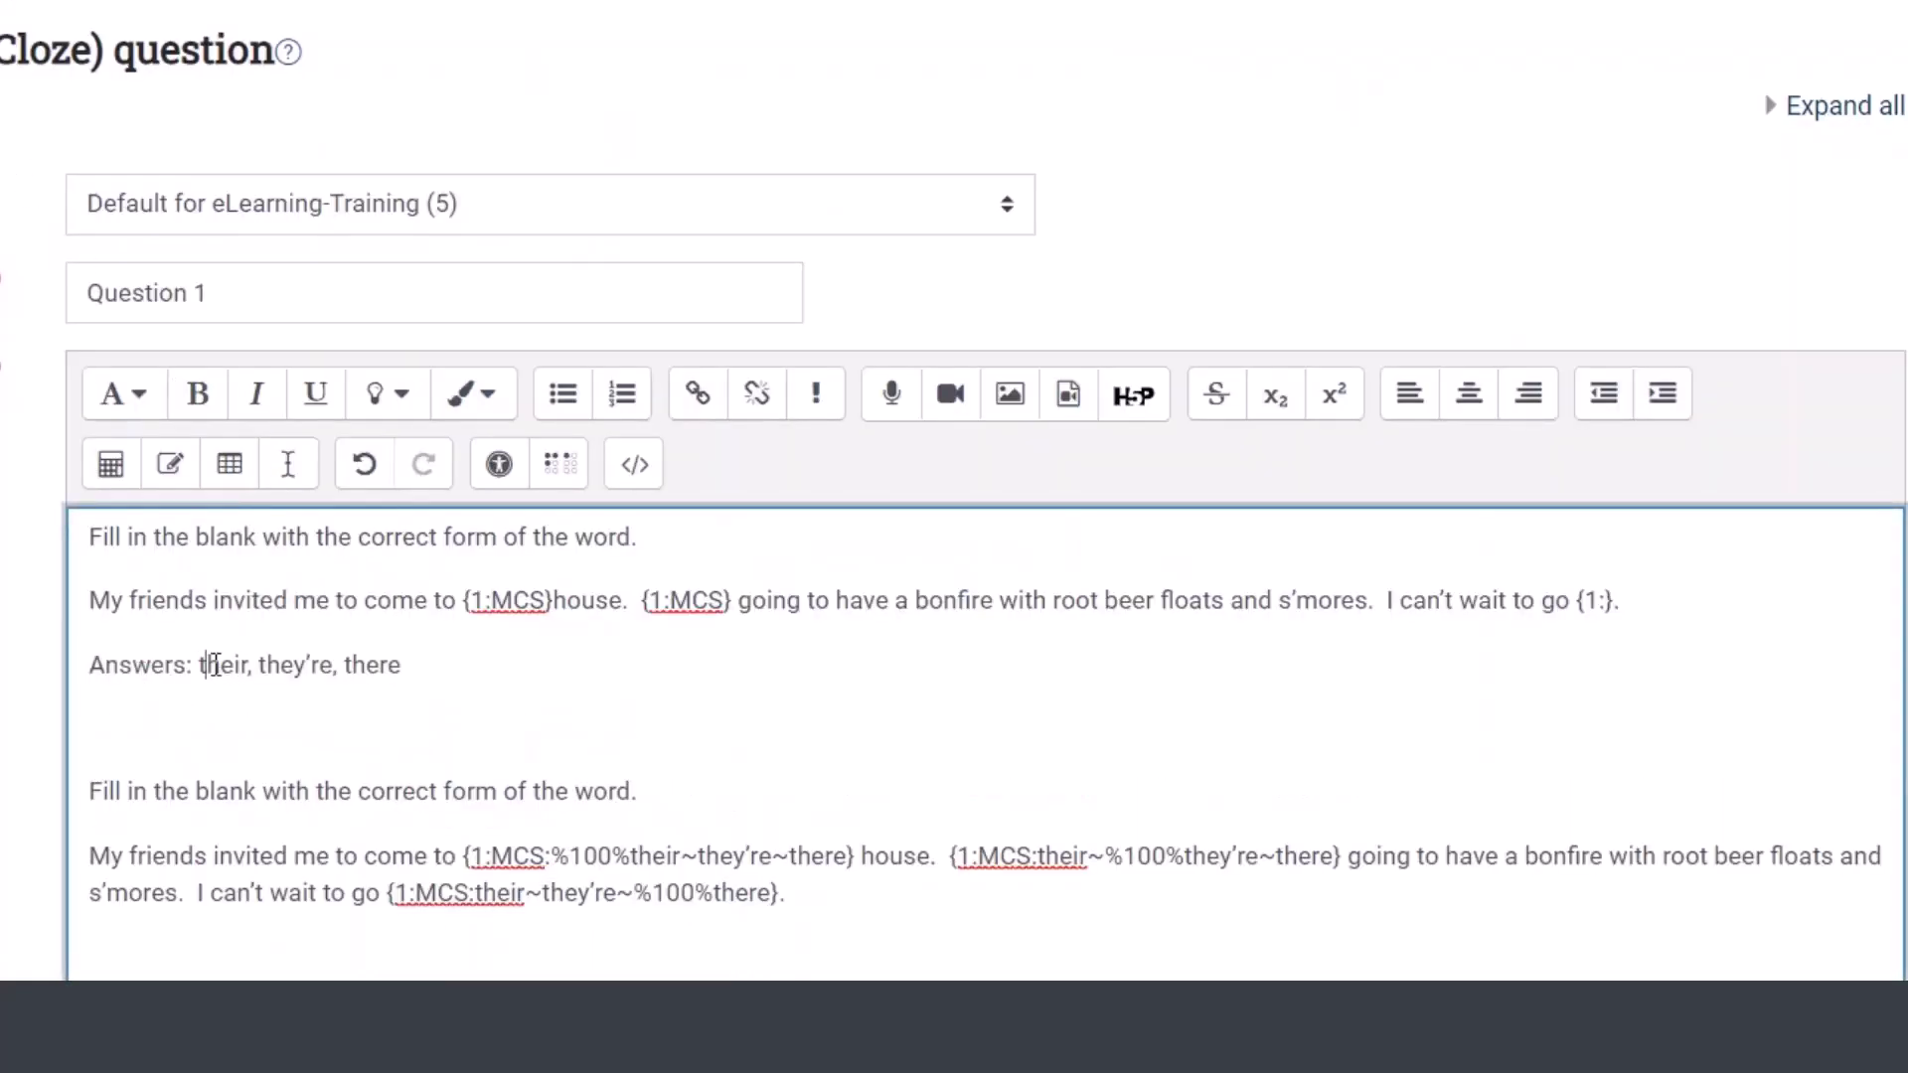
click(232, 668)
click(679, 727)
double_click(696, 600)
key(ctrl+c)
click(1600, 601)
key(ctrl+v)
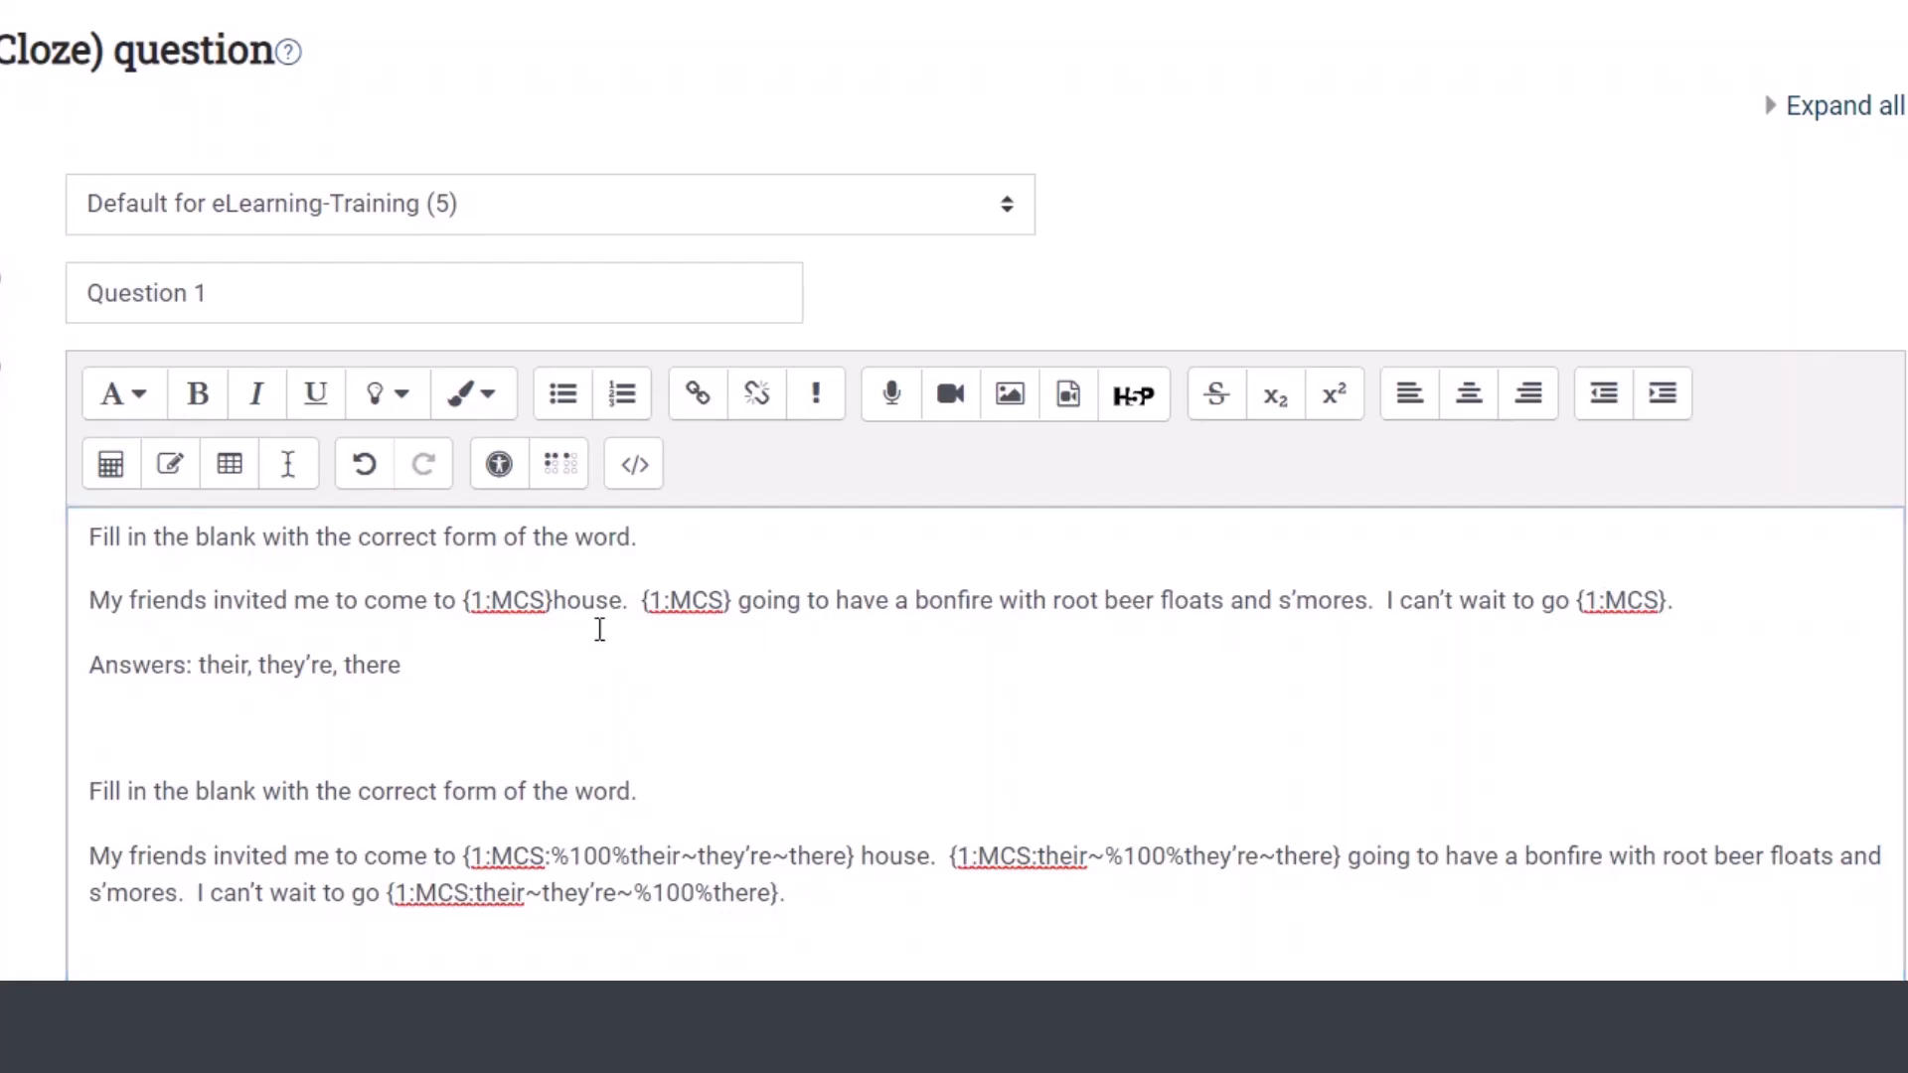
Step: Add the choices their~they’re~there after MCS in the first, second and third blanks
click(548, 605)
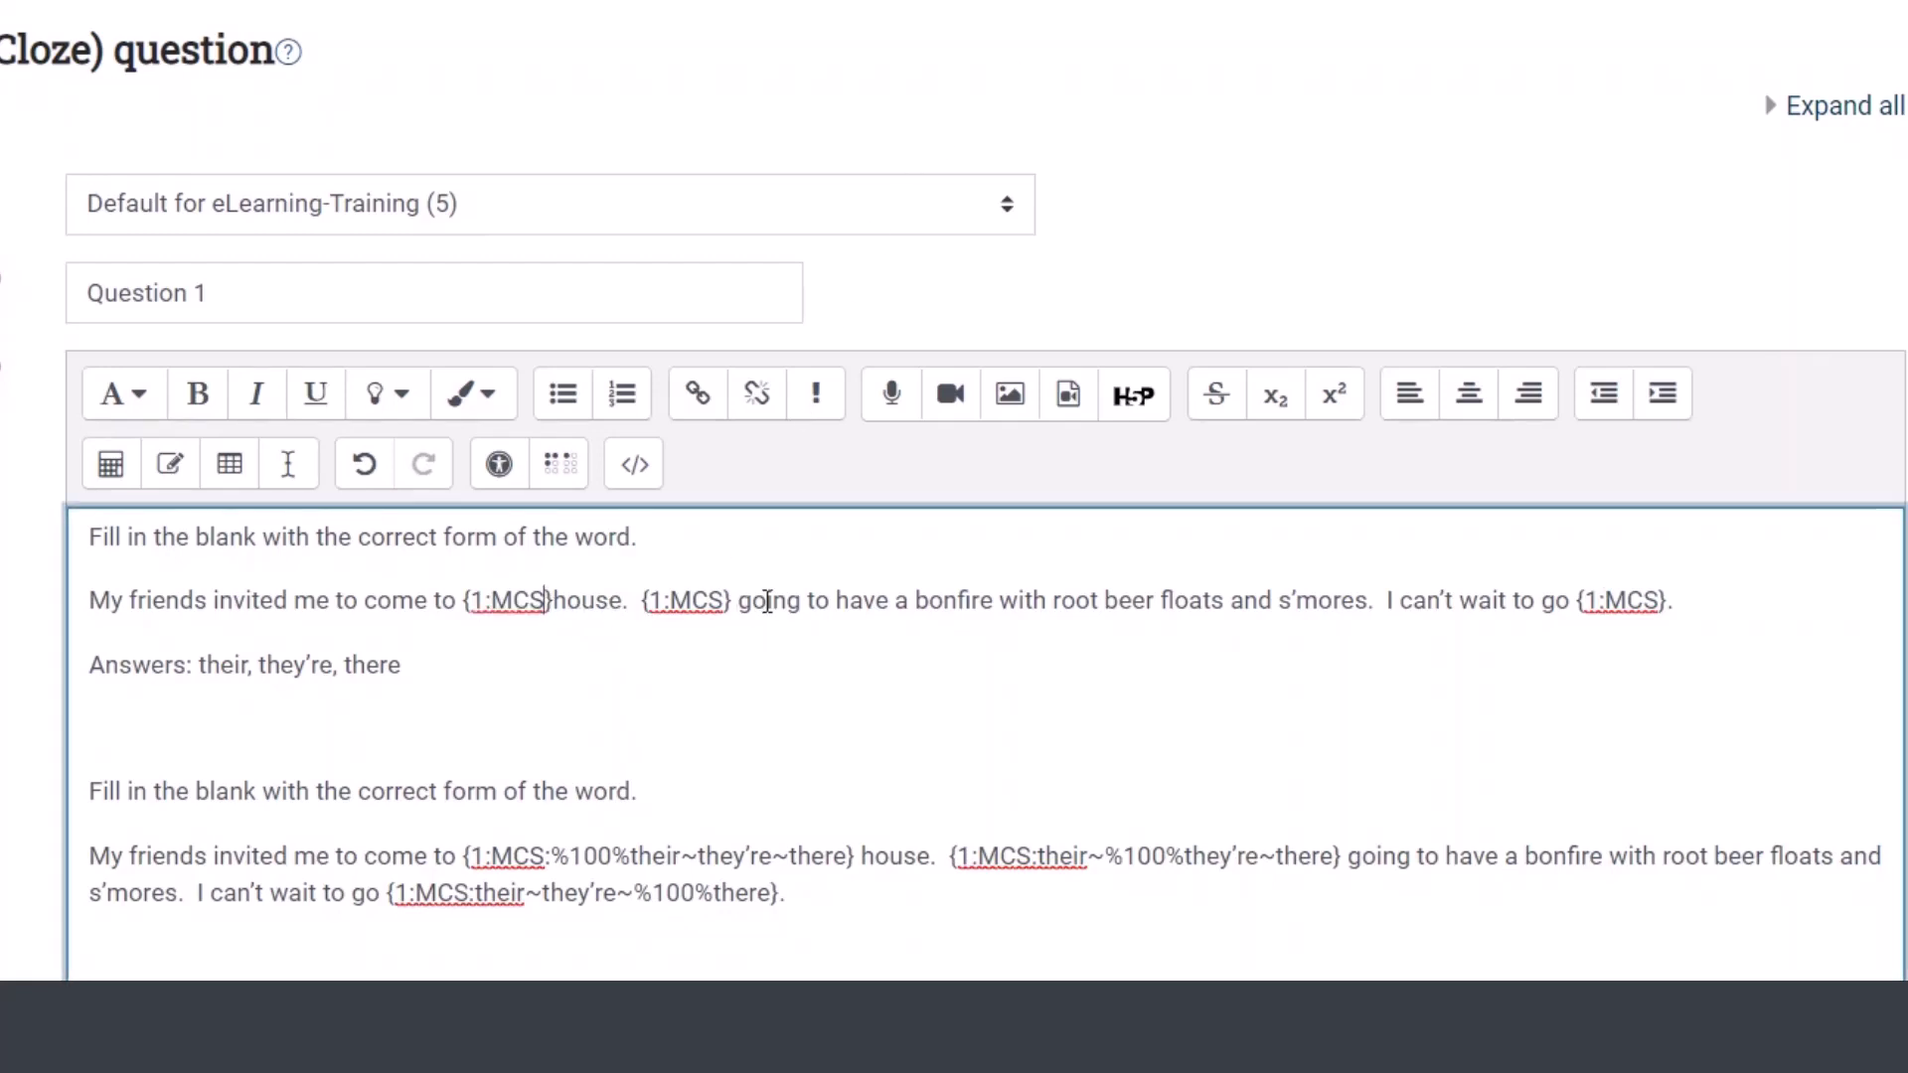
text(their~they’re~there)
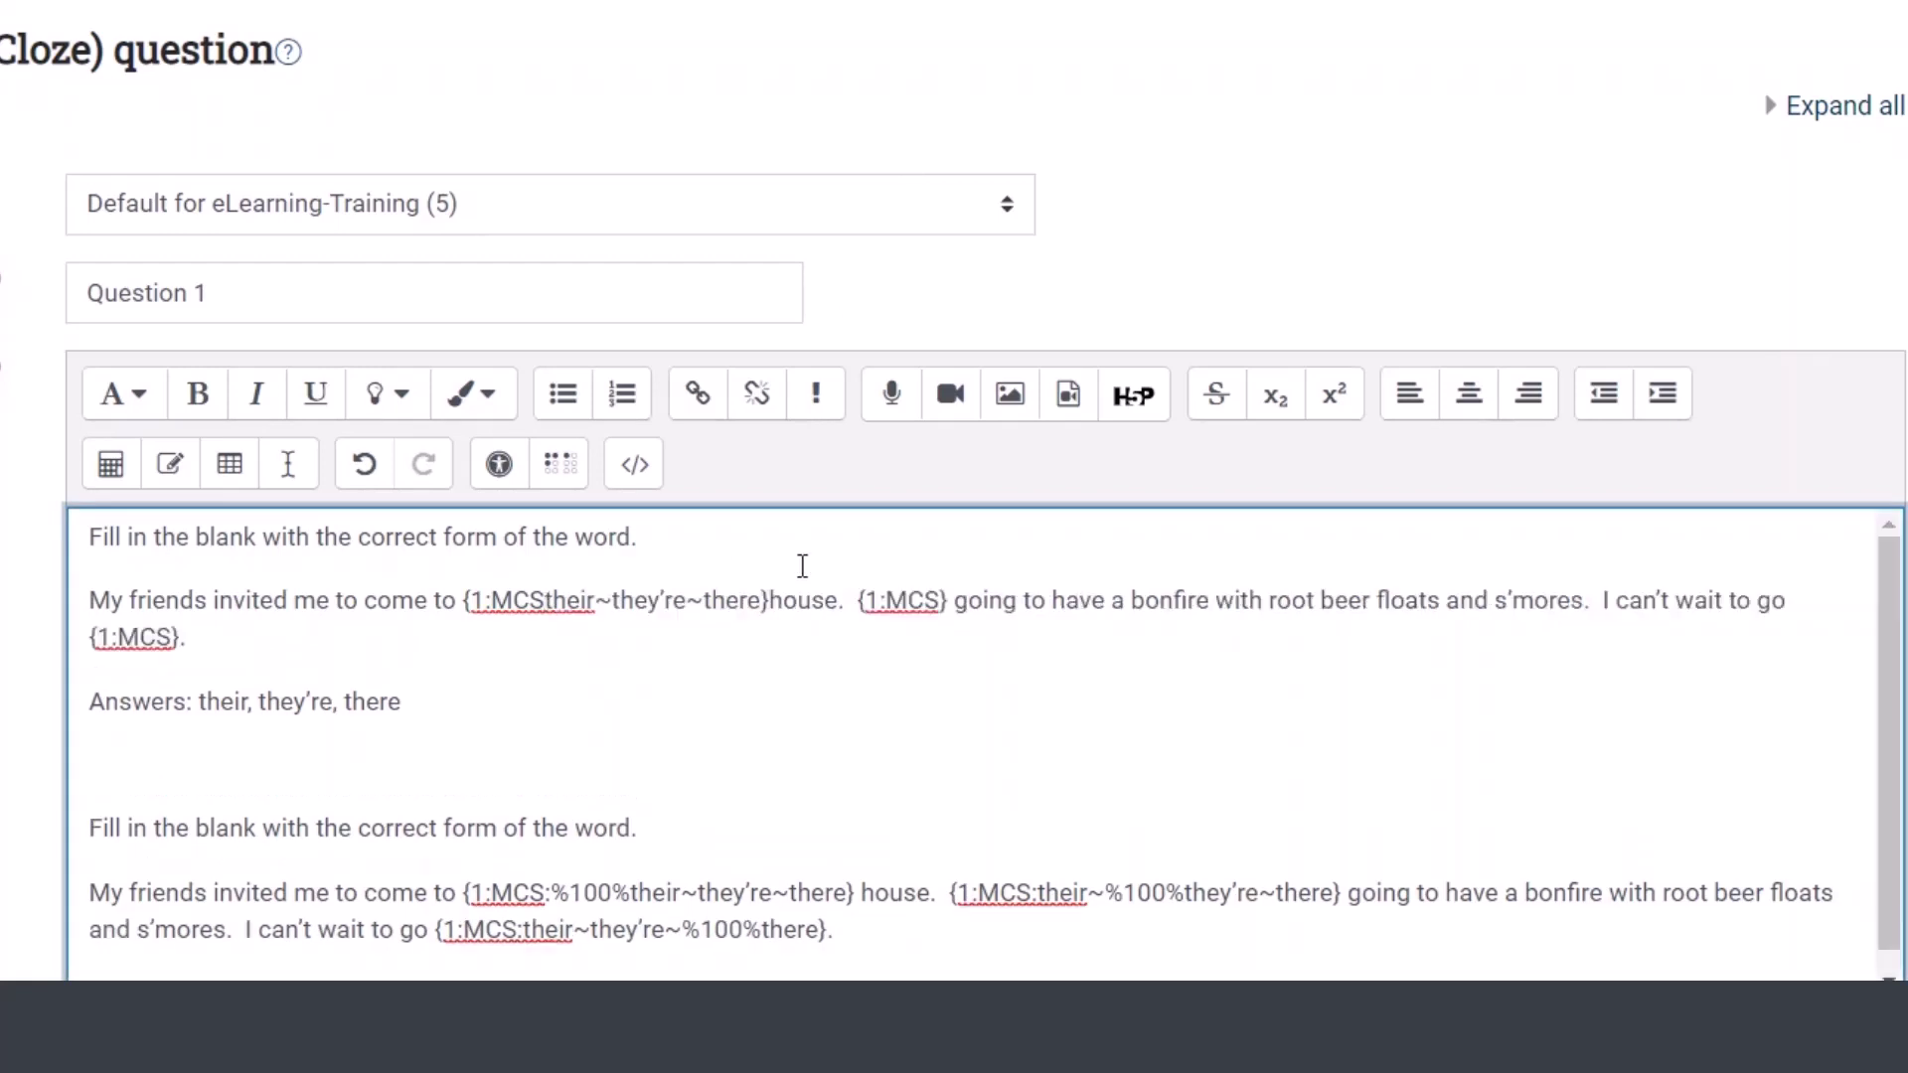
click(543, 607)
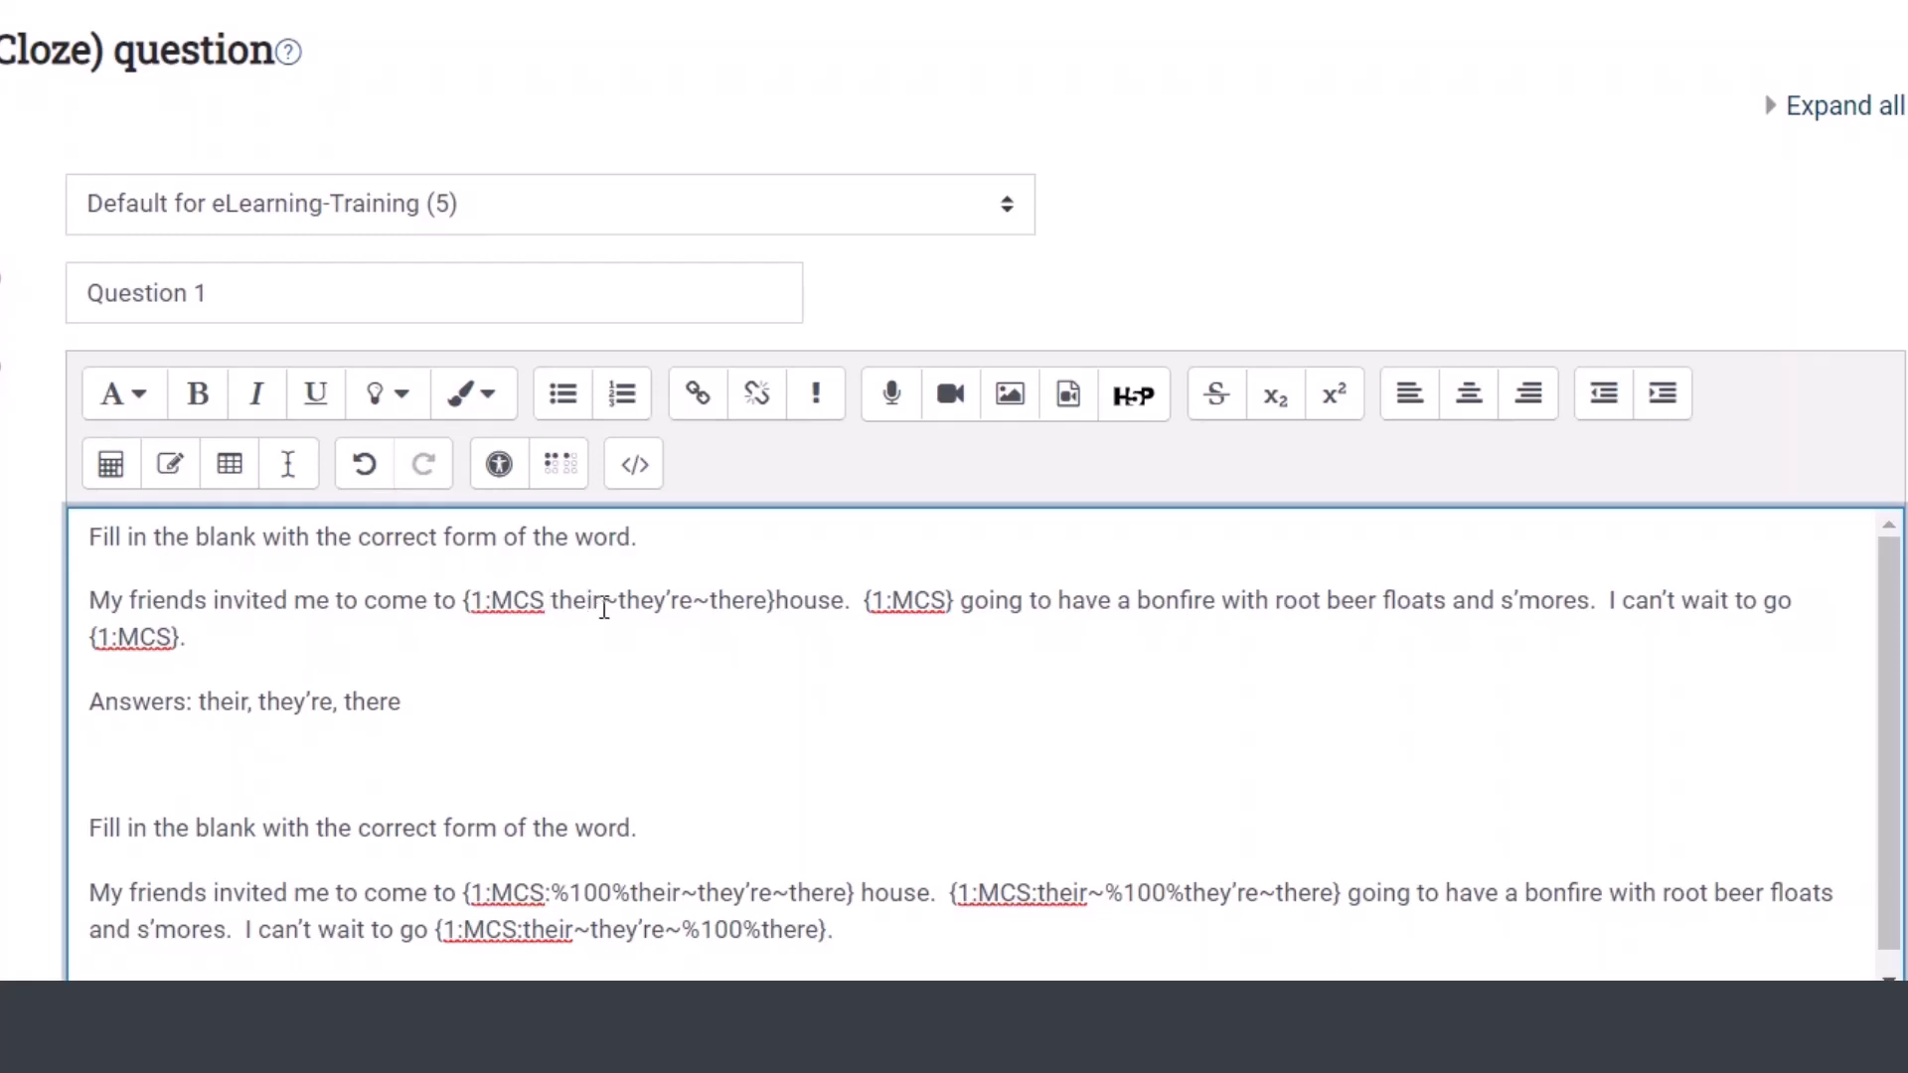
drag(601, 608, 618, 608)
click(641, 607)
drag(694, 604, 710, 603)
click(745, 602)
drag(767, 600, 551, 600)
key(ctrl+c)
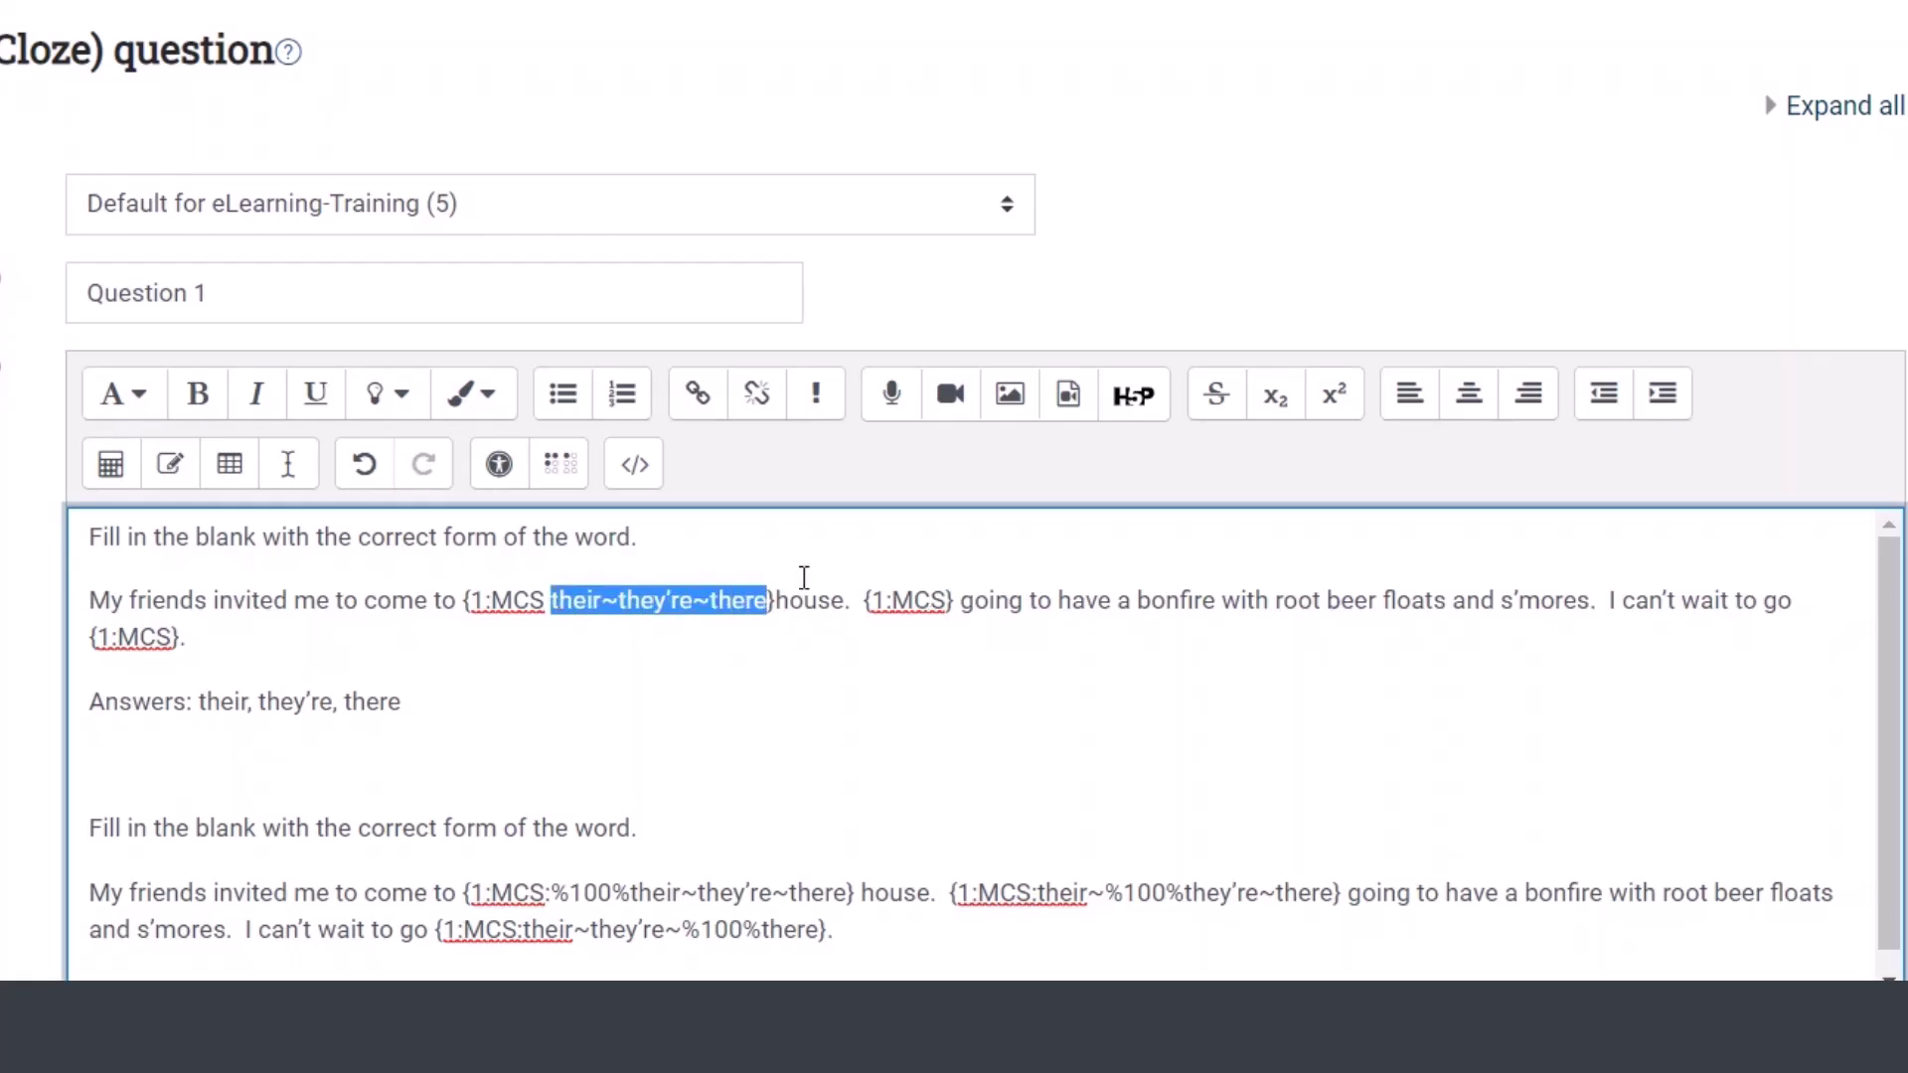
click(1002, 626)
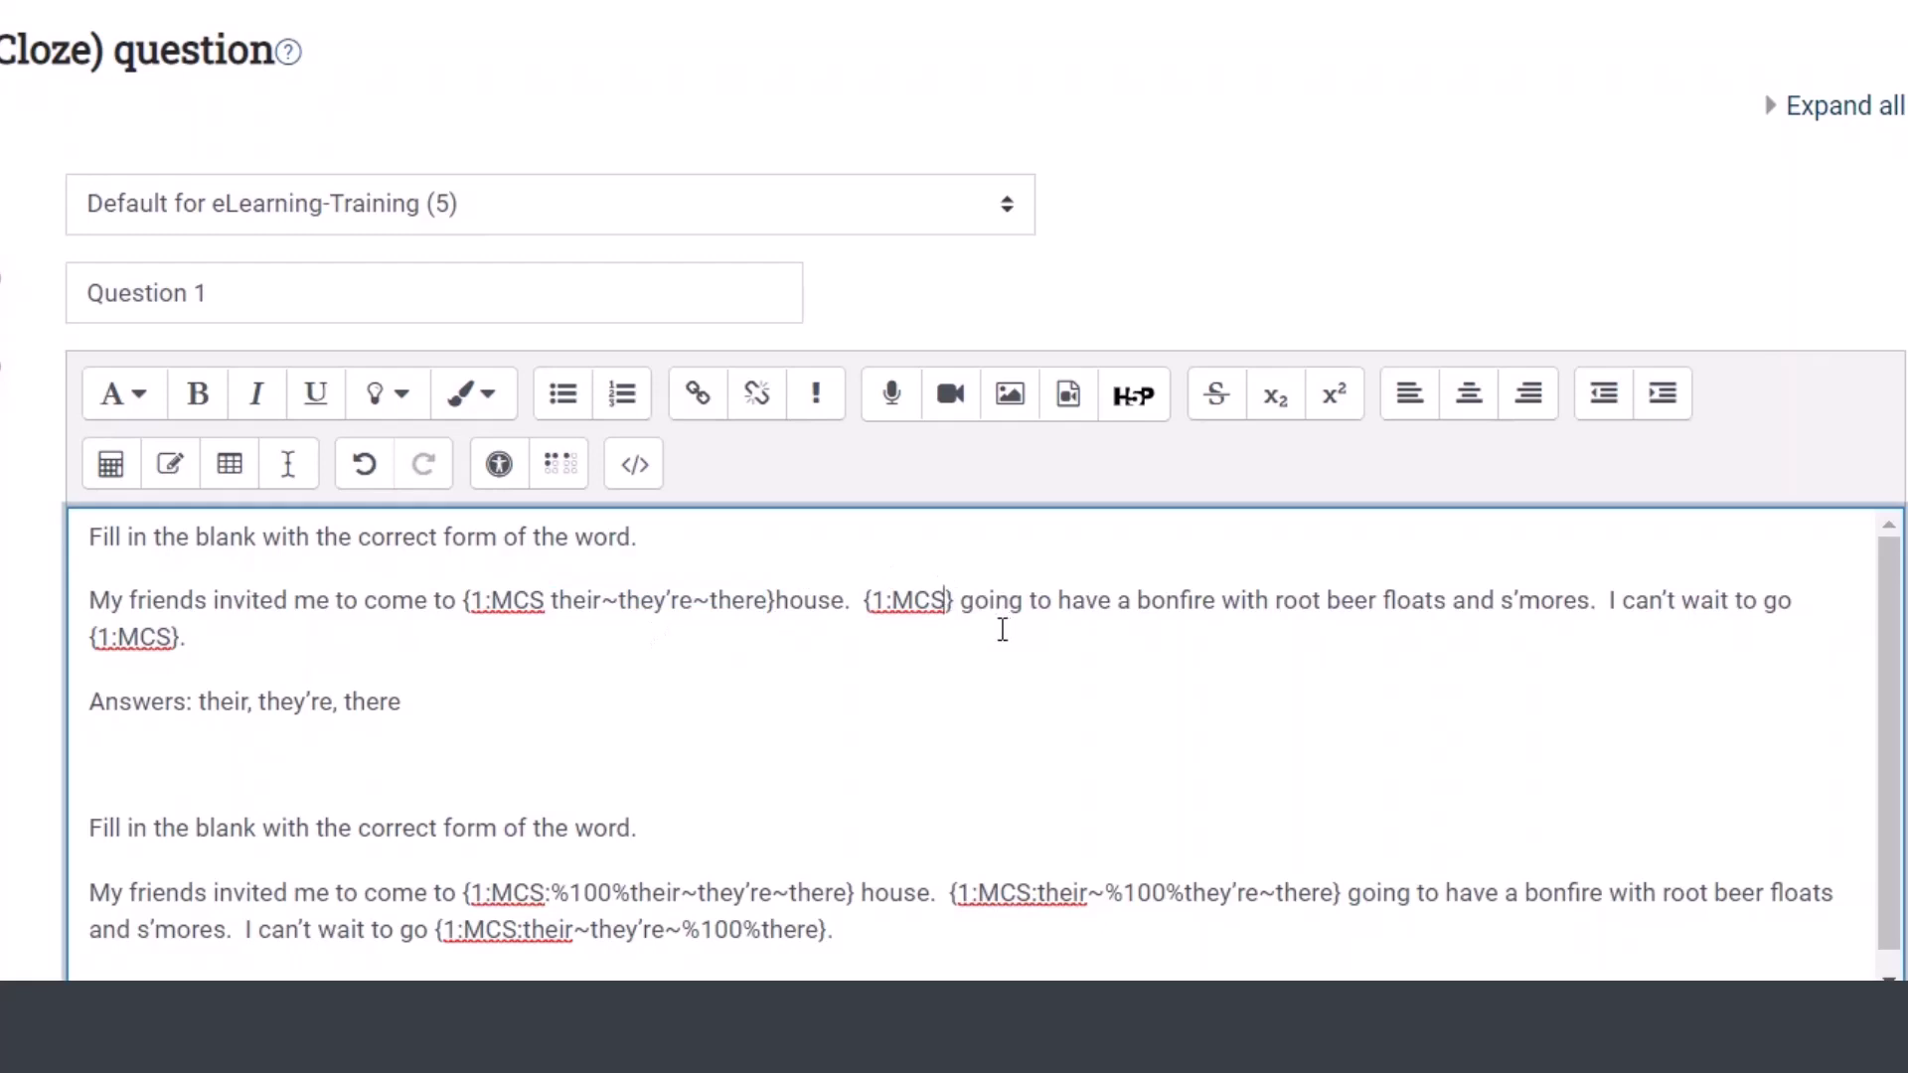
key(ctrl+v)
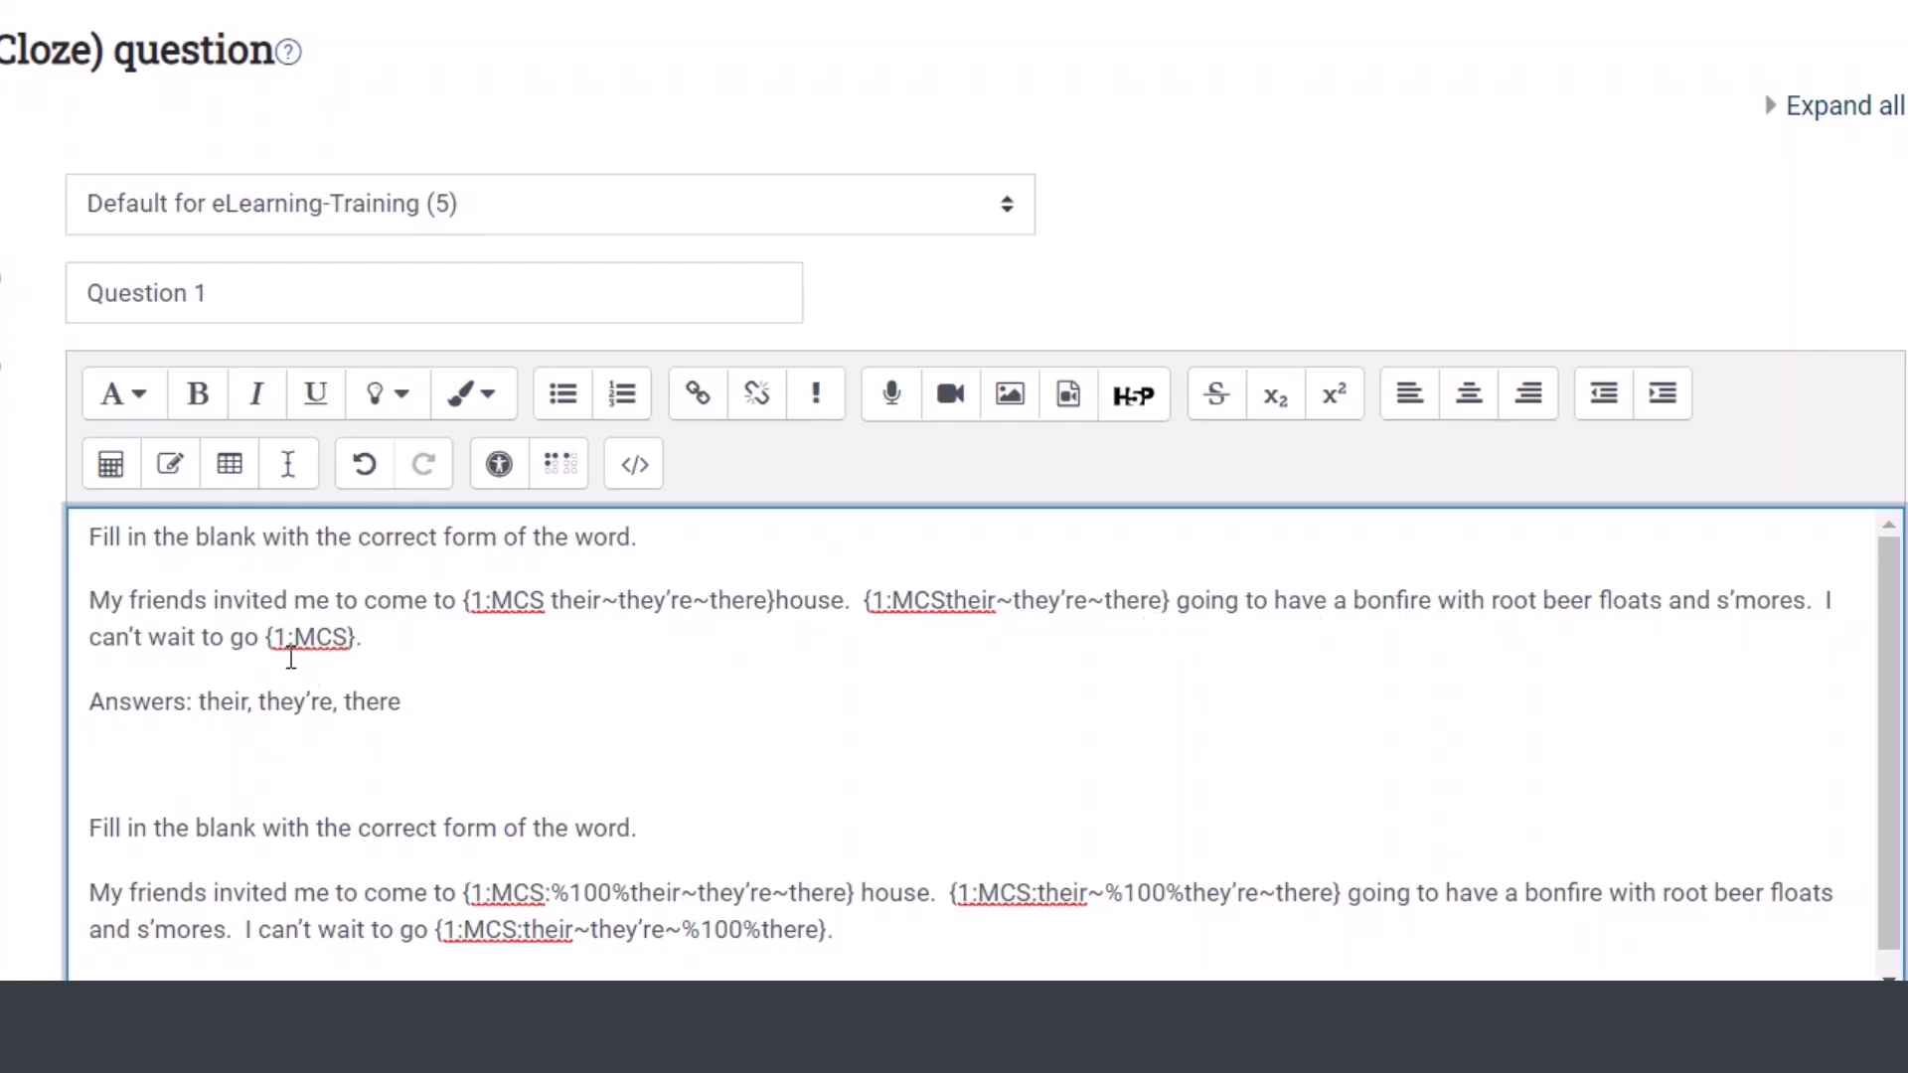
key(ctrl+v)
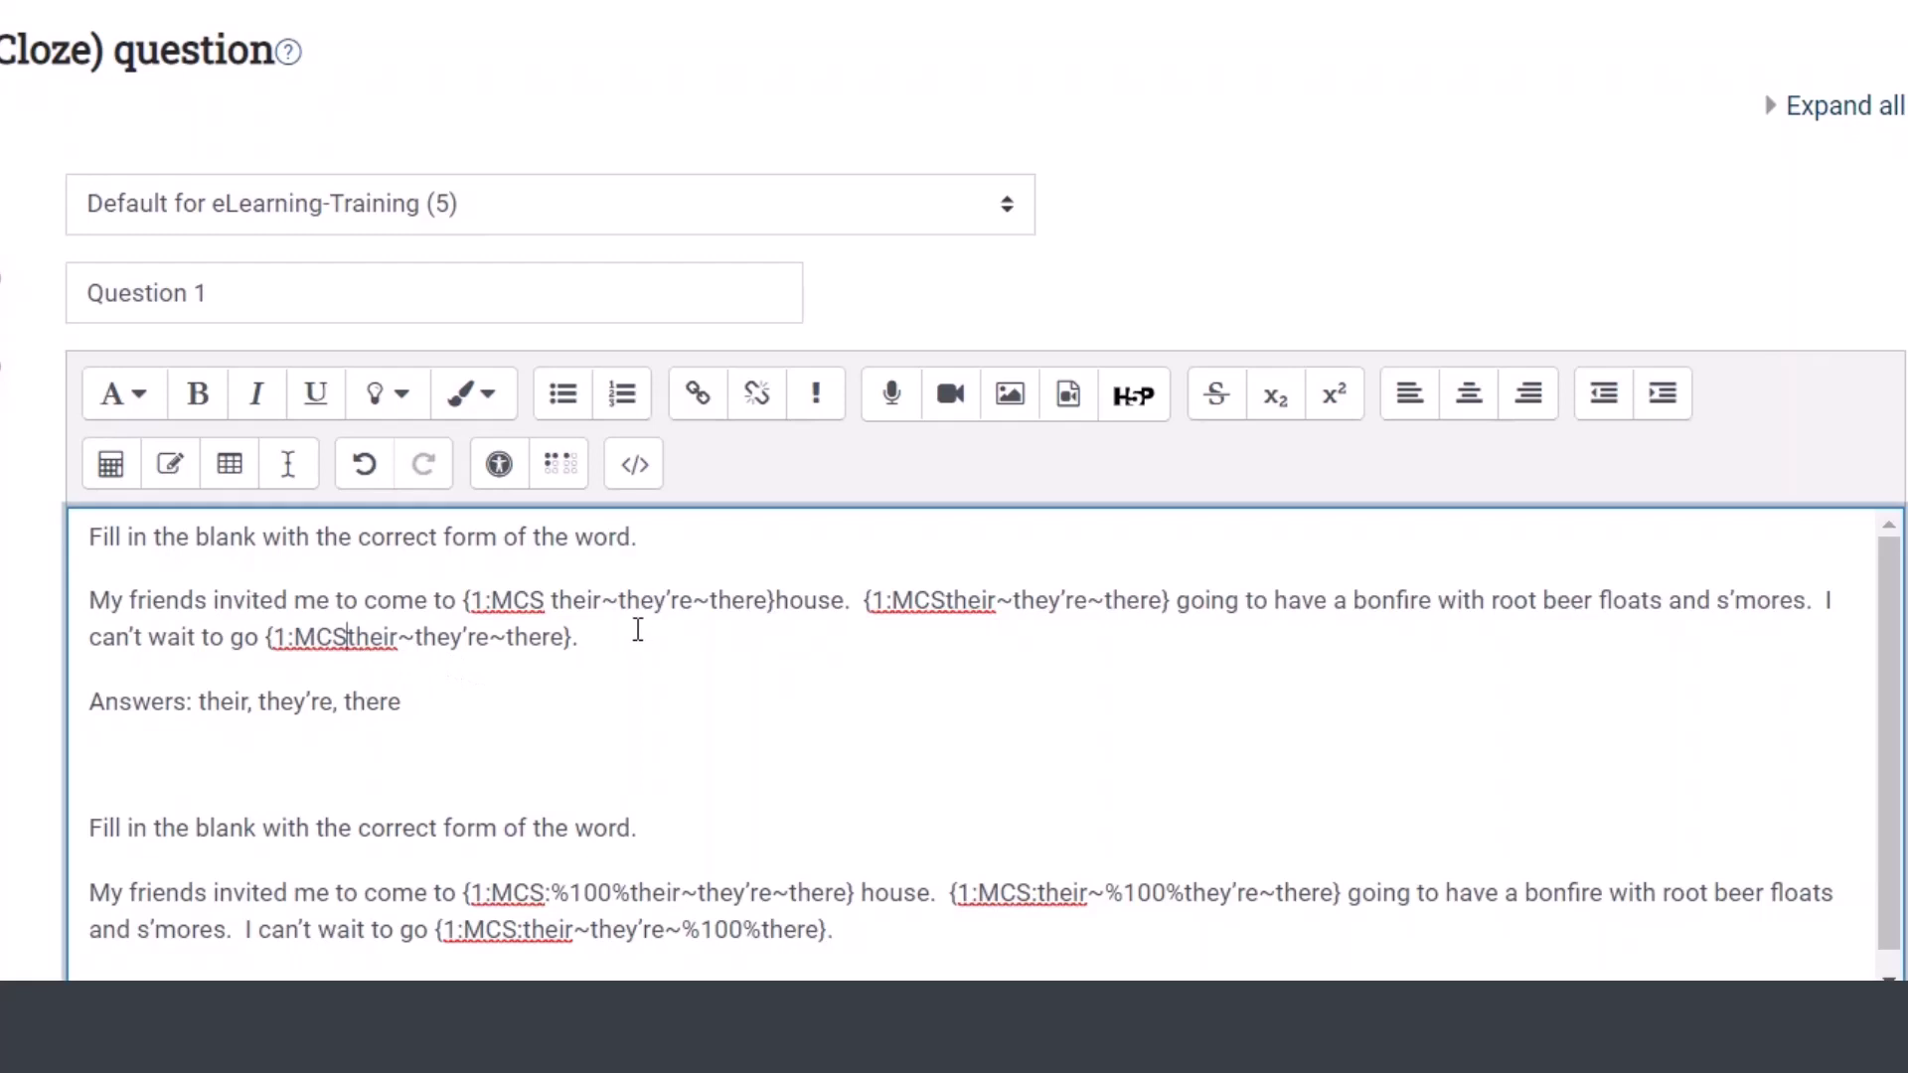
Step: Copy the %100% weight from the example and mark their correct in the first blank
click(551, 604)
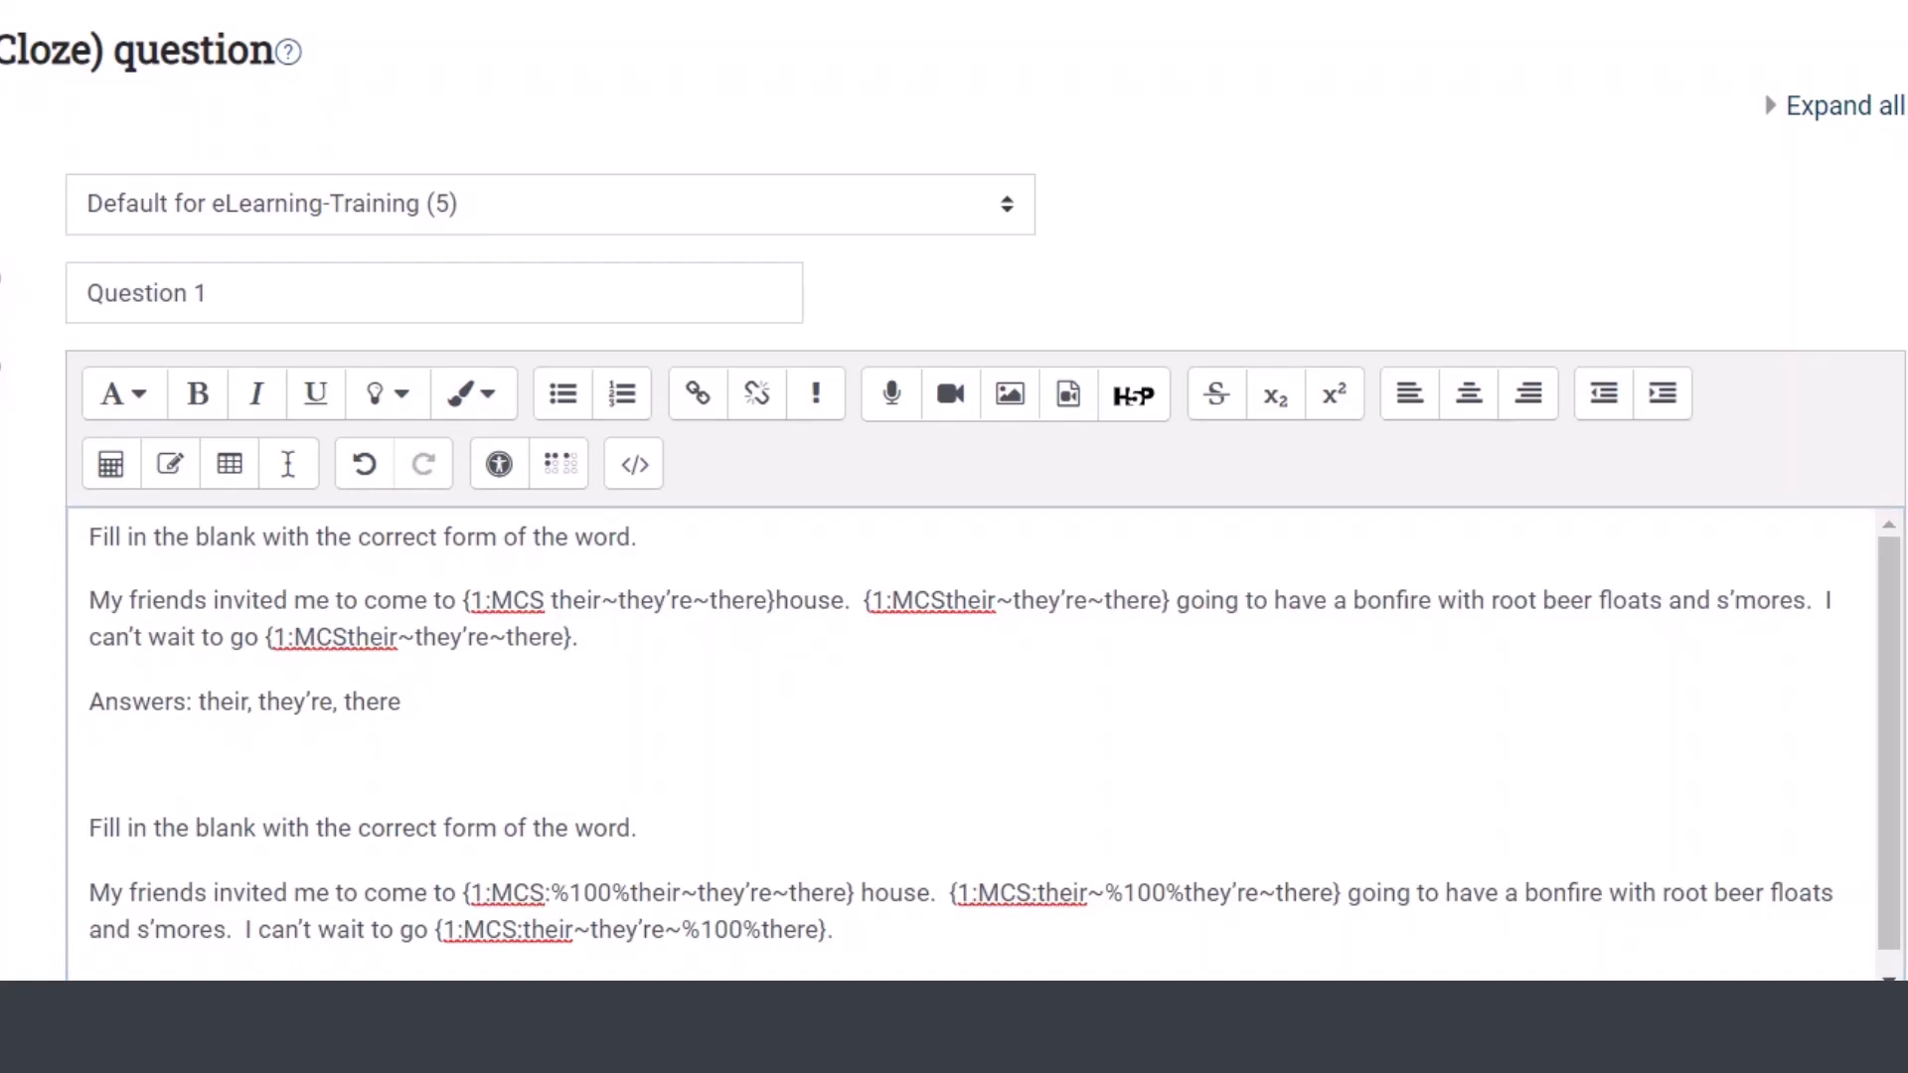
click(627, 894)
drag(627, 894, 552, 893)
key(ctrl+c)
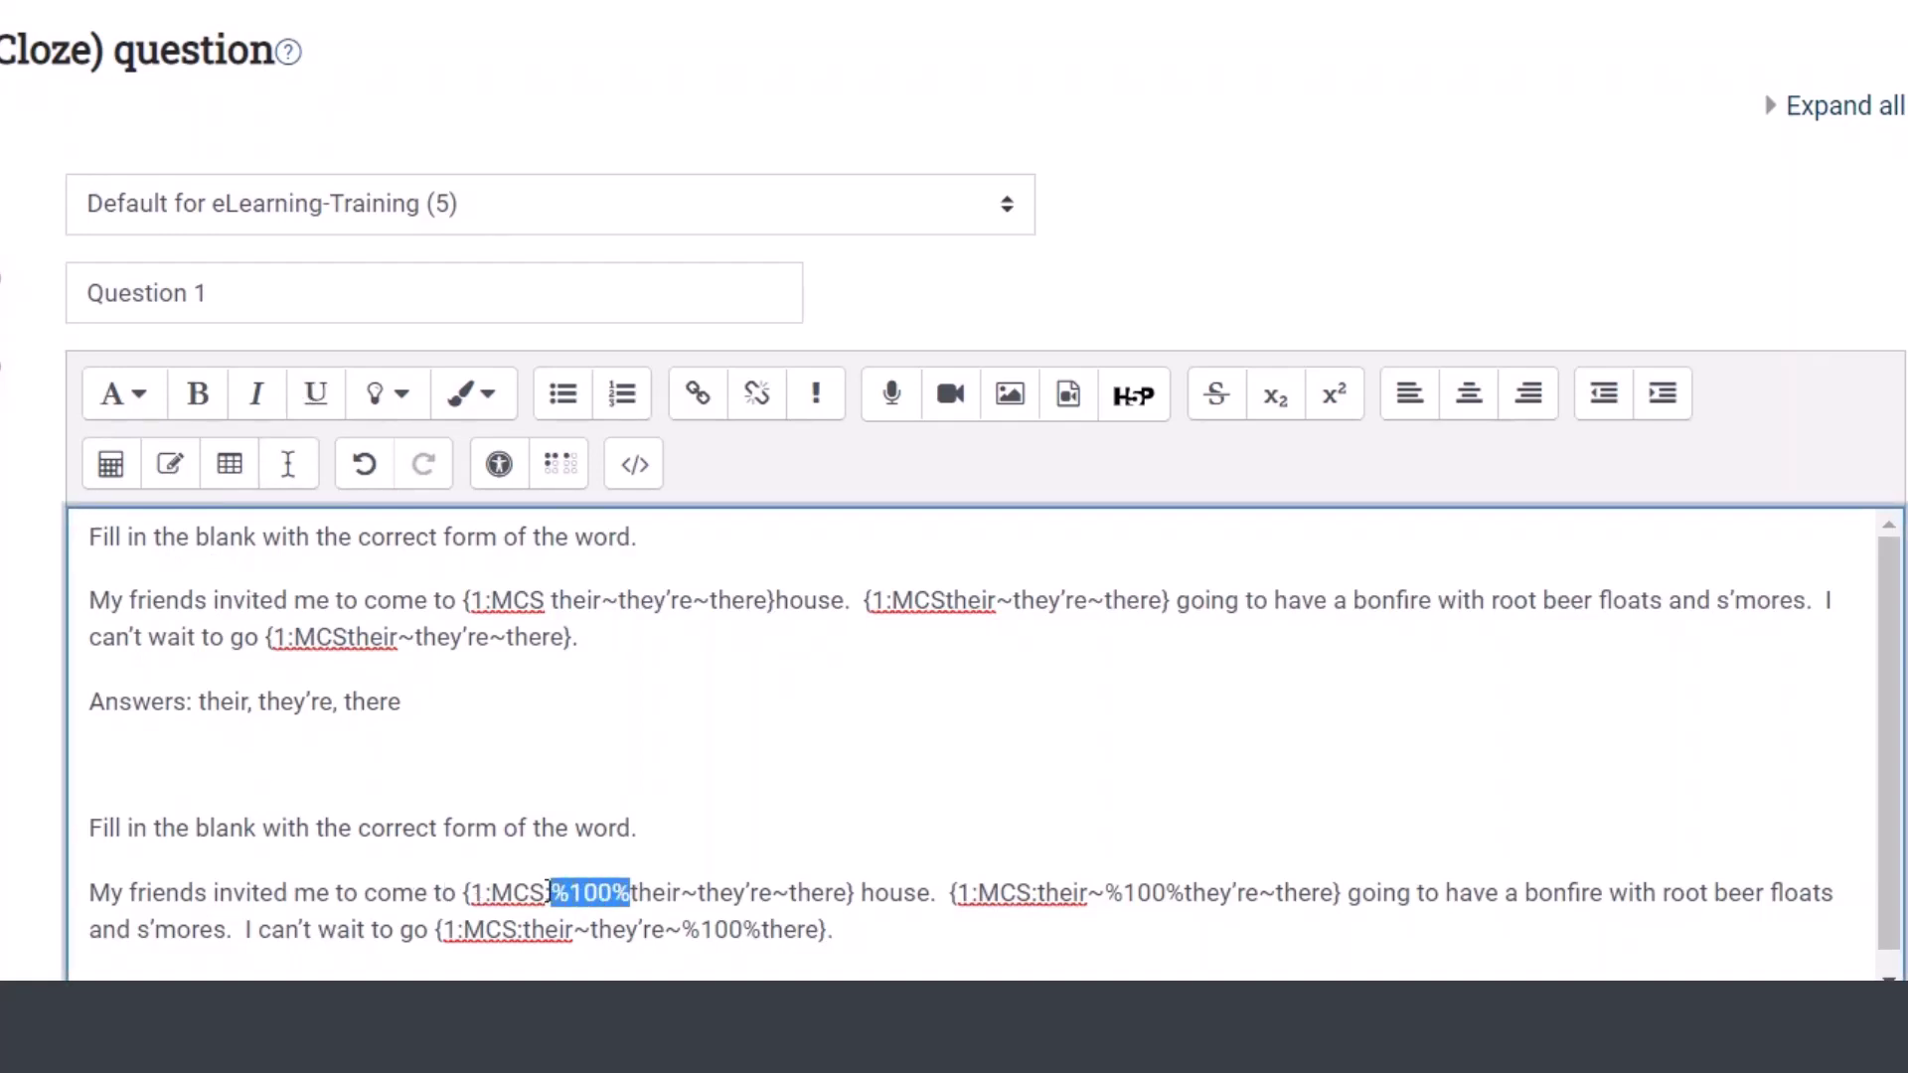
click(551, 601)
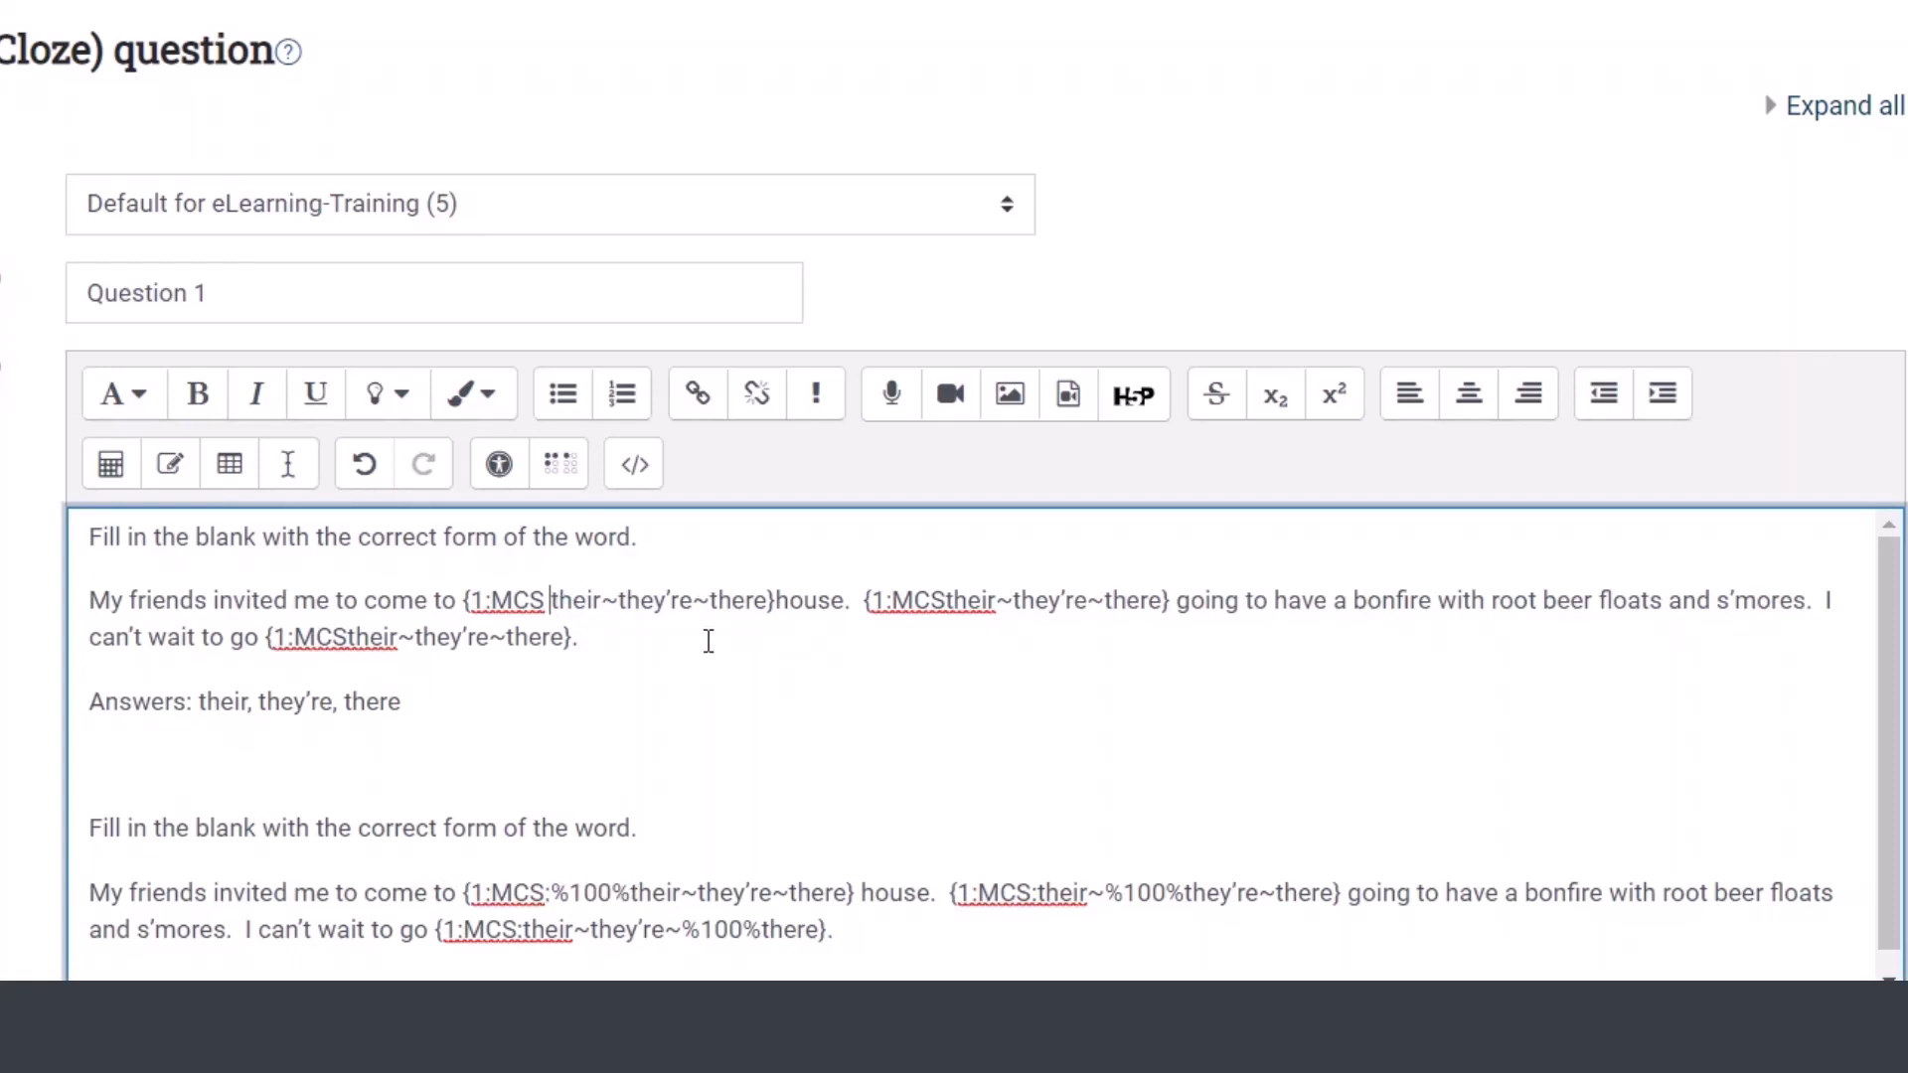
key(BackSpace)
key(ctrl+v)
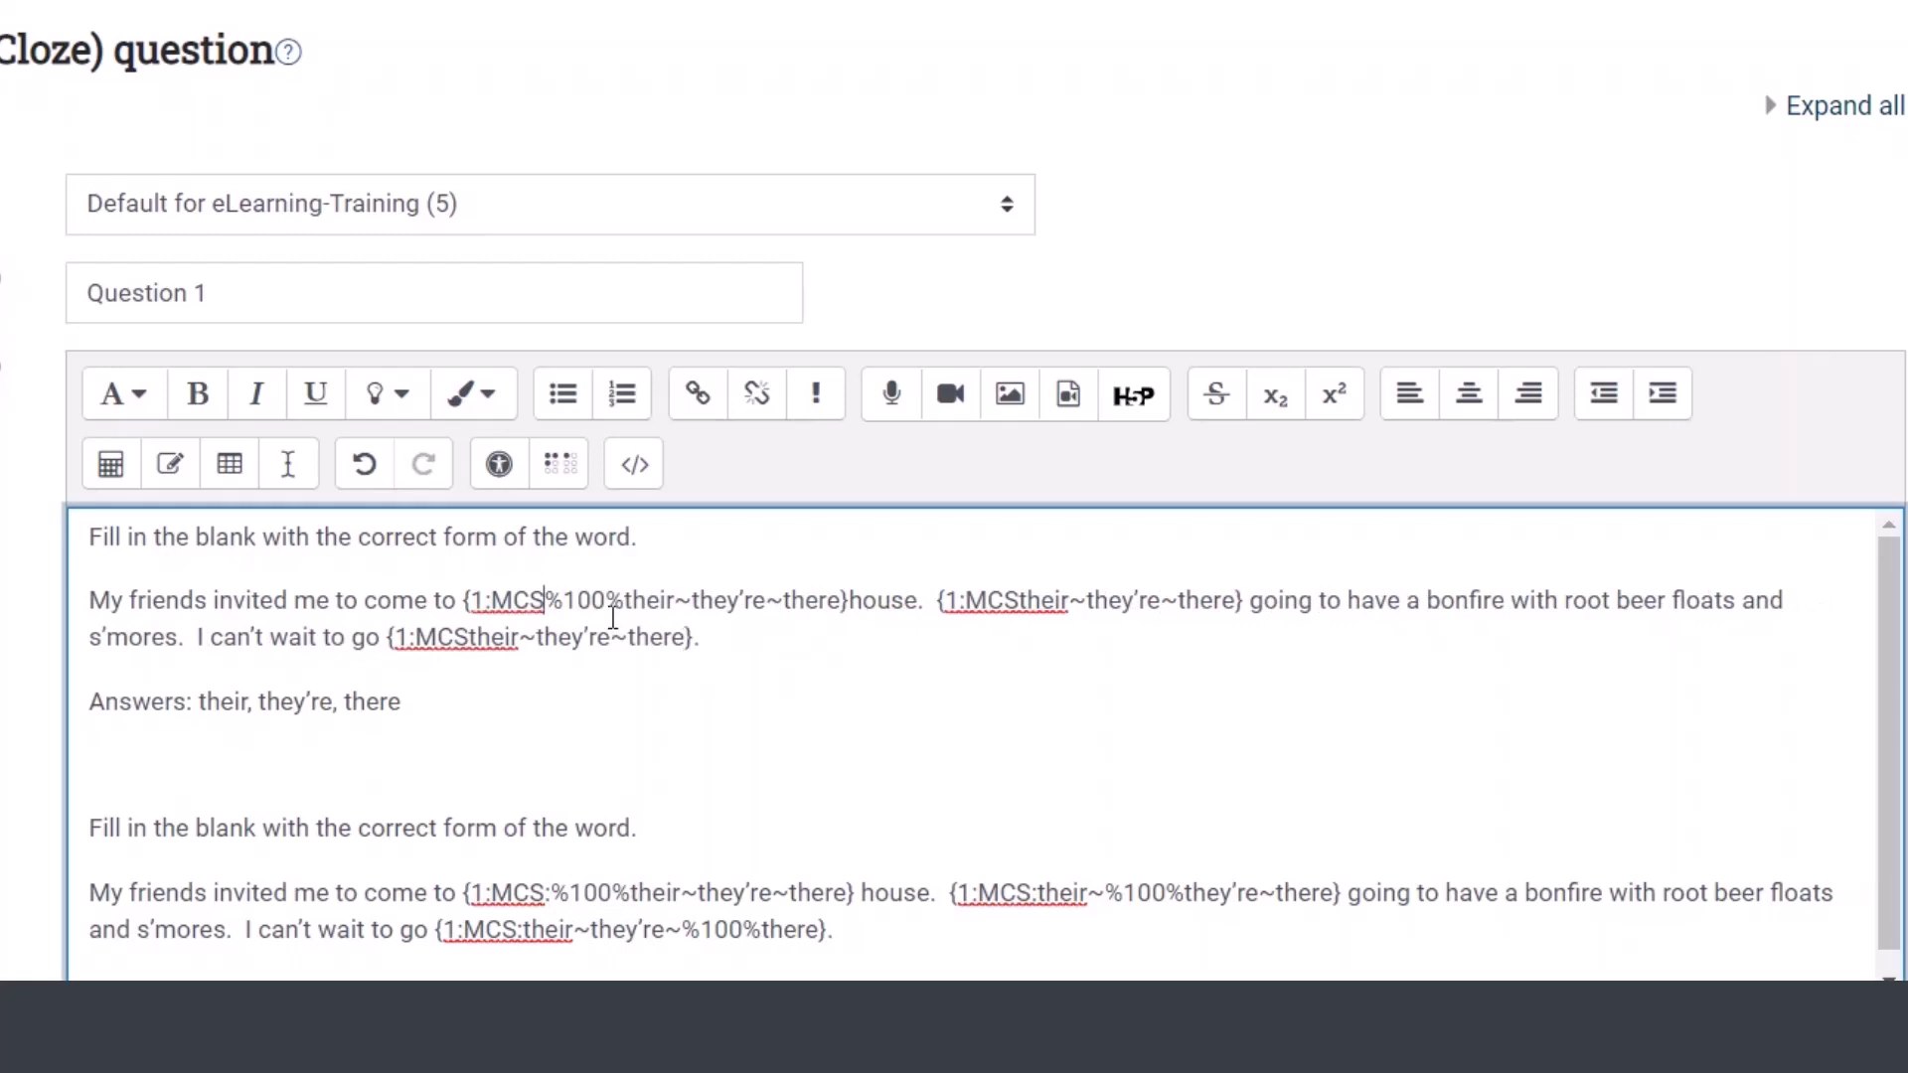
drag(665, 600, 674, 600)
click(676, 600)
double_click(659, 600)
Step: Add a ~ separator and mark they’re with %100% in the second blank
click(1024, 600)
text(~)
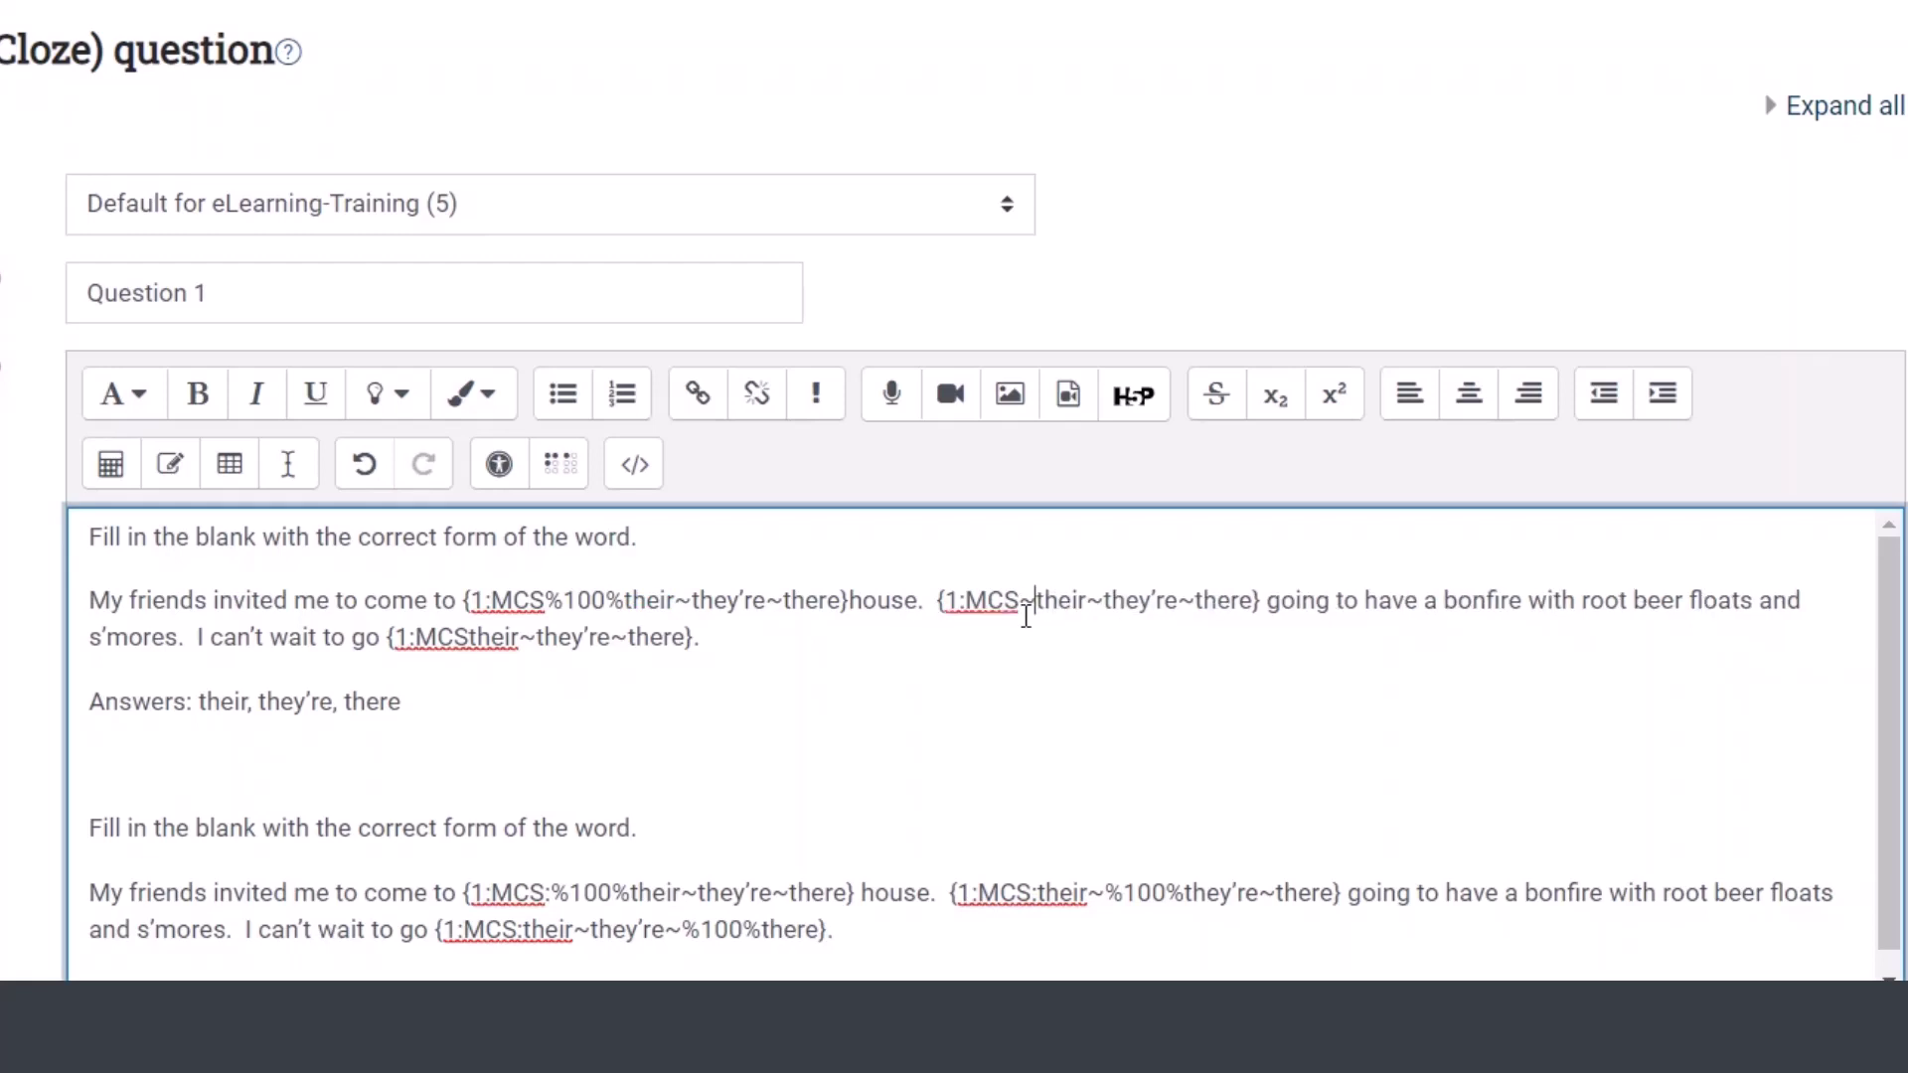
double_click(1101, 600)
click(1093, 602)
drag(1086, 602, 1104, 604)
text(%100%)
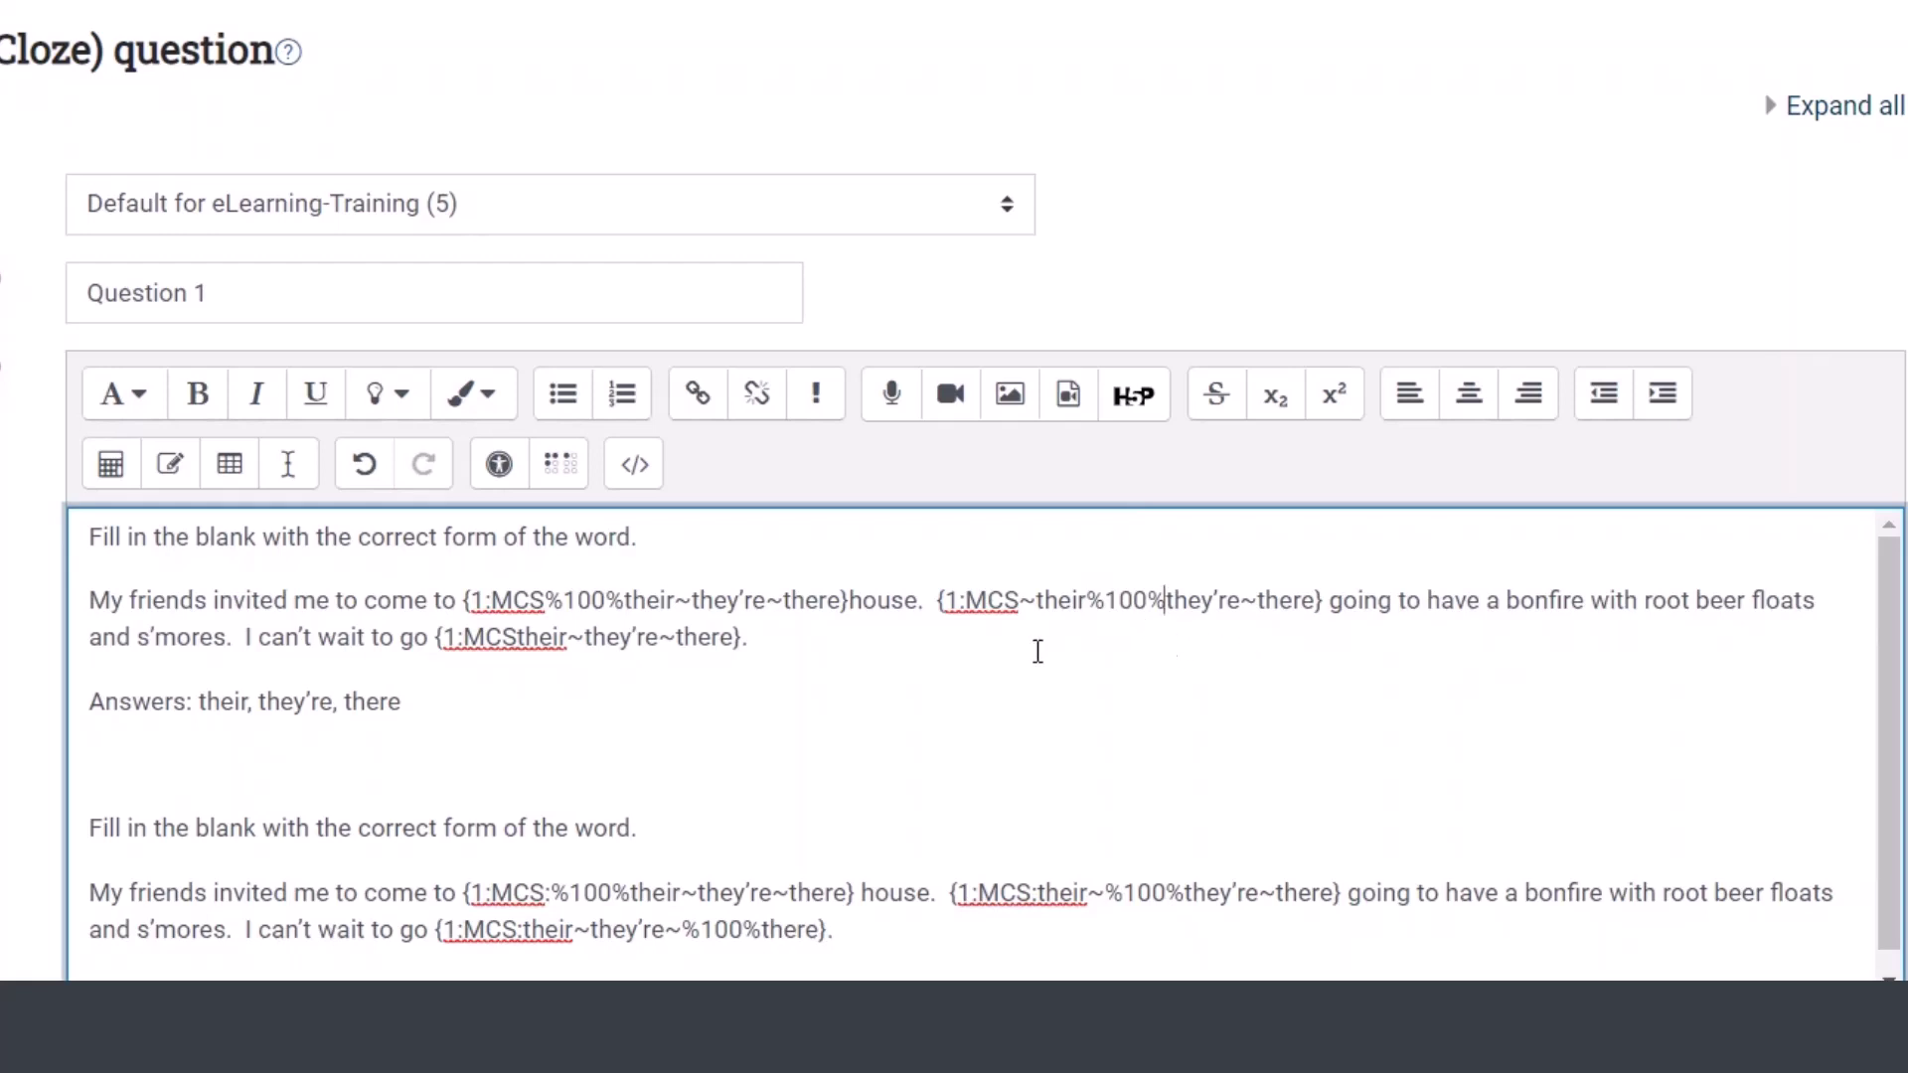
Step: Add a ~ separator in the third blank and select the tilde before there
click(523, 656)
text(~)
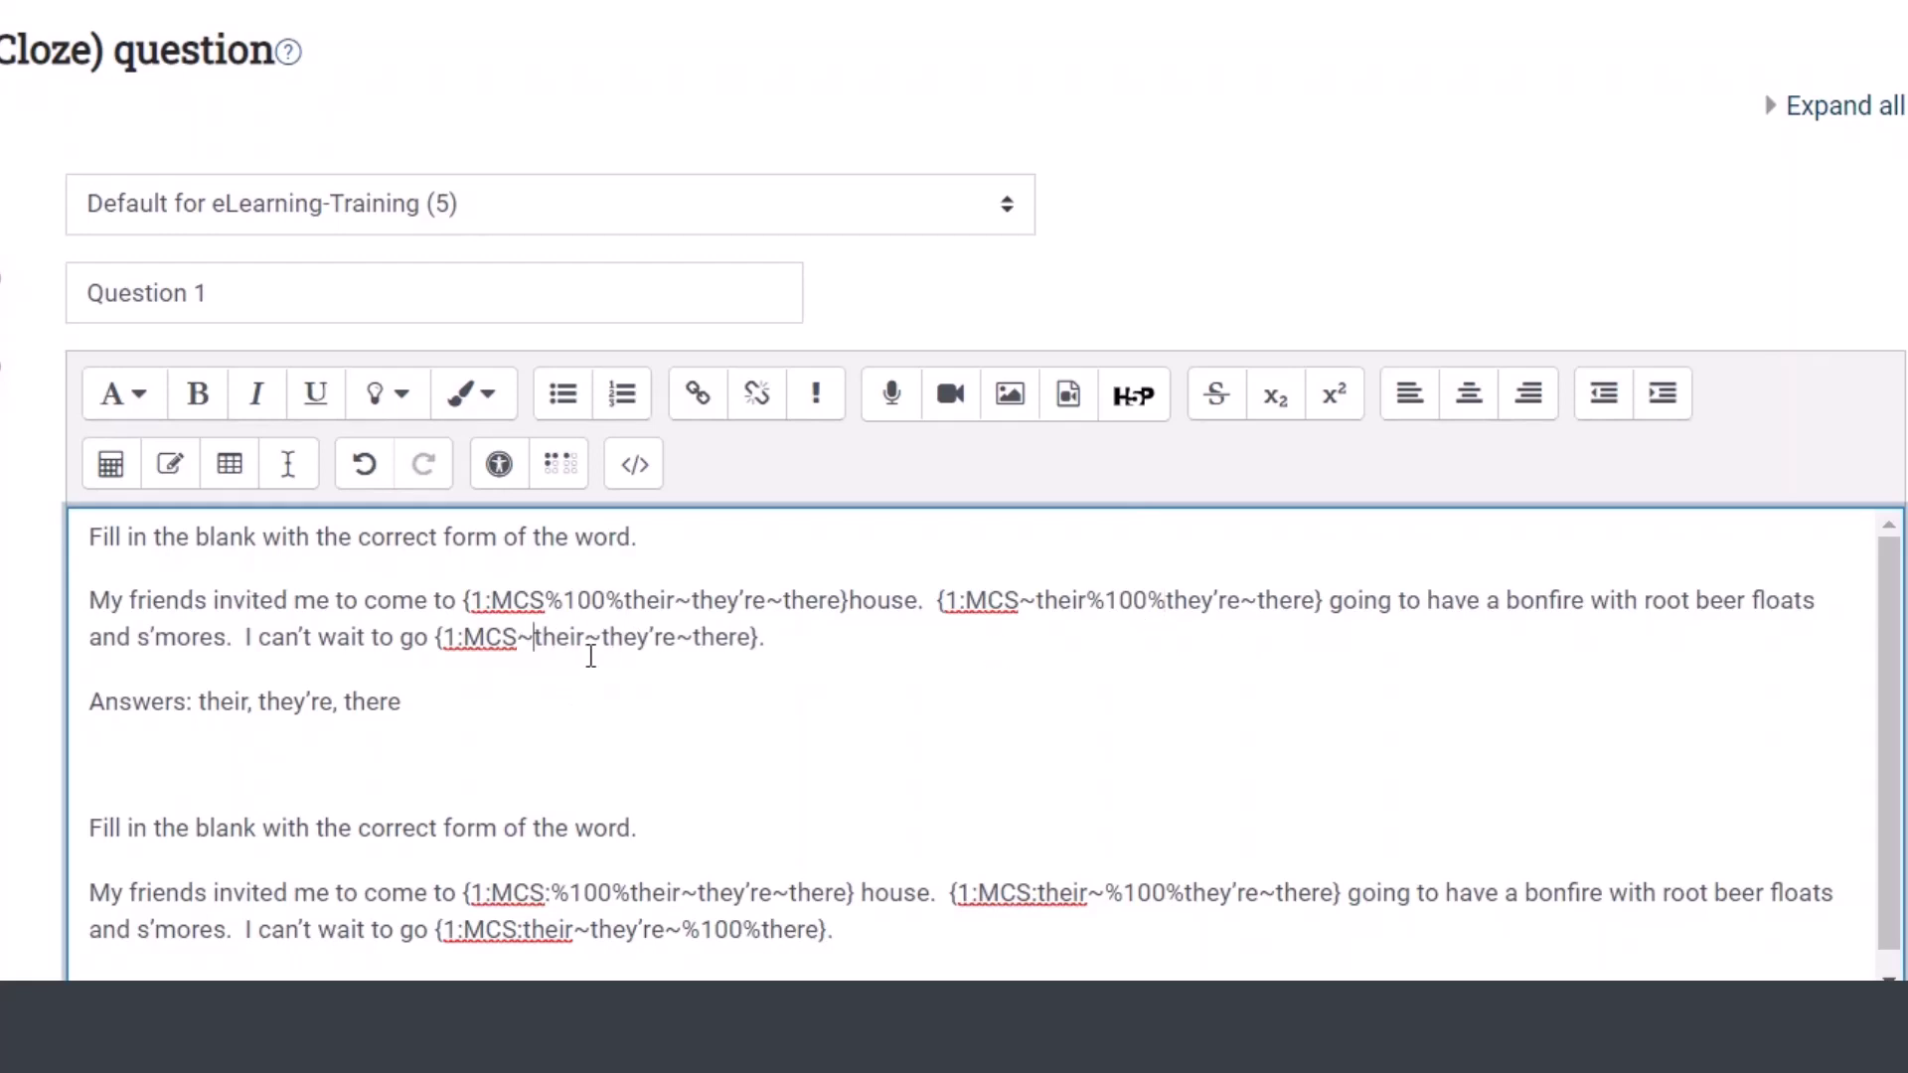
drag(584, 646, 522, 648)
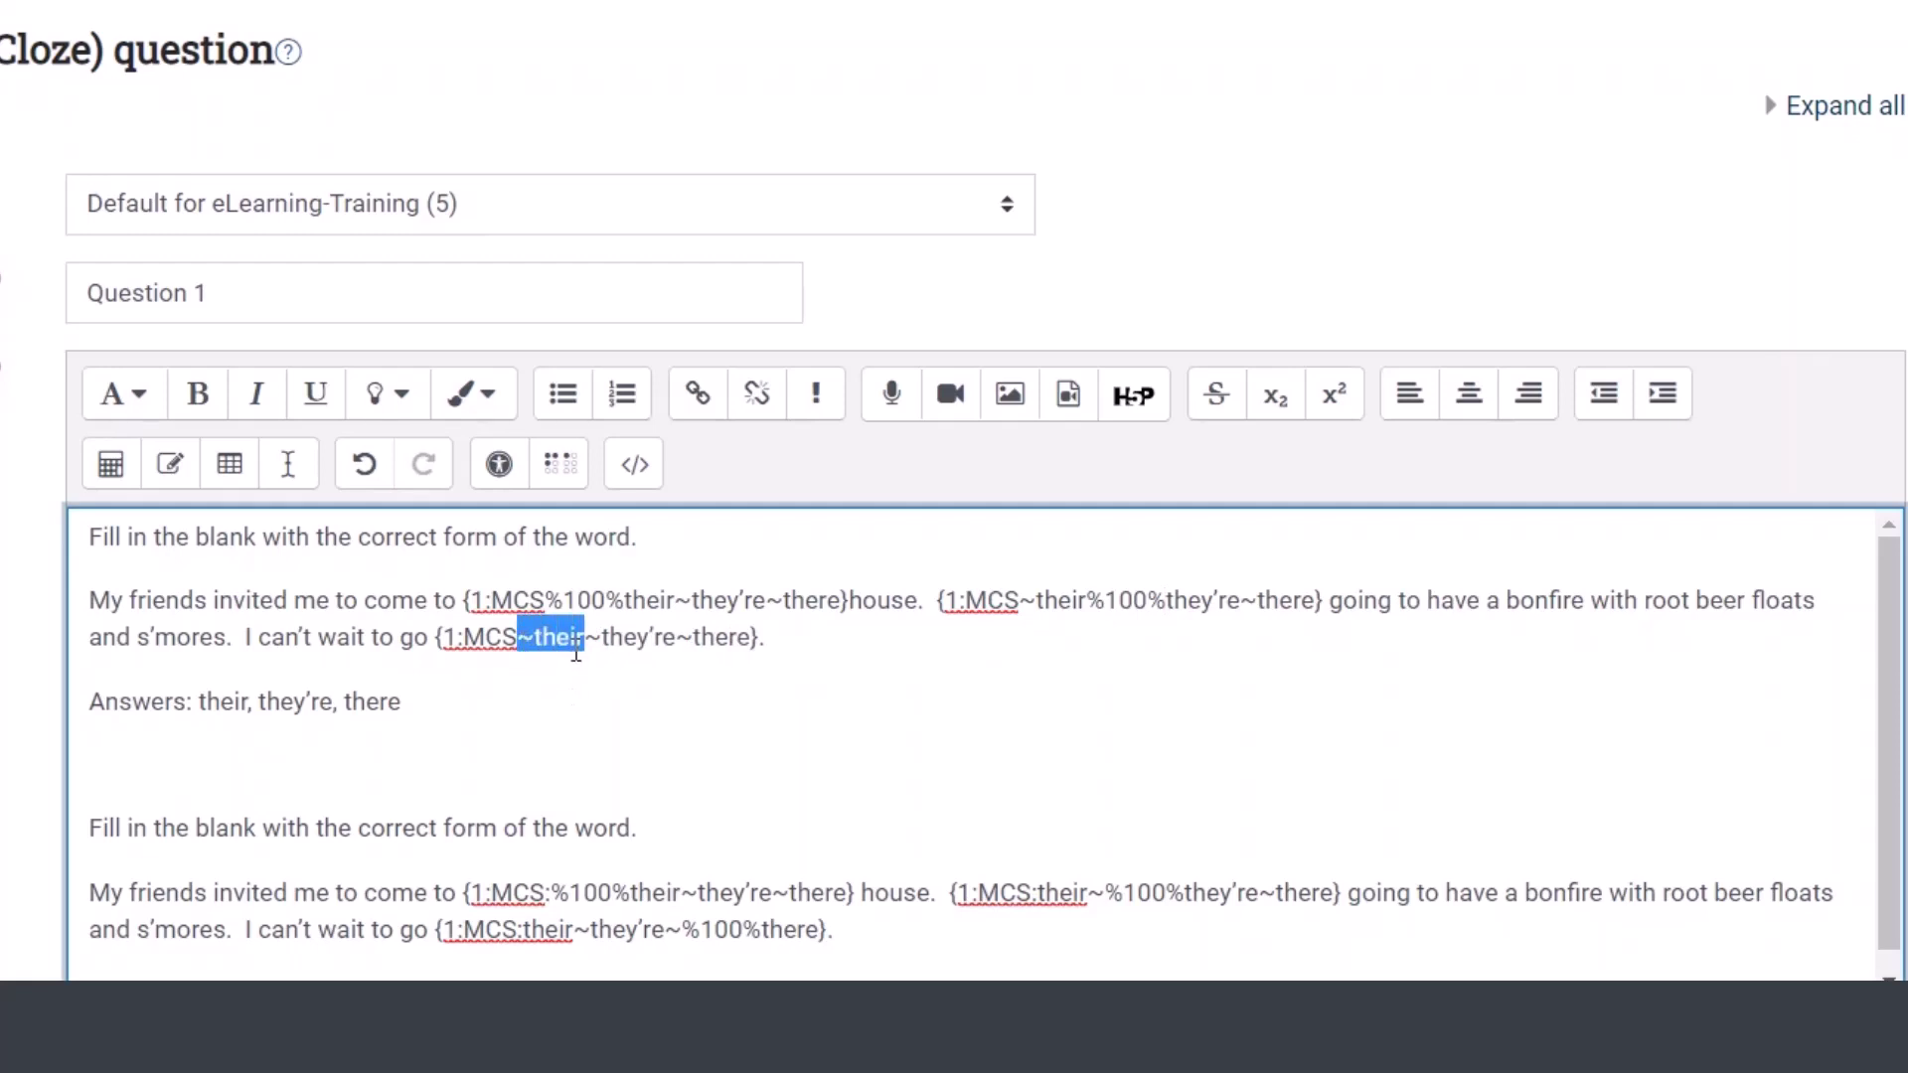
click(693, 639)
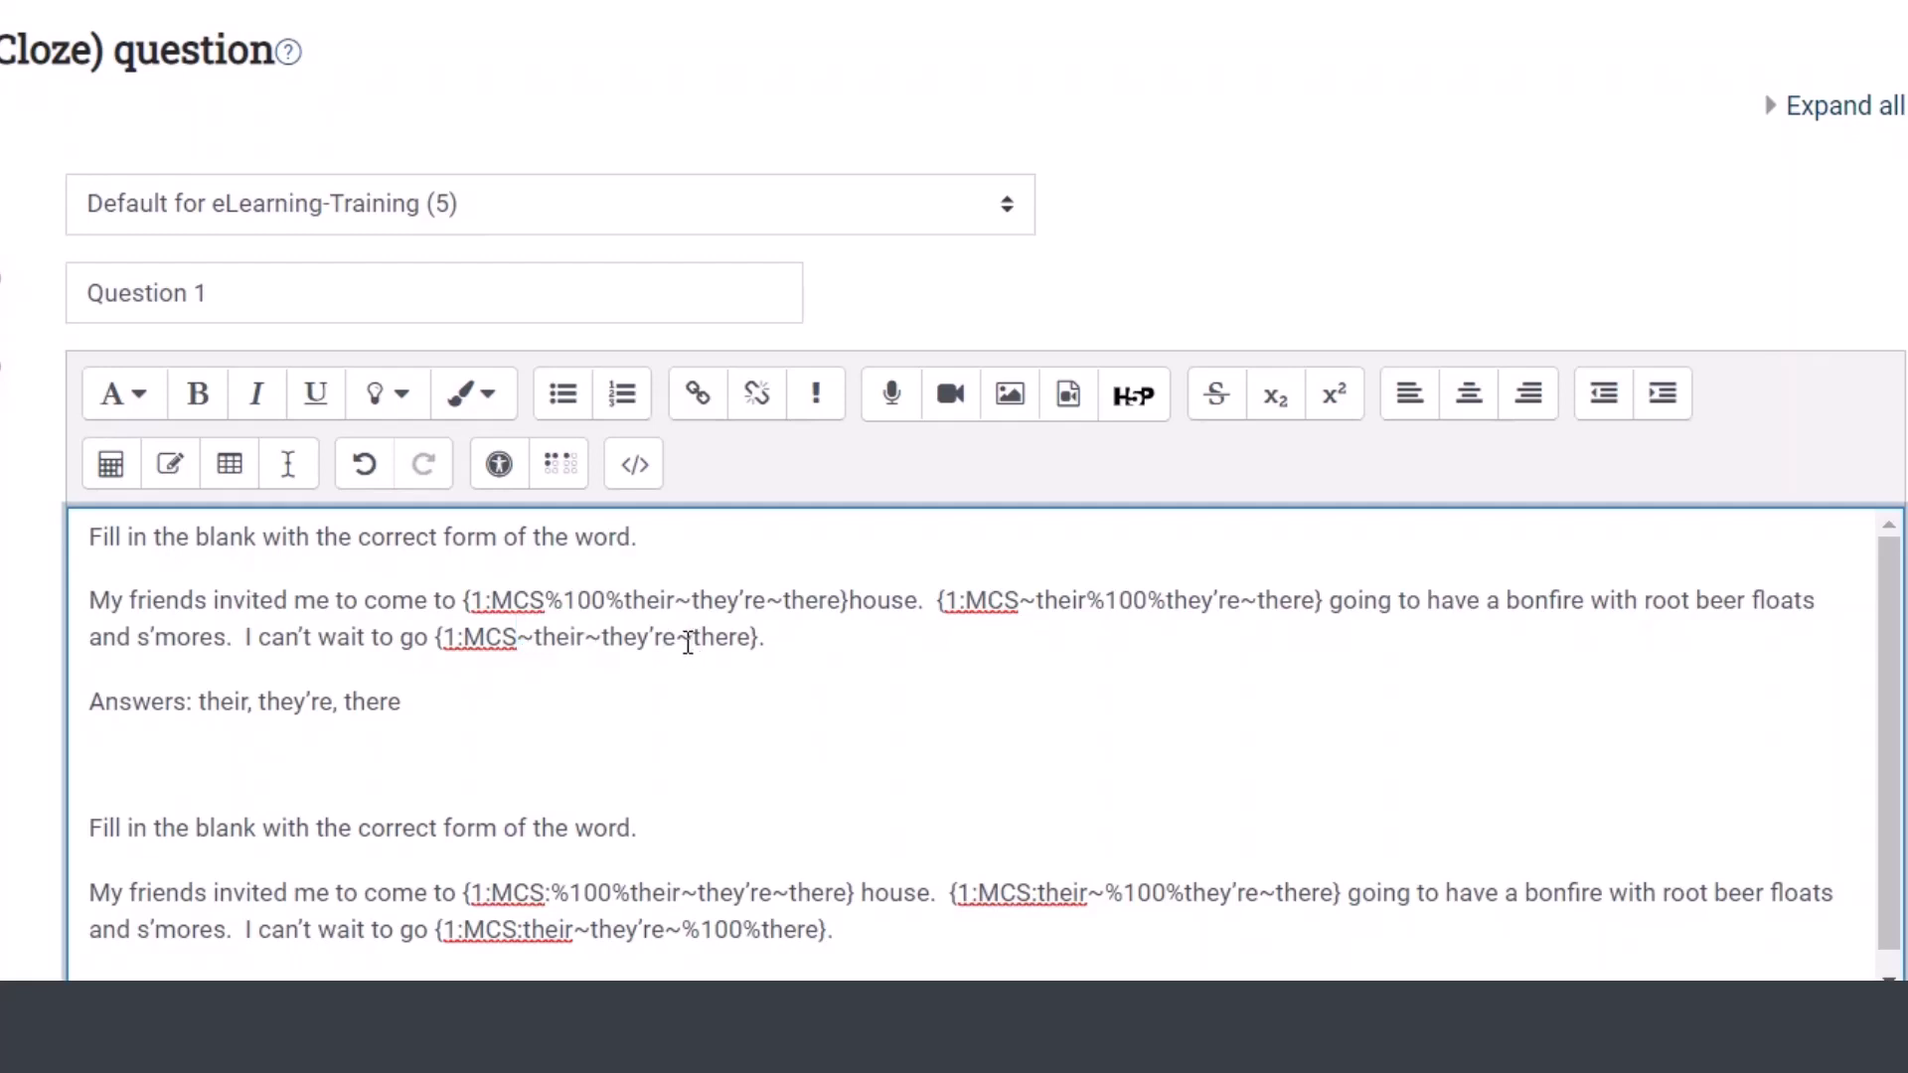
double_click(688, 641)
drag(692, 641, 684, 647)
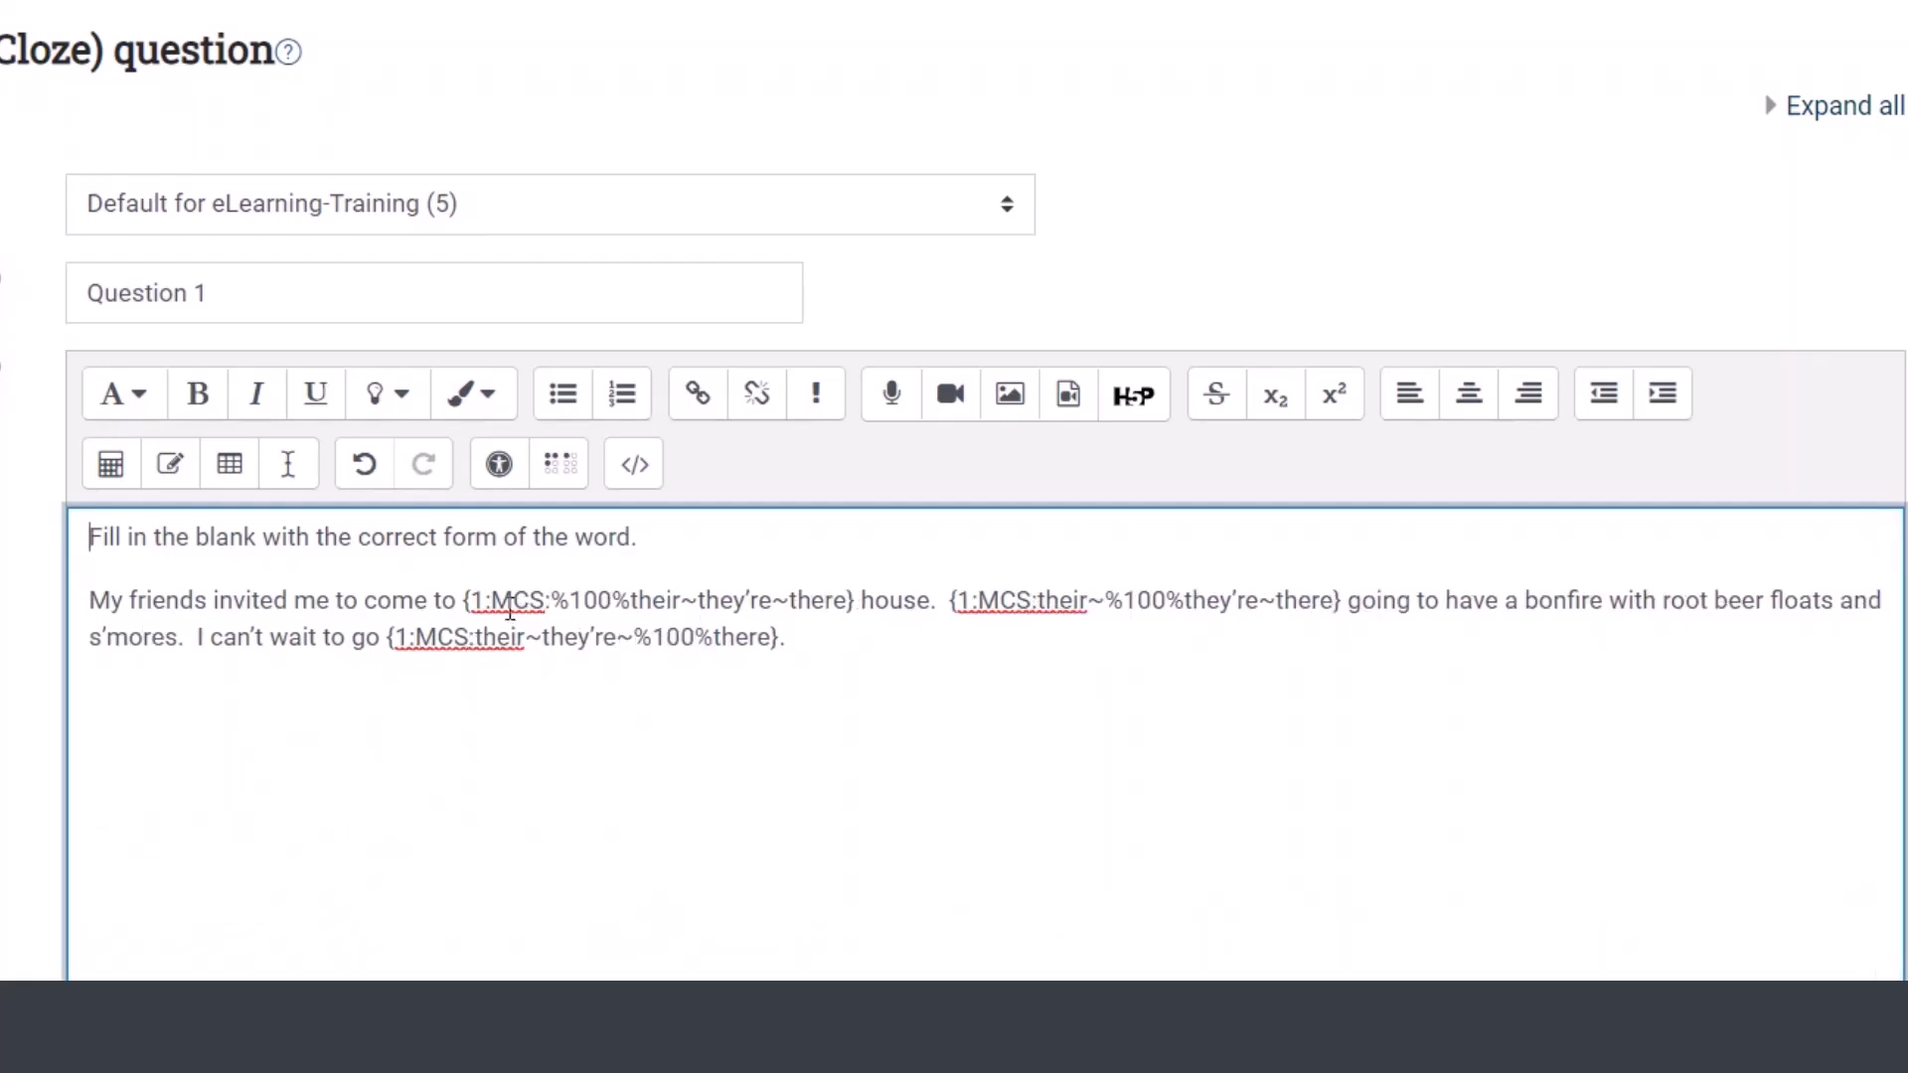
click(485, 606)
drag(682, 606, 473, 608)
click(485, 608)
double_click(479, 608)
click(502, 608)
double_click(519, 601)
click(562, 601)
drag(629, 602, 553, 602)
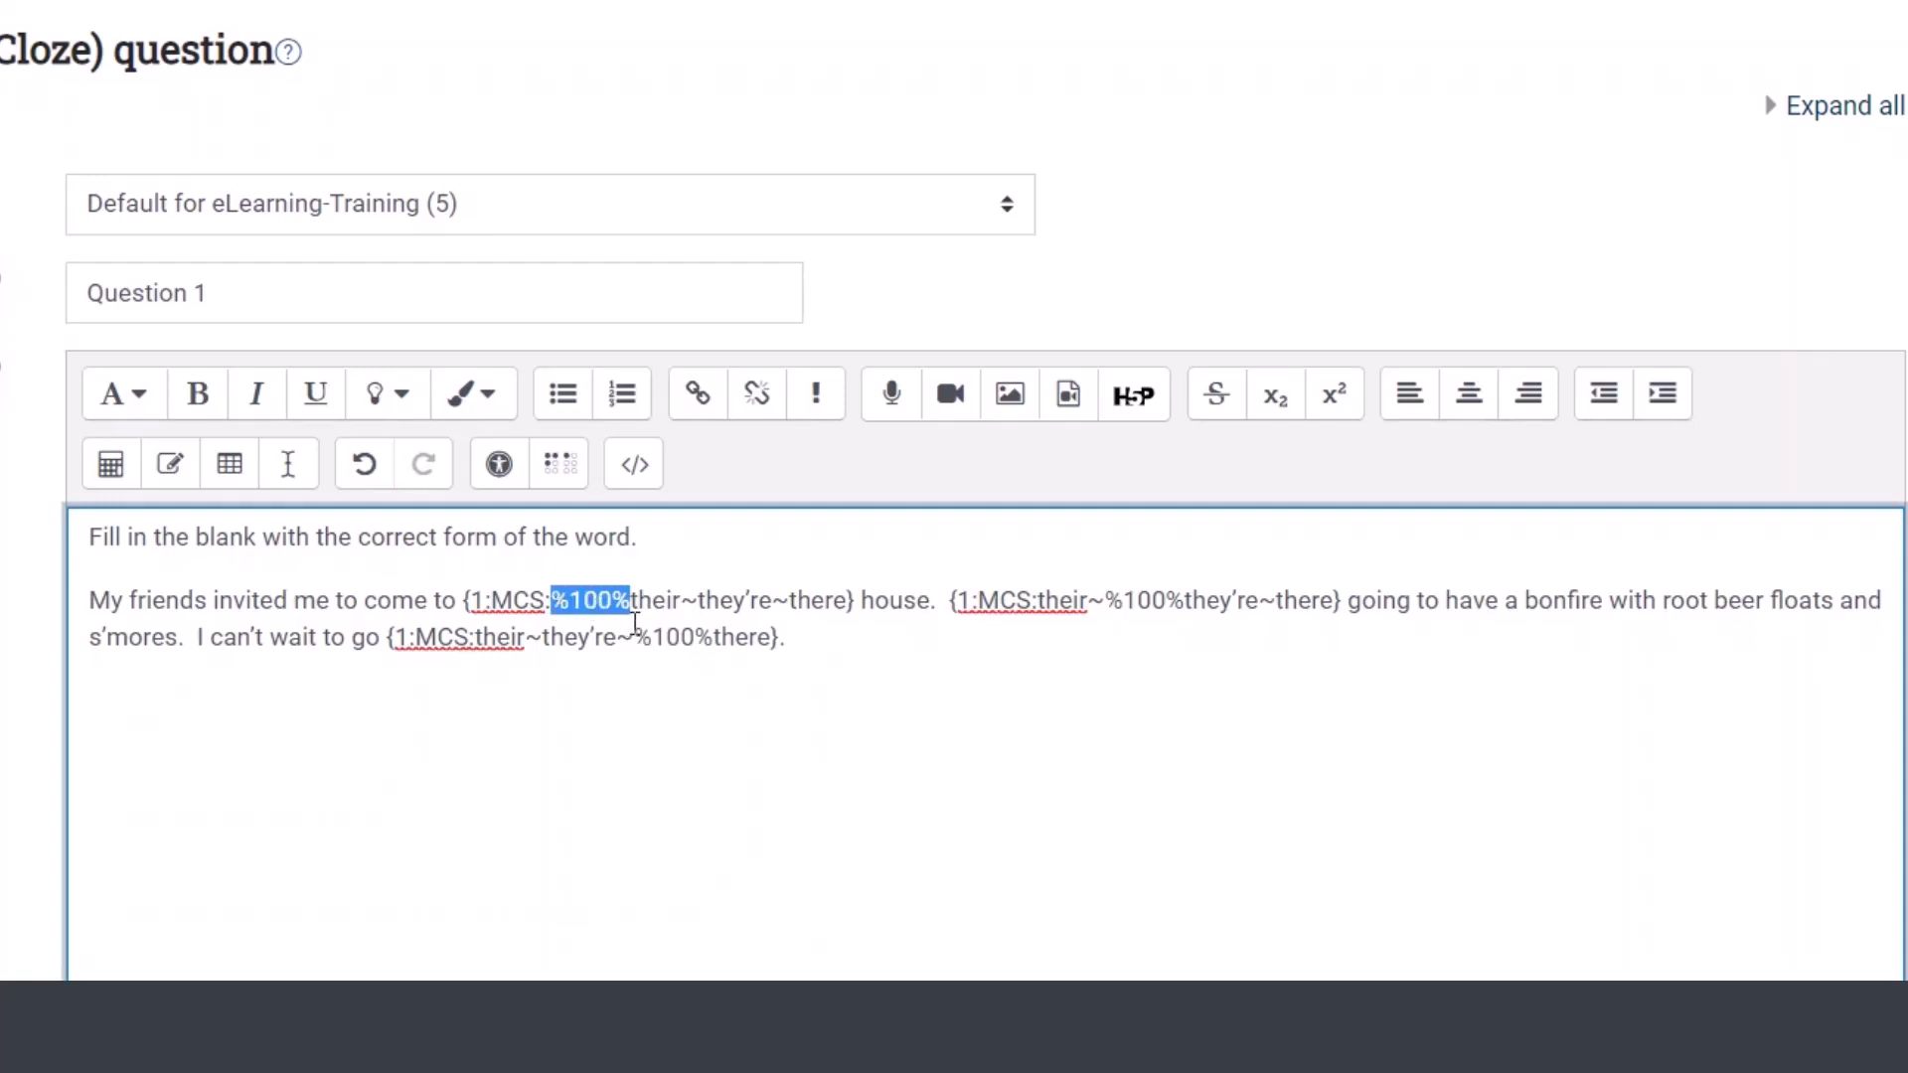
triple_click(671, 601)
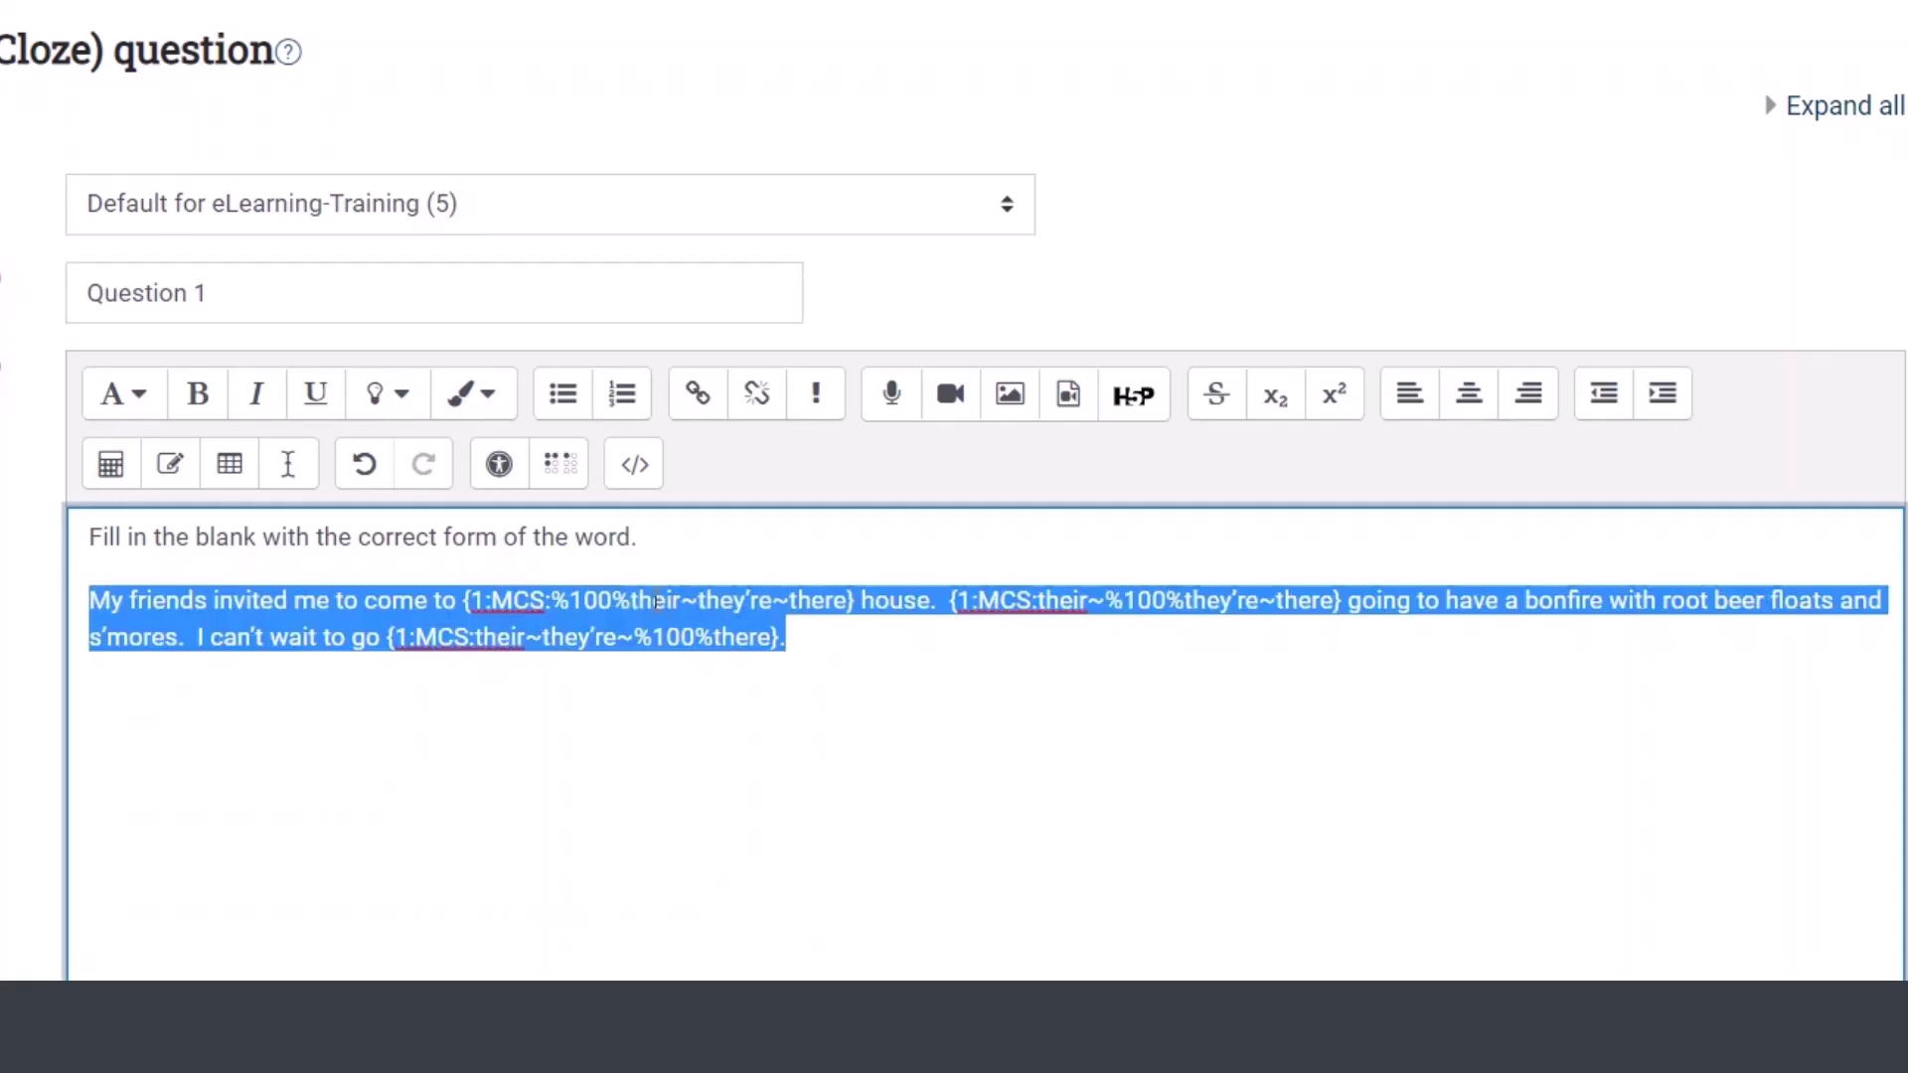
double_click(668, 601)
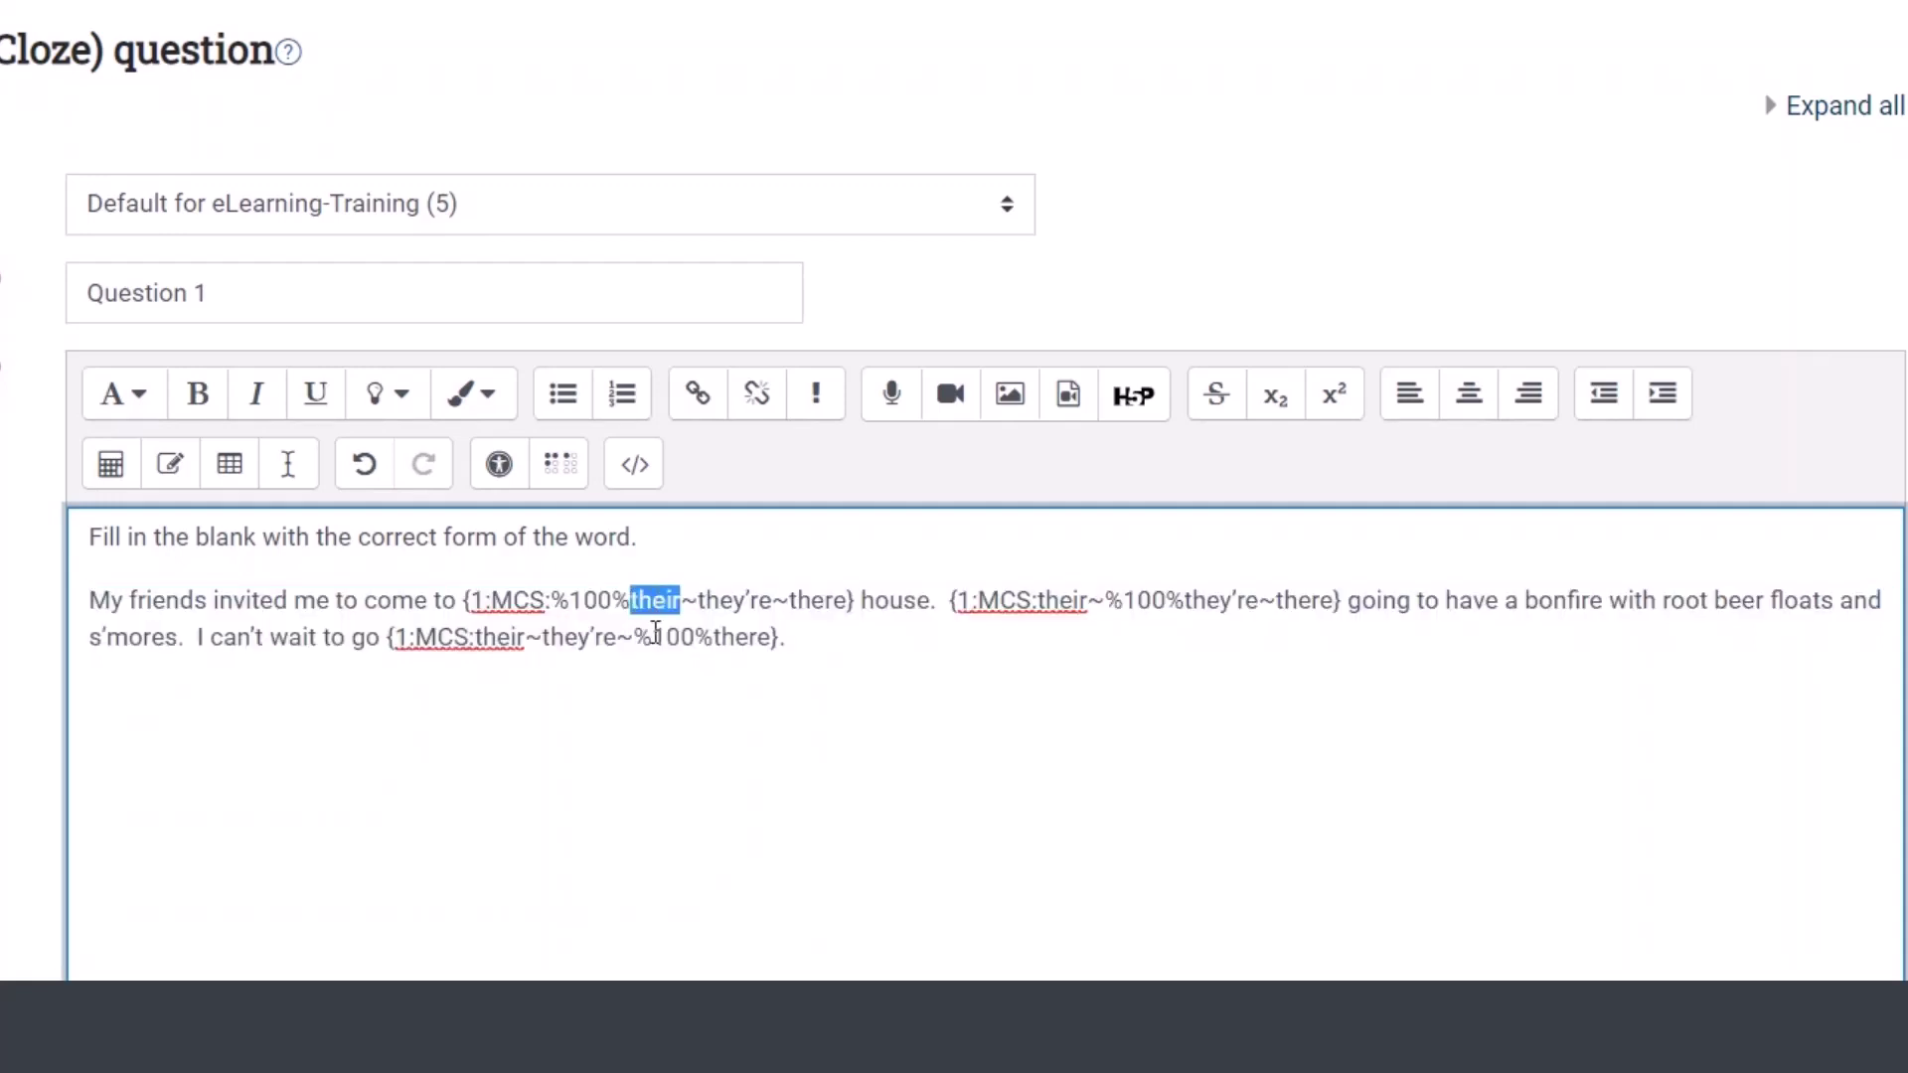
double_click(586, 601)
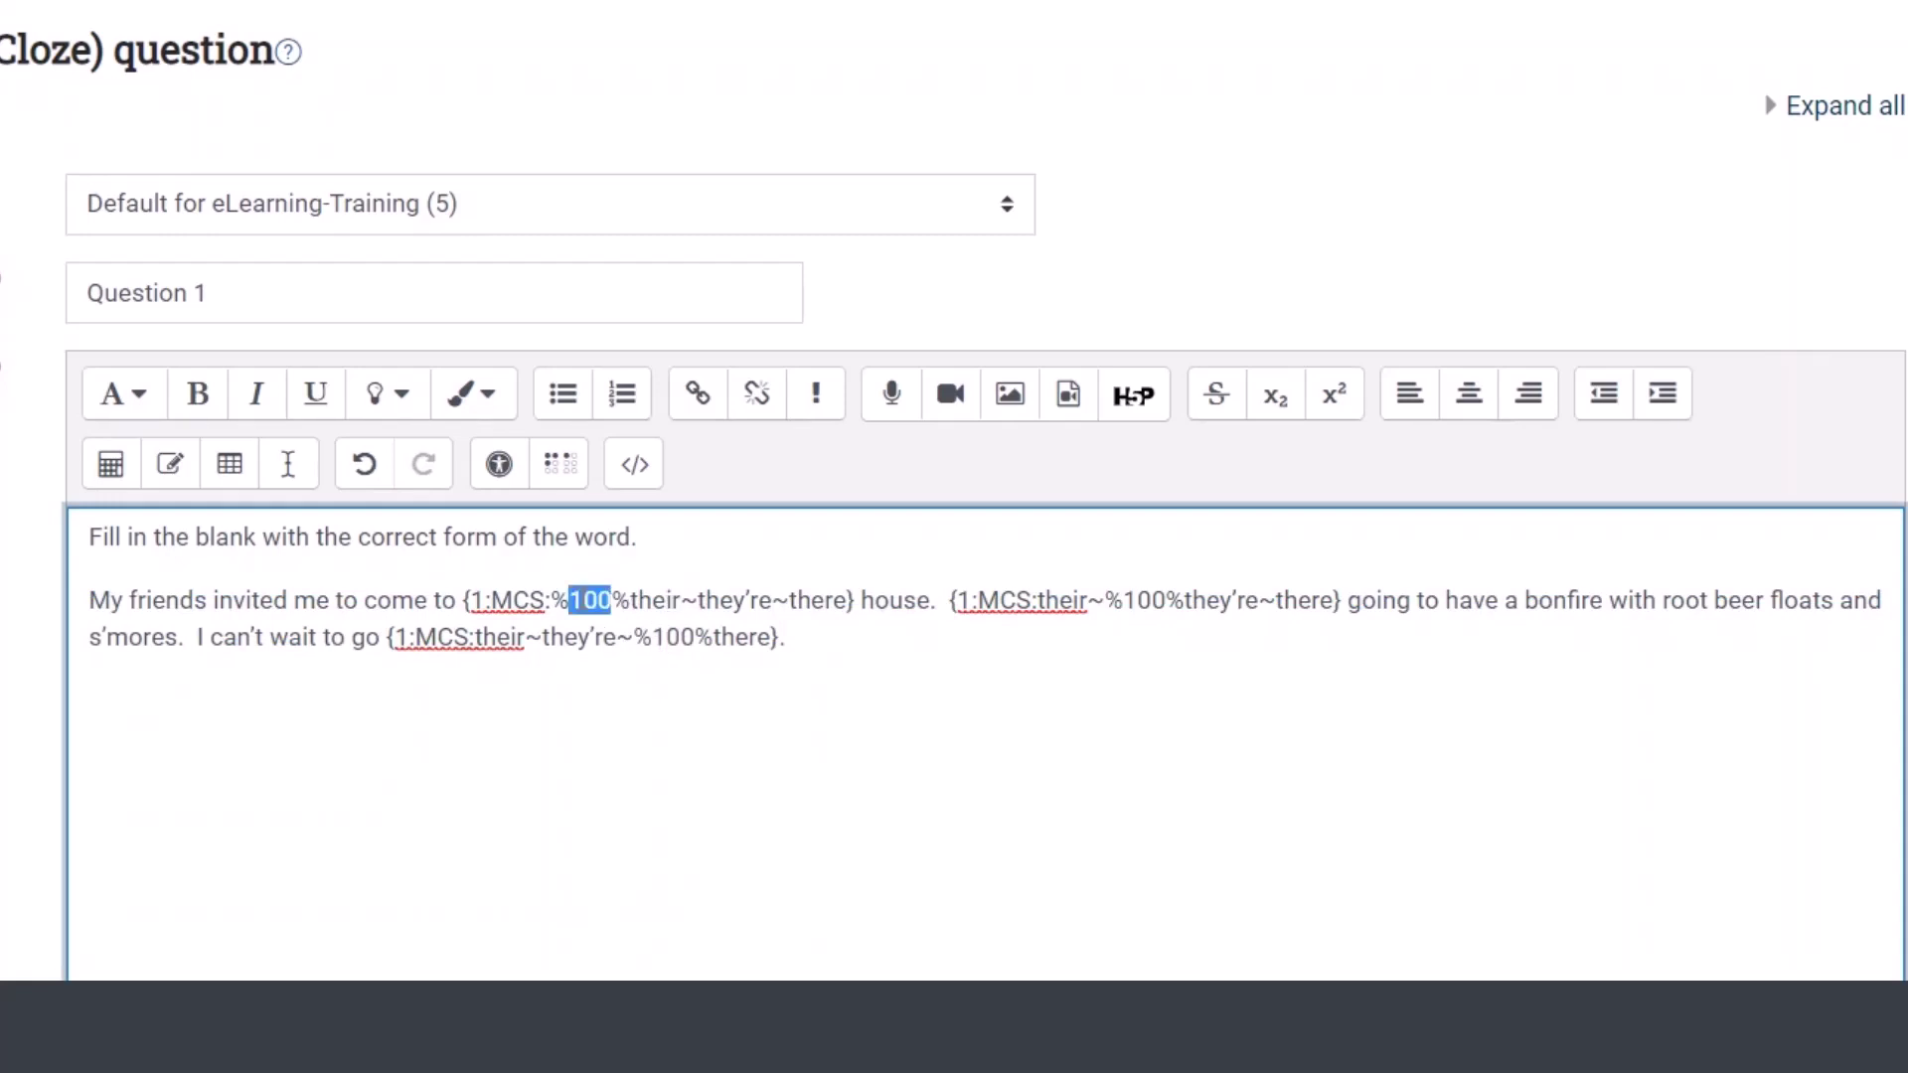
click(705, 601)
click(788, 601)
click(971, 615)
click(1090, 611)
drag(1186, 603, 1089, 603)
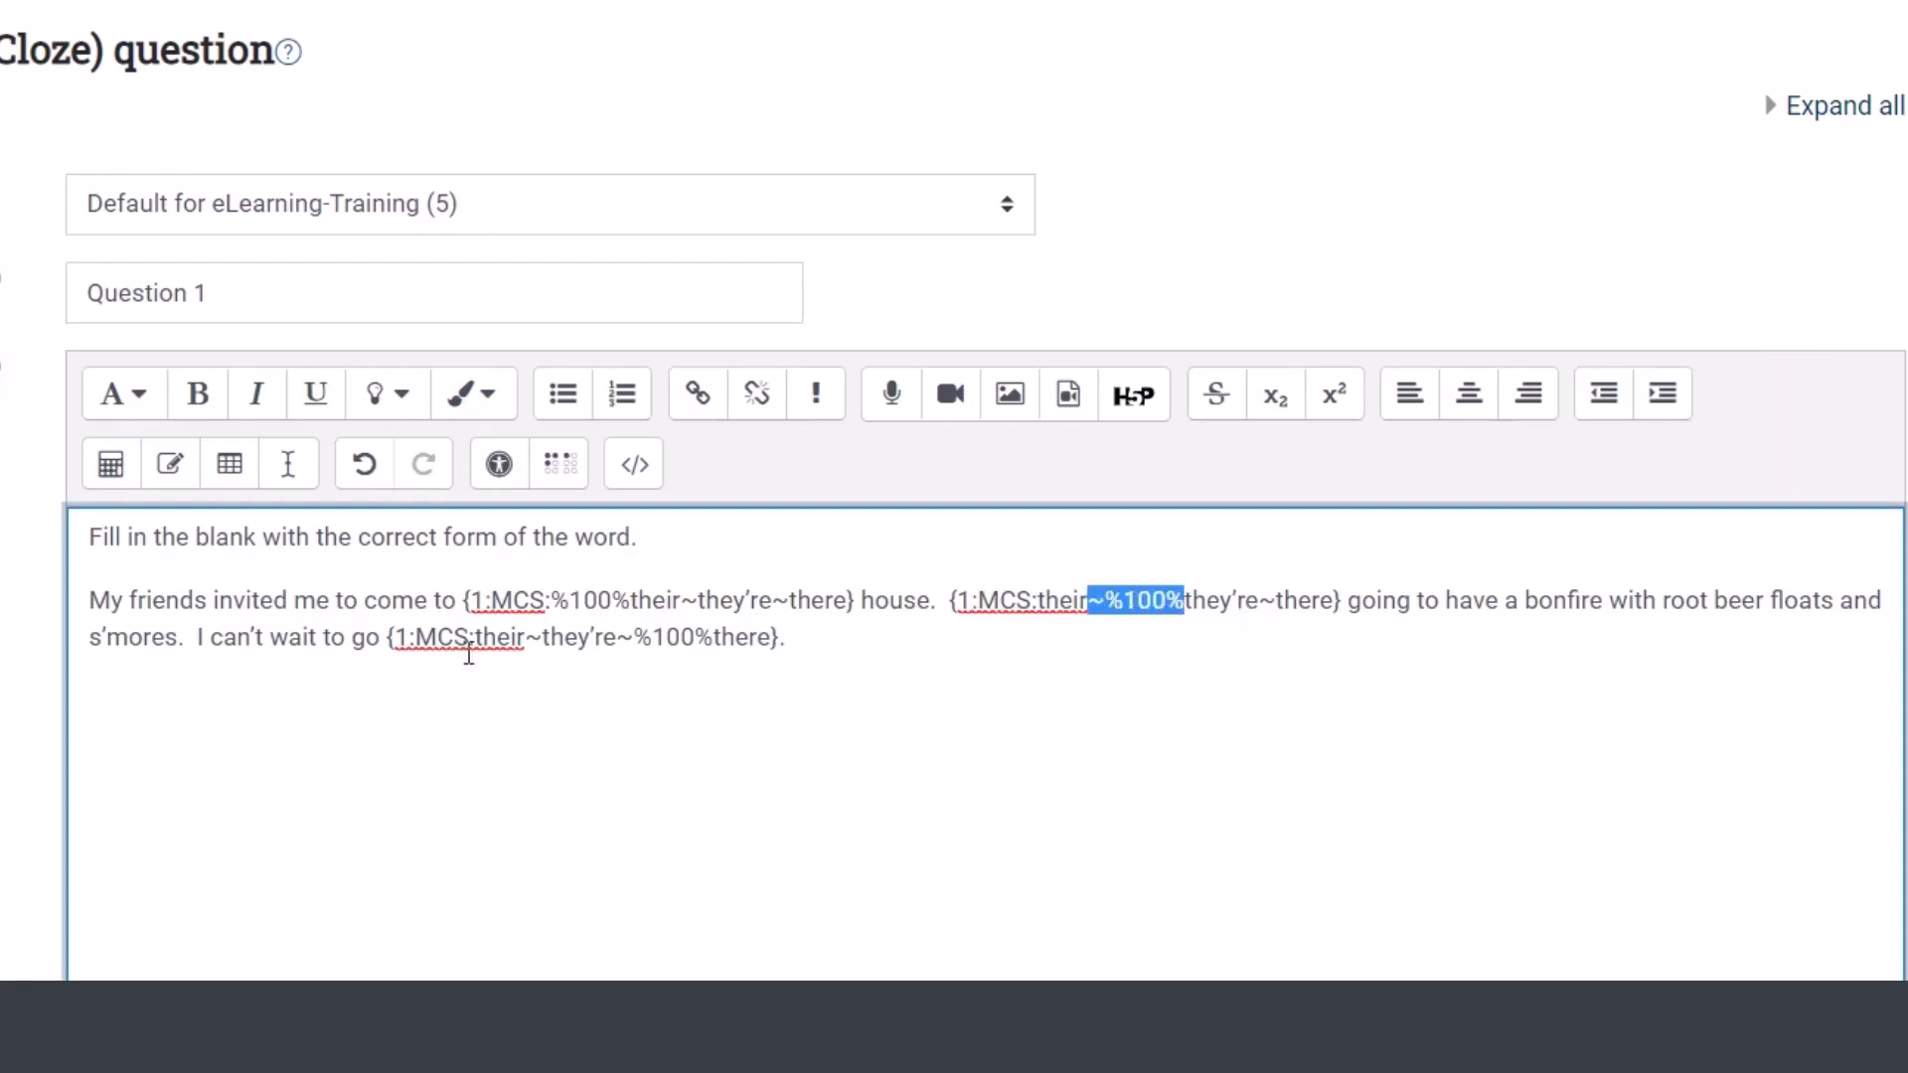
click(492, 646)
click(686, 646)
double_click(755, 641)
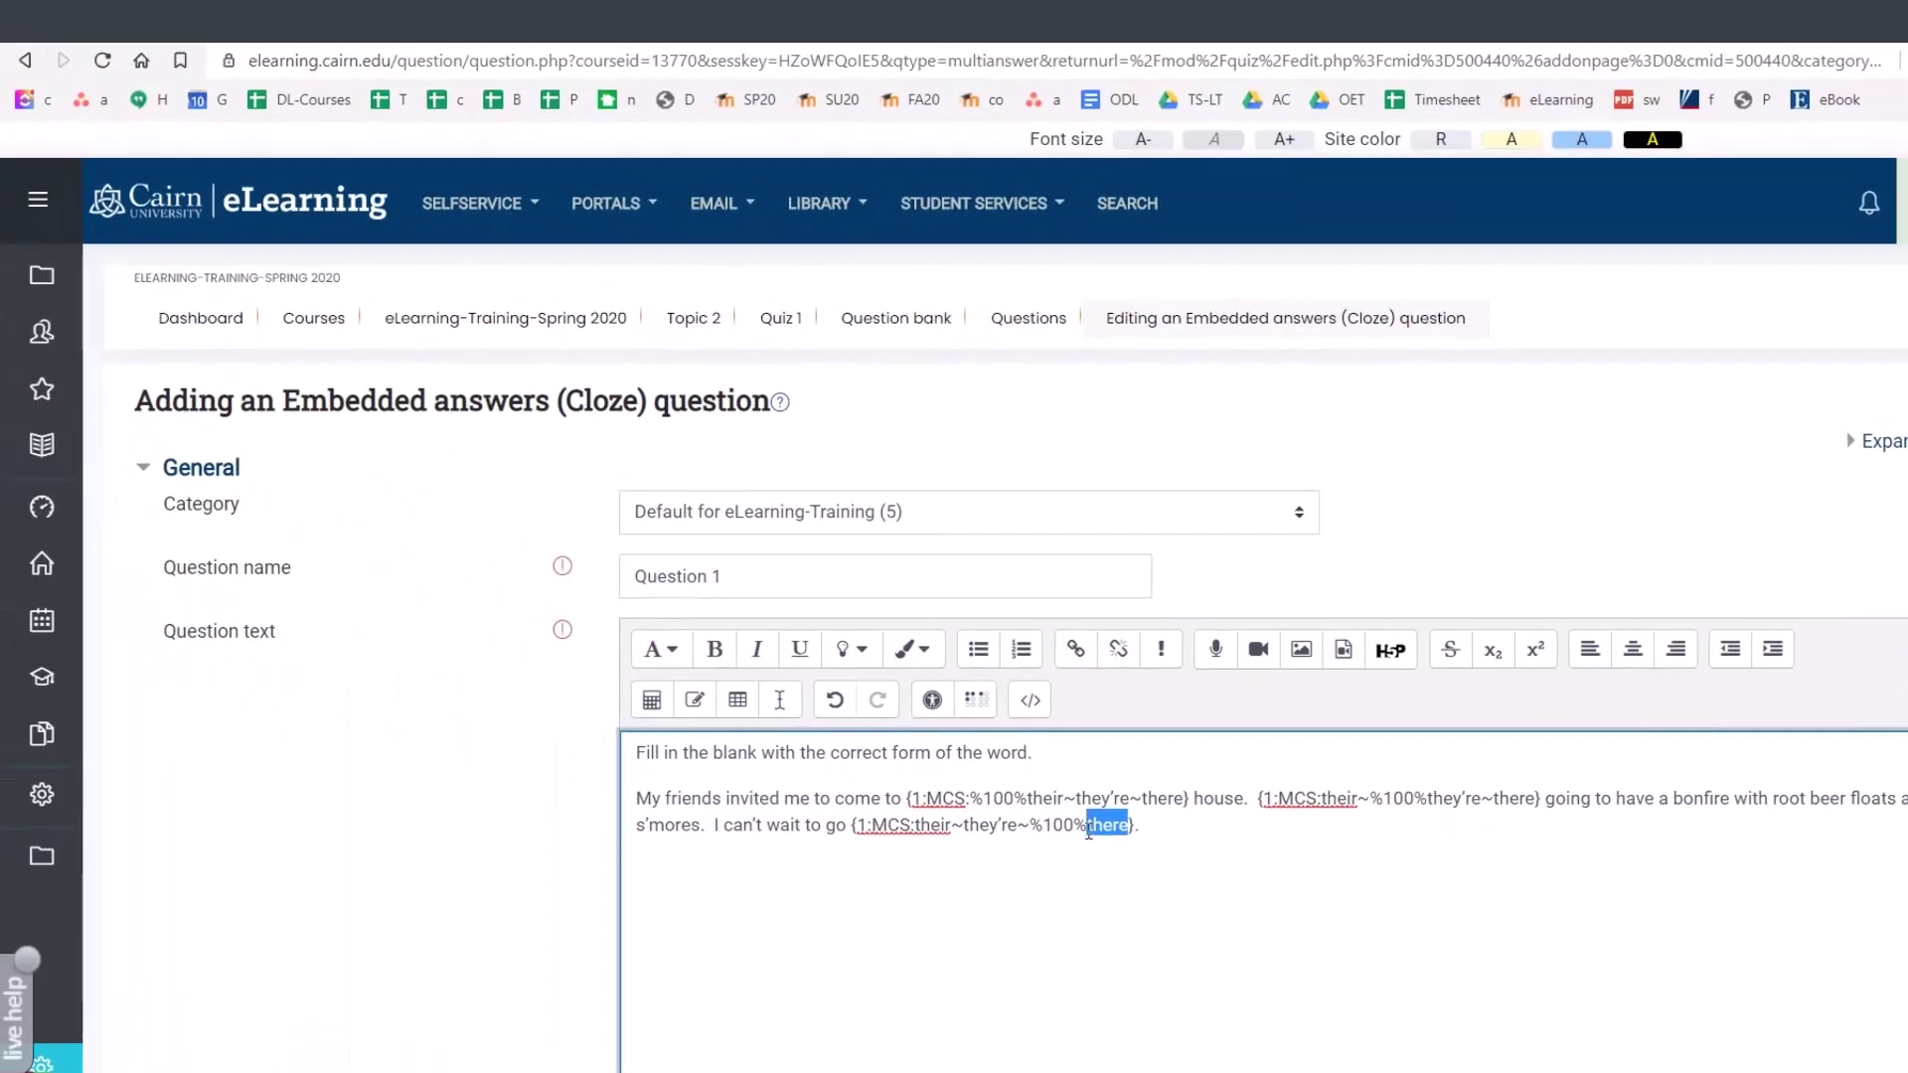
Step: Check that Moodle decodes the text into three multiple-choice blanks, expanding the first blank's details
scroll(1037, 803, down, 2)
click(752, 596)
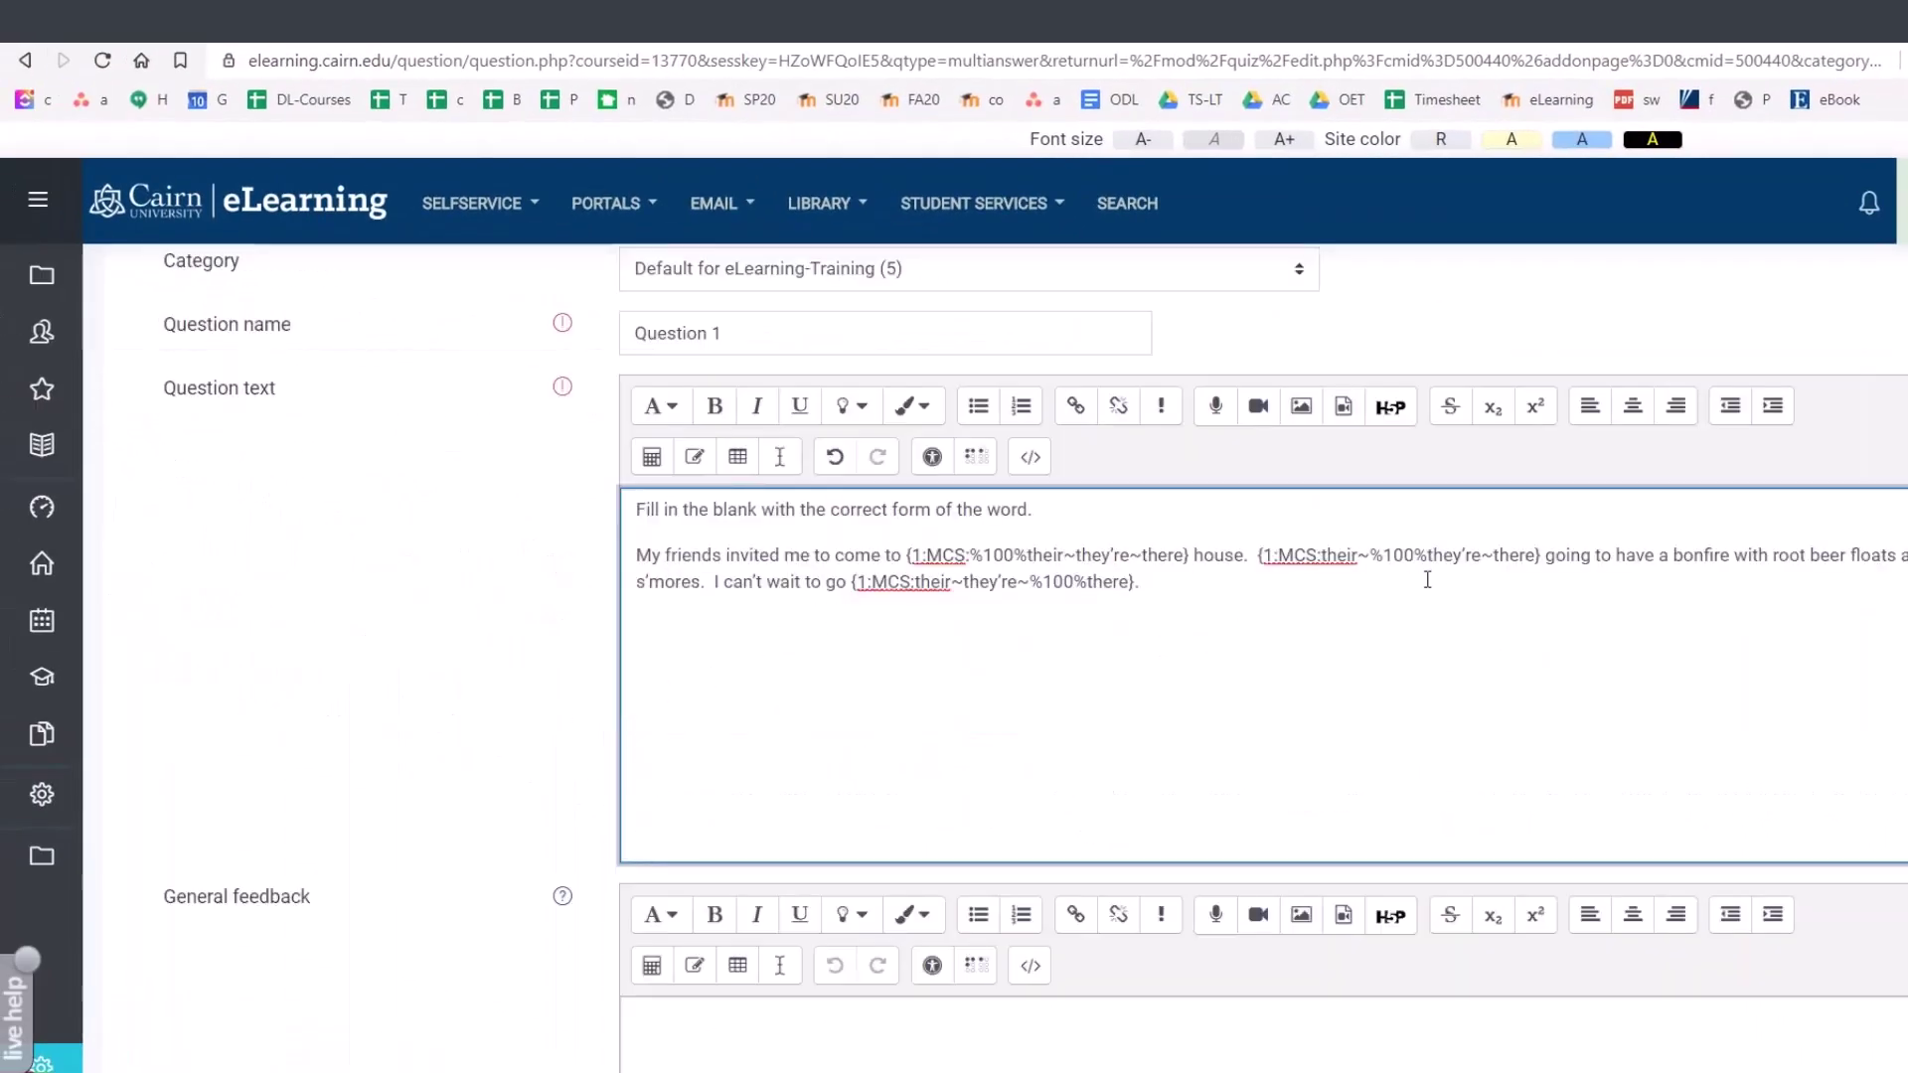
drag(1168, 606, 636, 544)
click(477, 660)
scroll(486, 737, down, 2)
scroll(486, 736, down, 4)
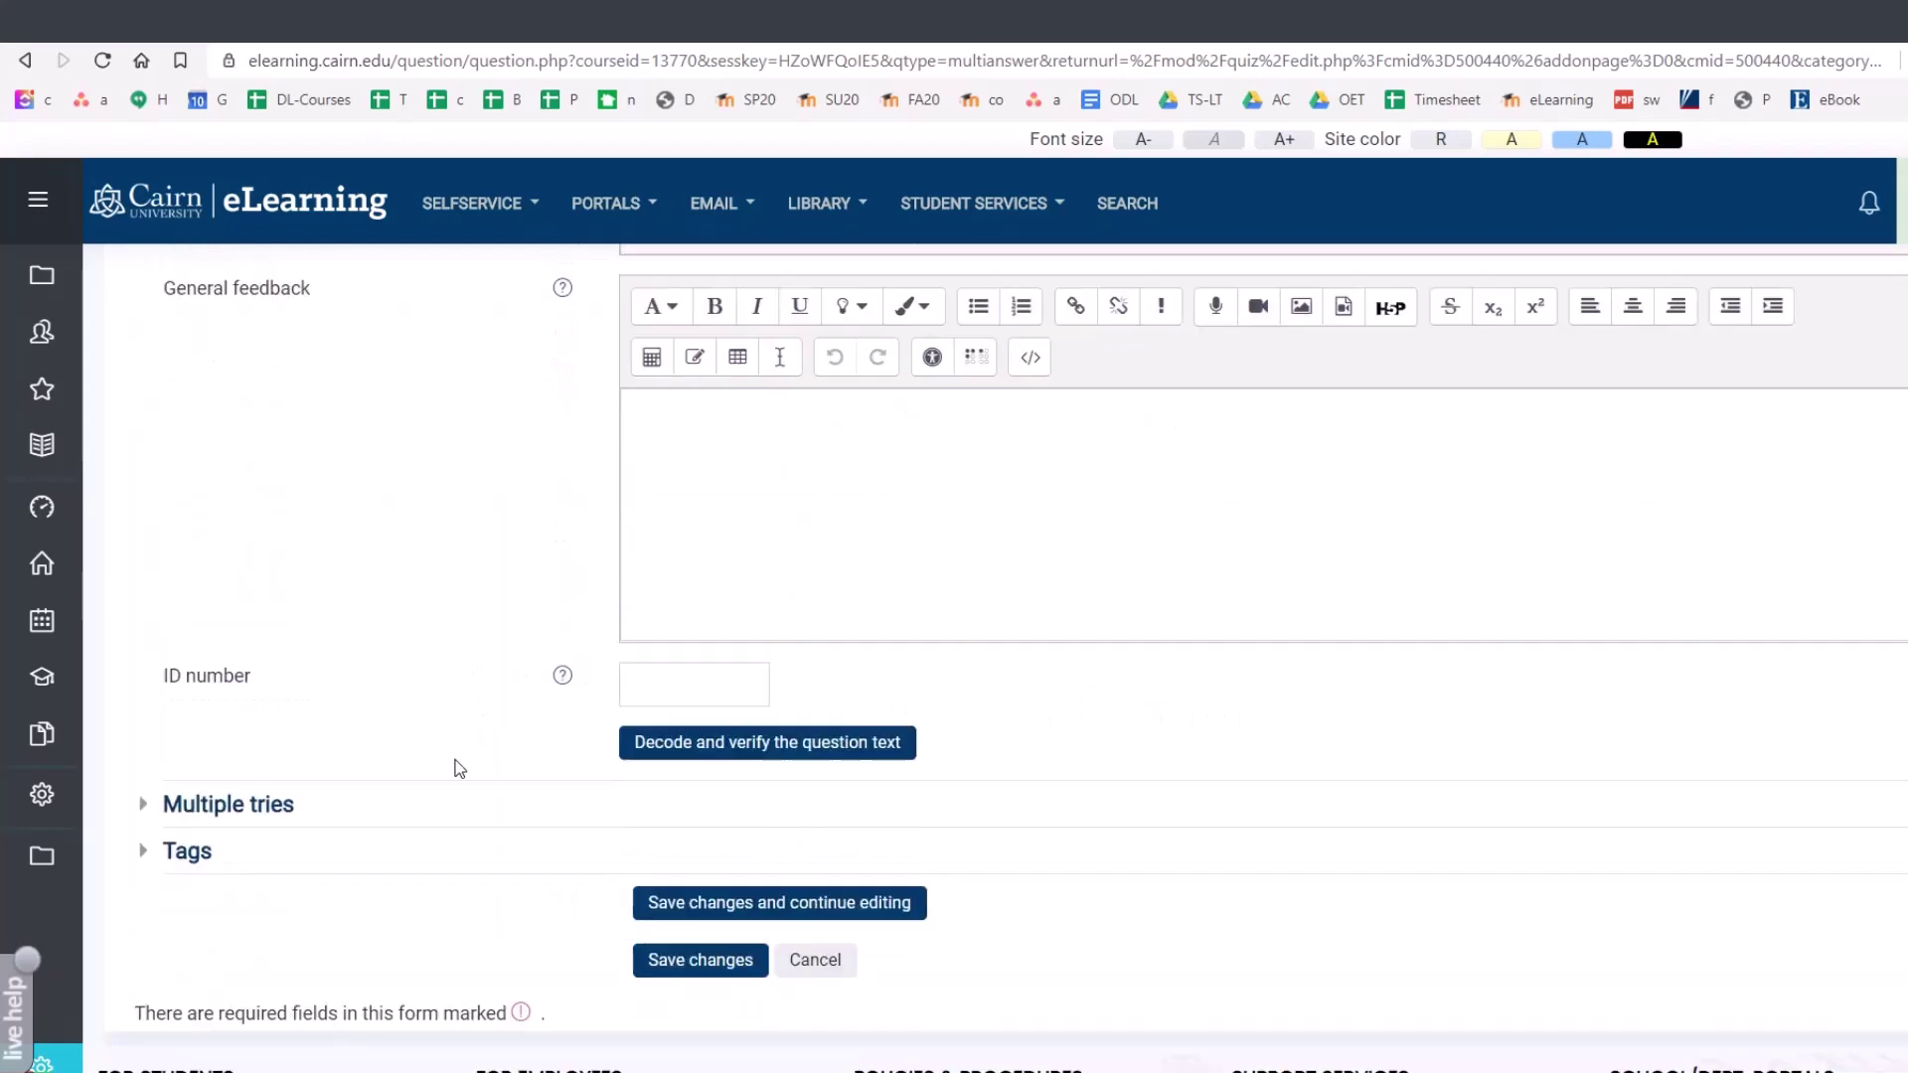
click(722, 758)
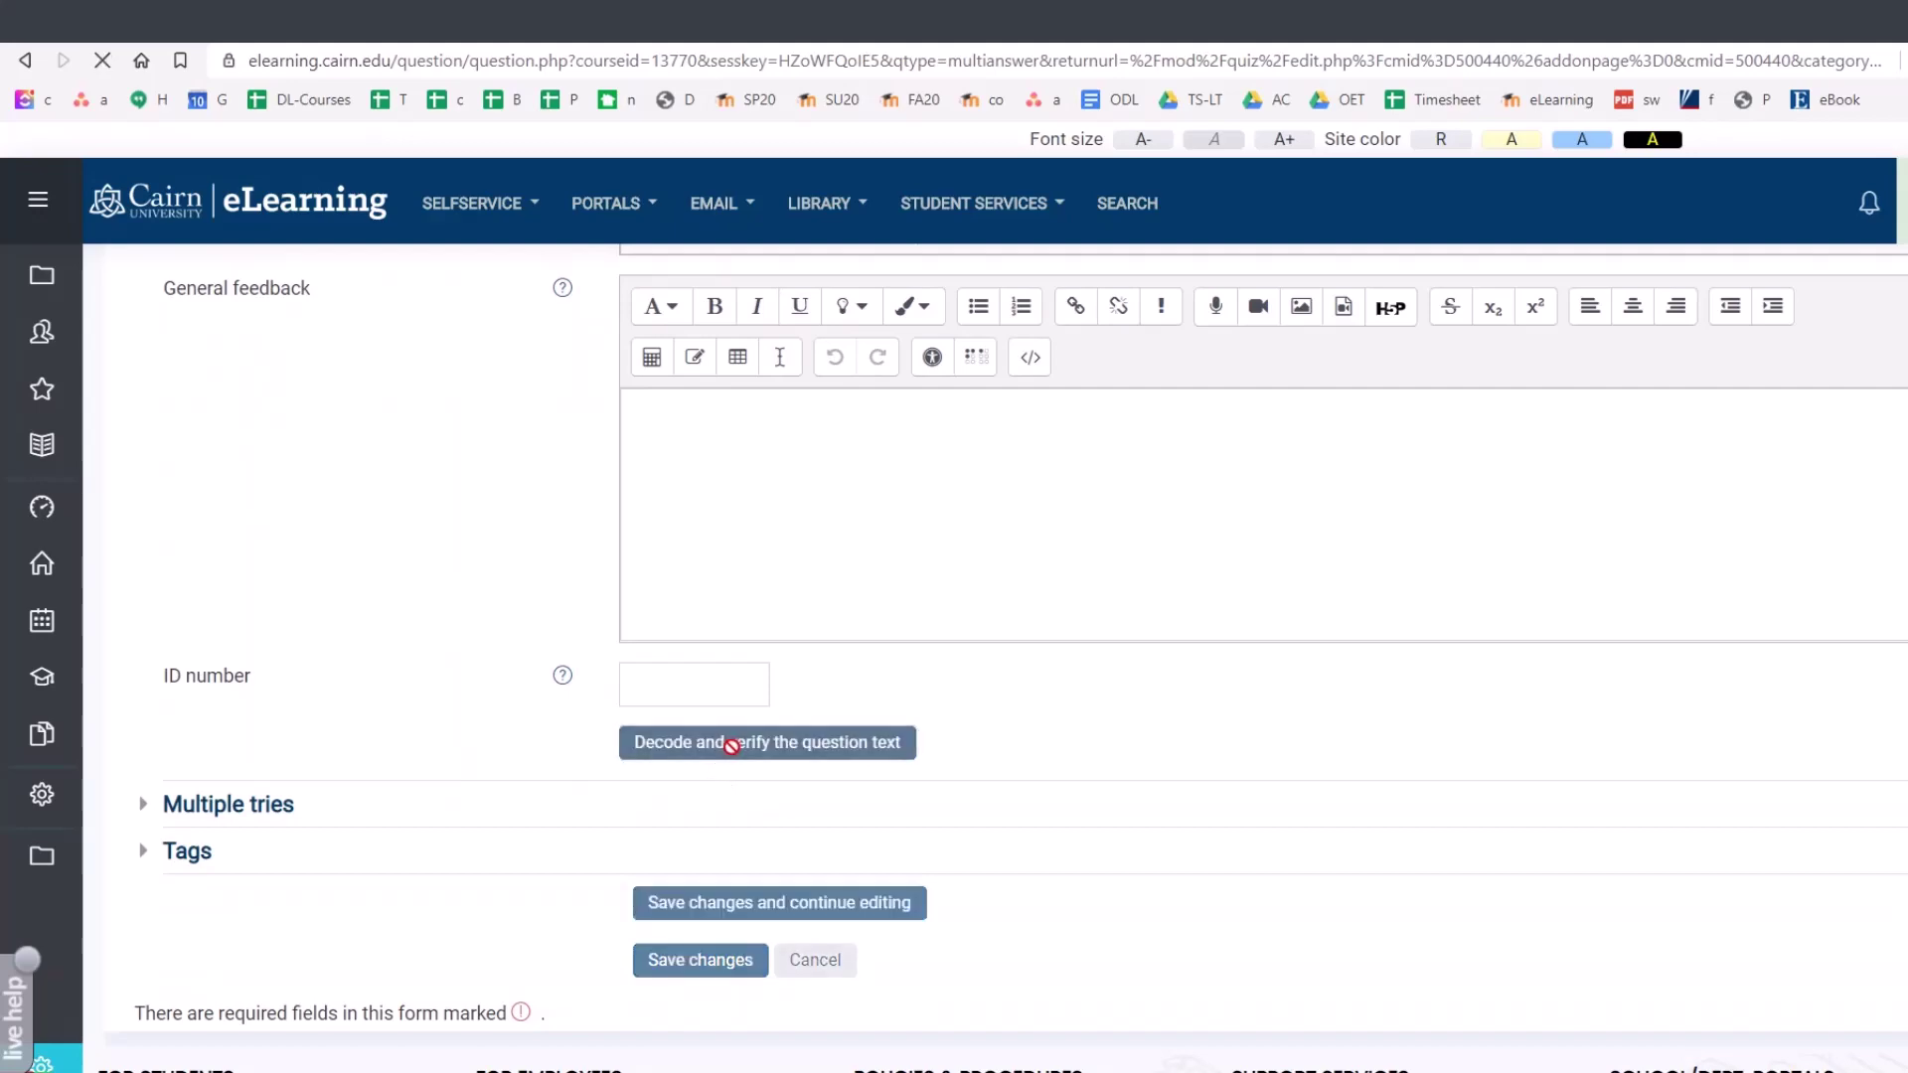
scroll(470, 778, down, 9)
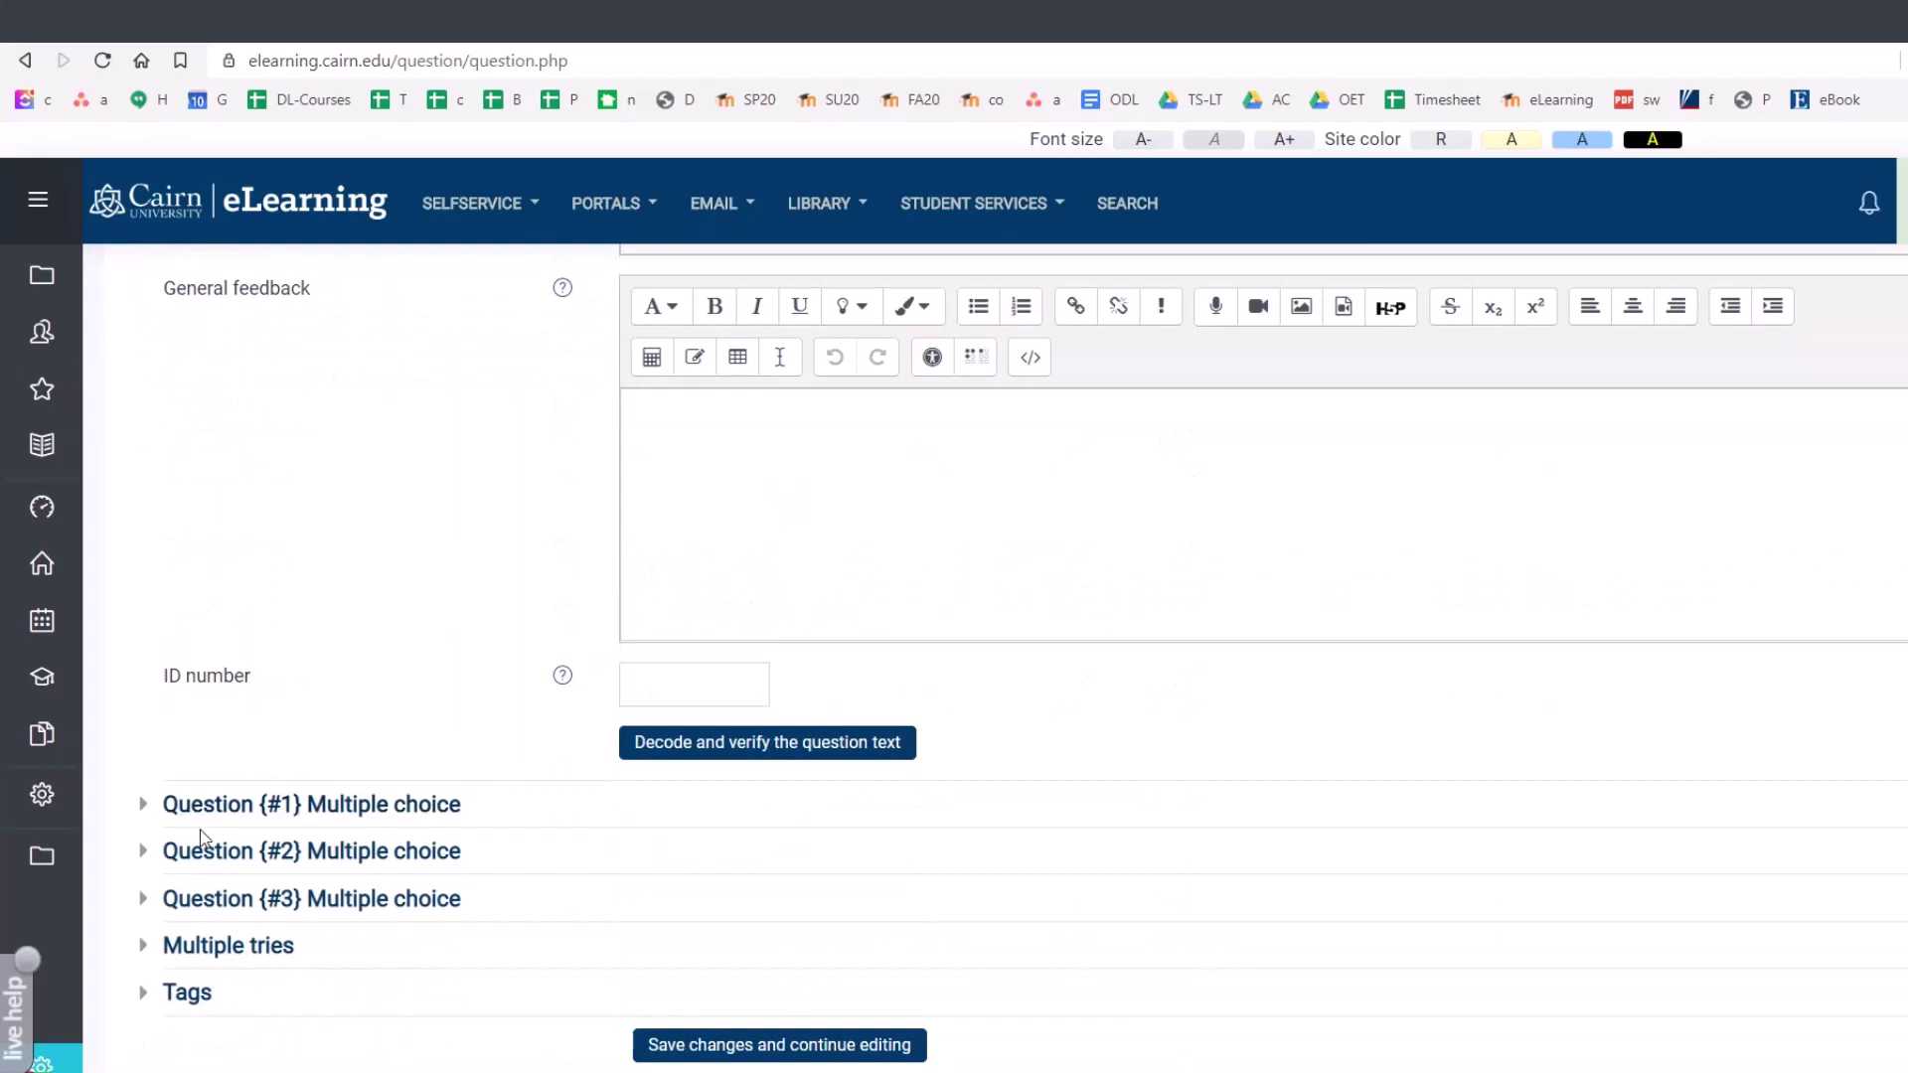
click(154, 810)
scroll(498, 822, down, 4)
scroll(668, 722, down, 6)
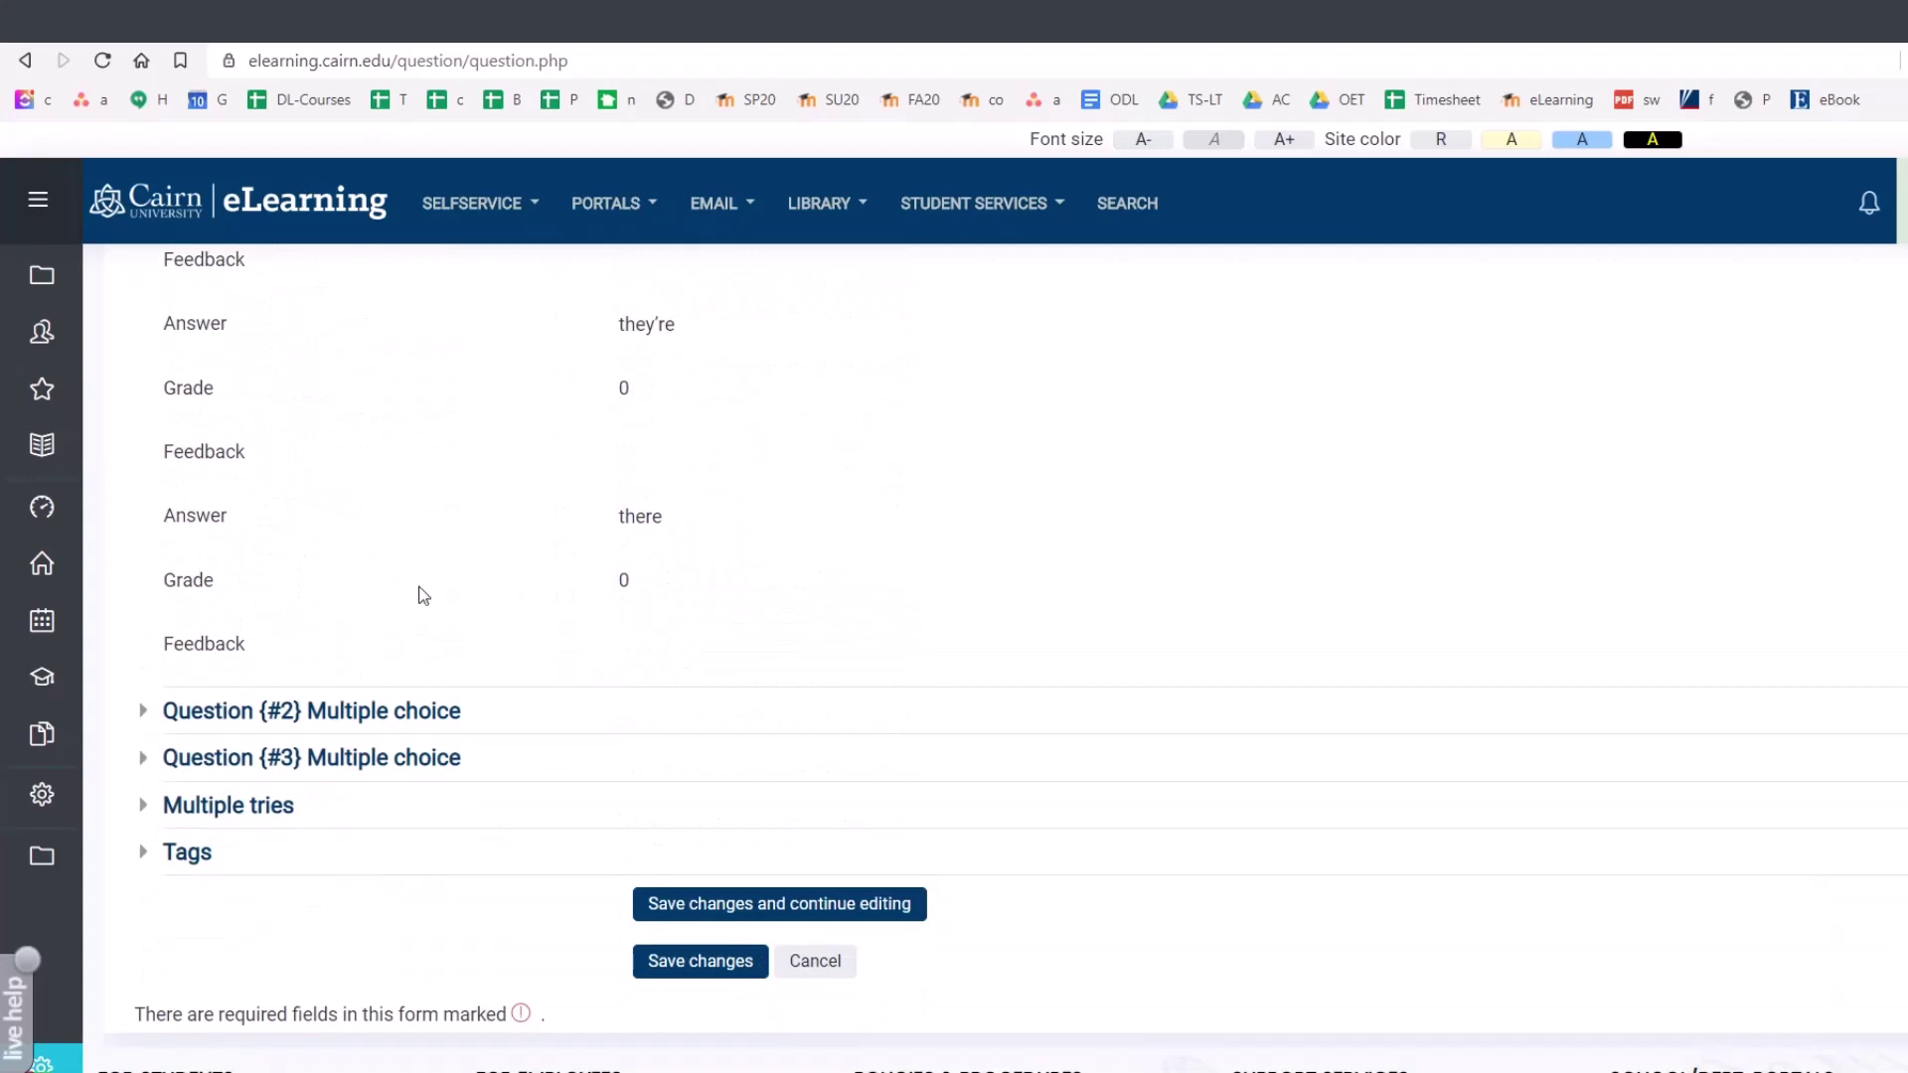
Step: Scroll back up and place the caret in the empty General feedback box
scroll(380, 507, up, 1)
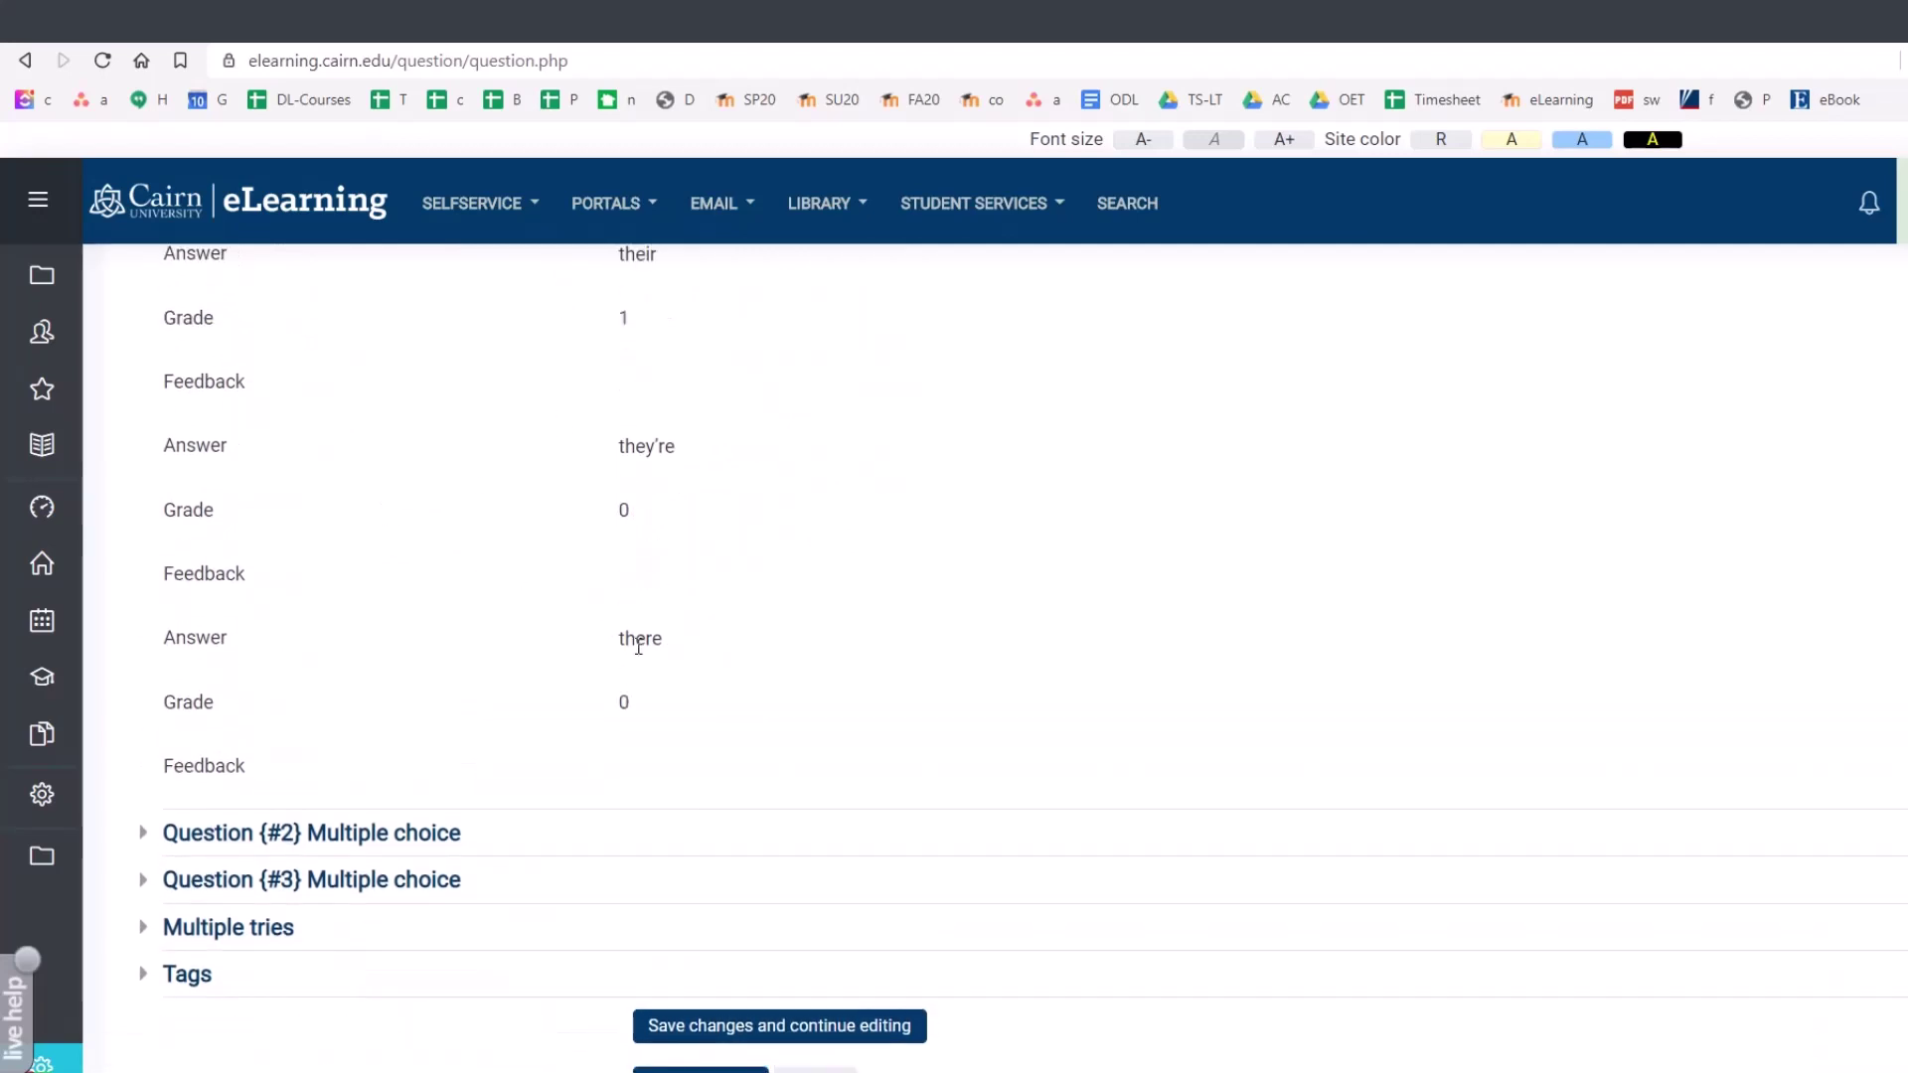
drag(238, 576, 173, 576)
click(252, 582)
scroll(661, 586, up, 5)
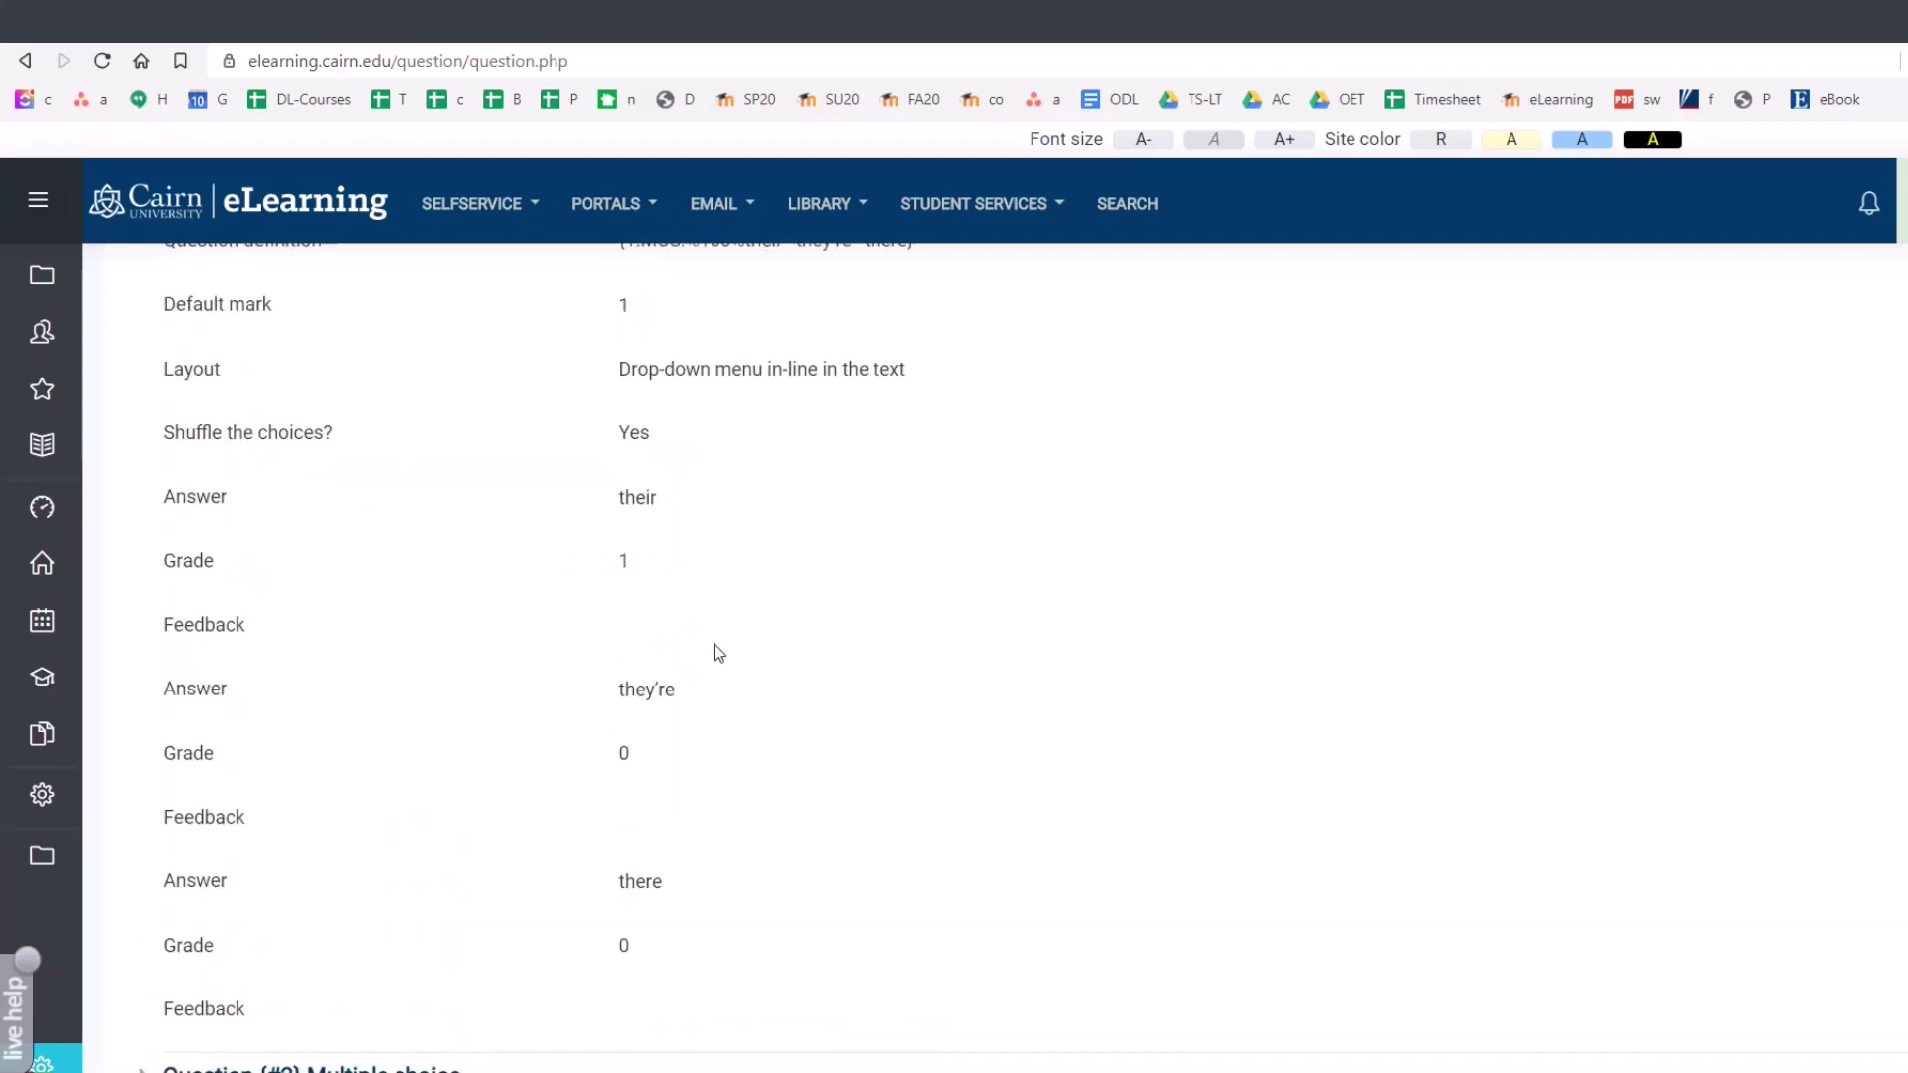
scroll(831, 699, up, 8)
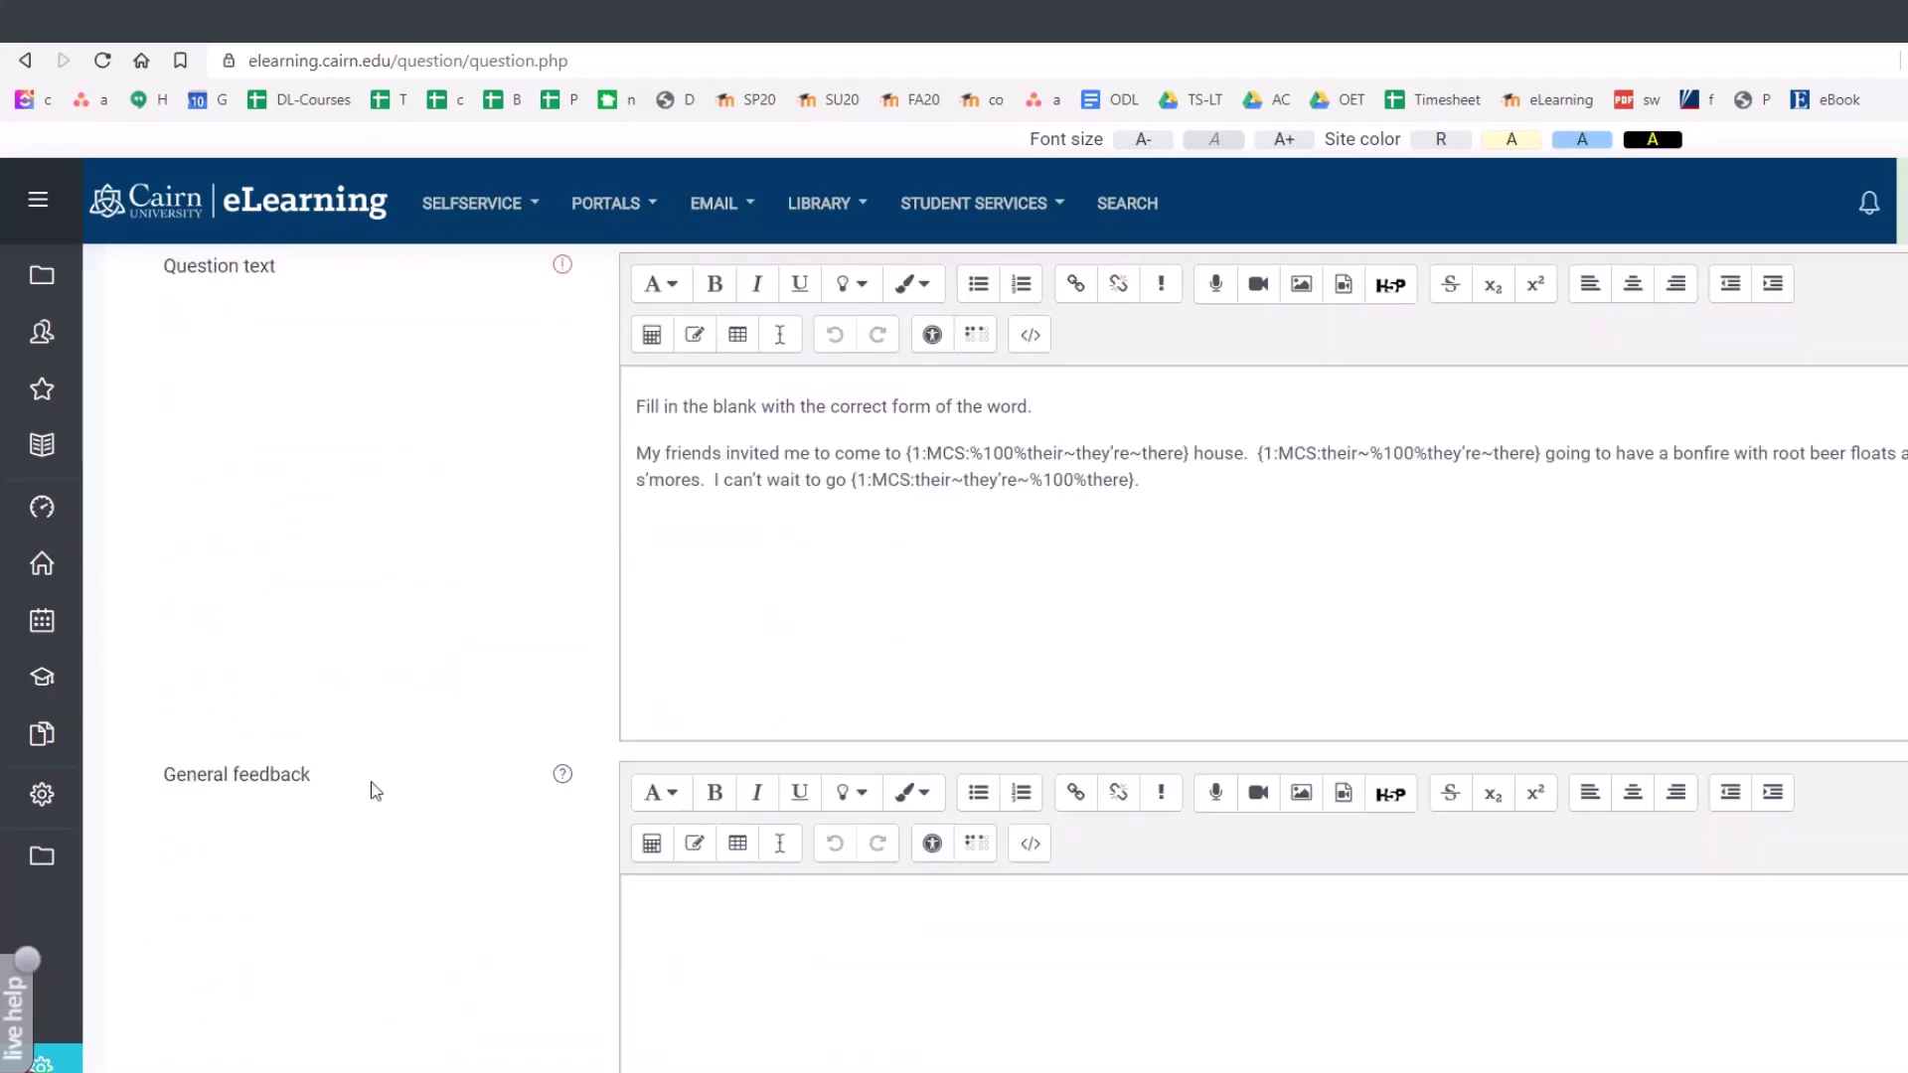
click(682, 931)
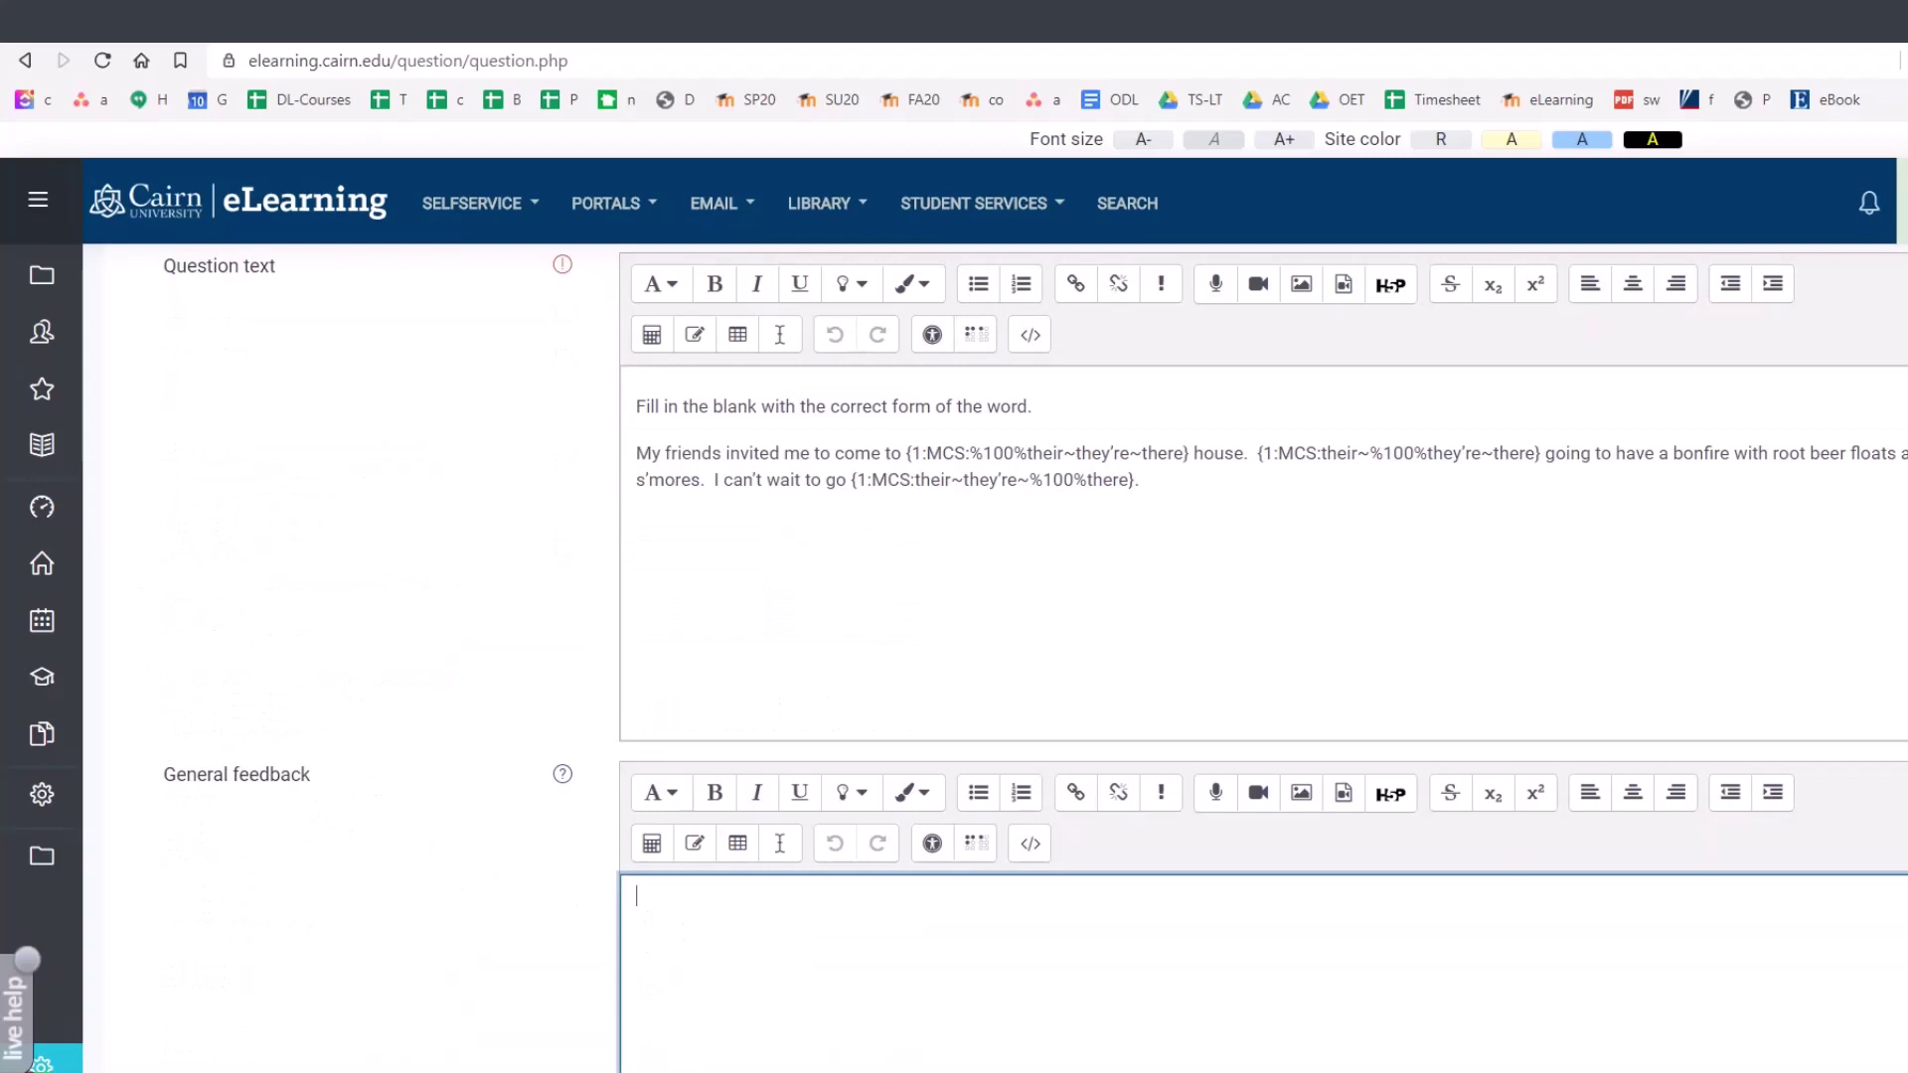
mouse_move(856, 1071)
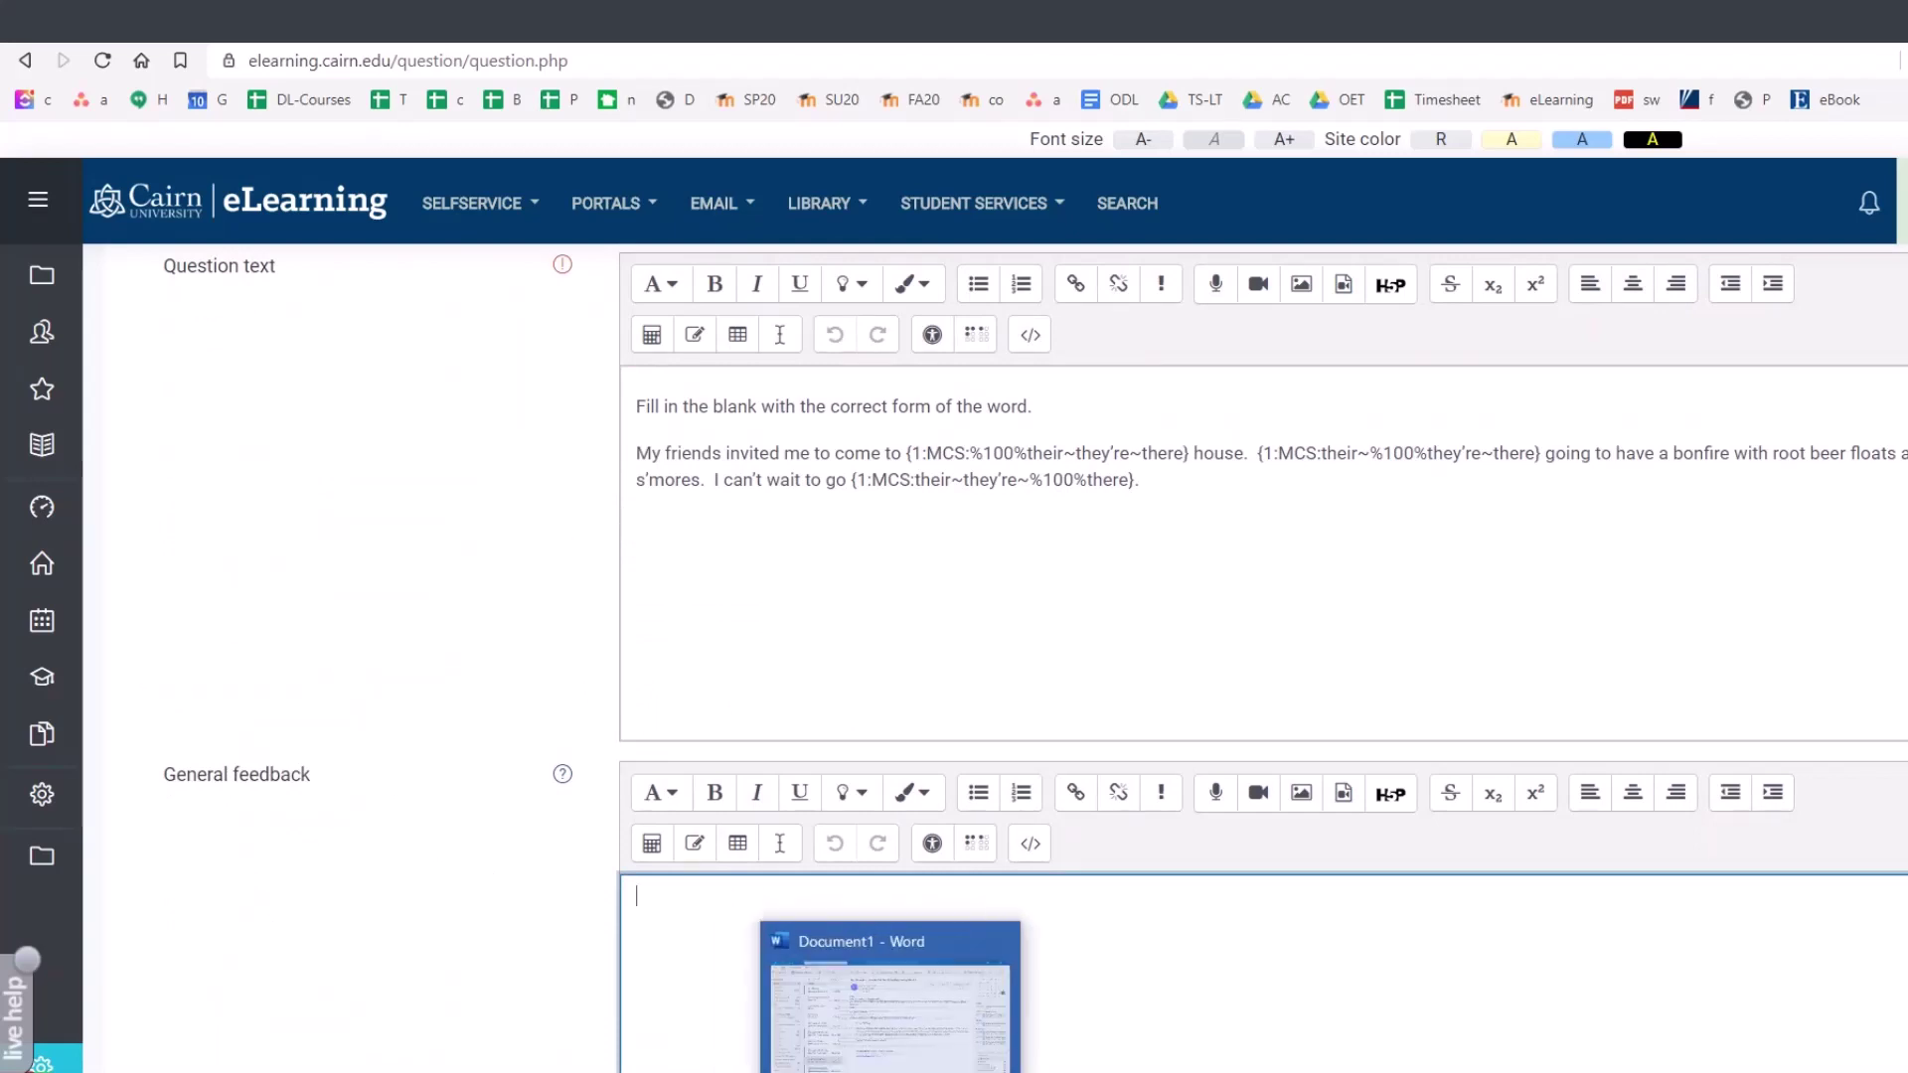
Step: Select and copy the Word feedback sentence explaining there, their and they’re
click(974, 1004)
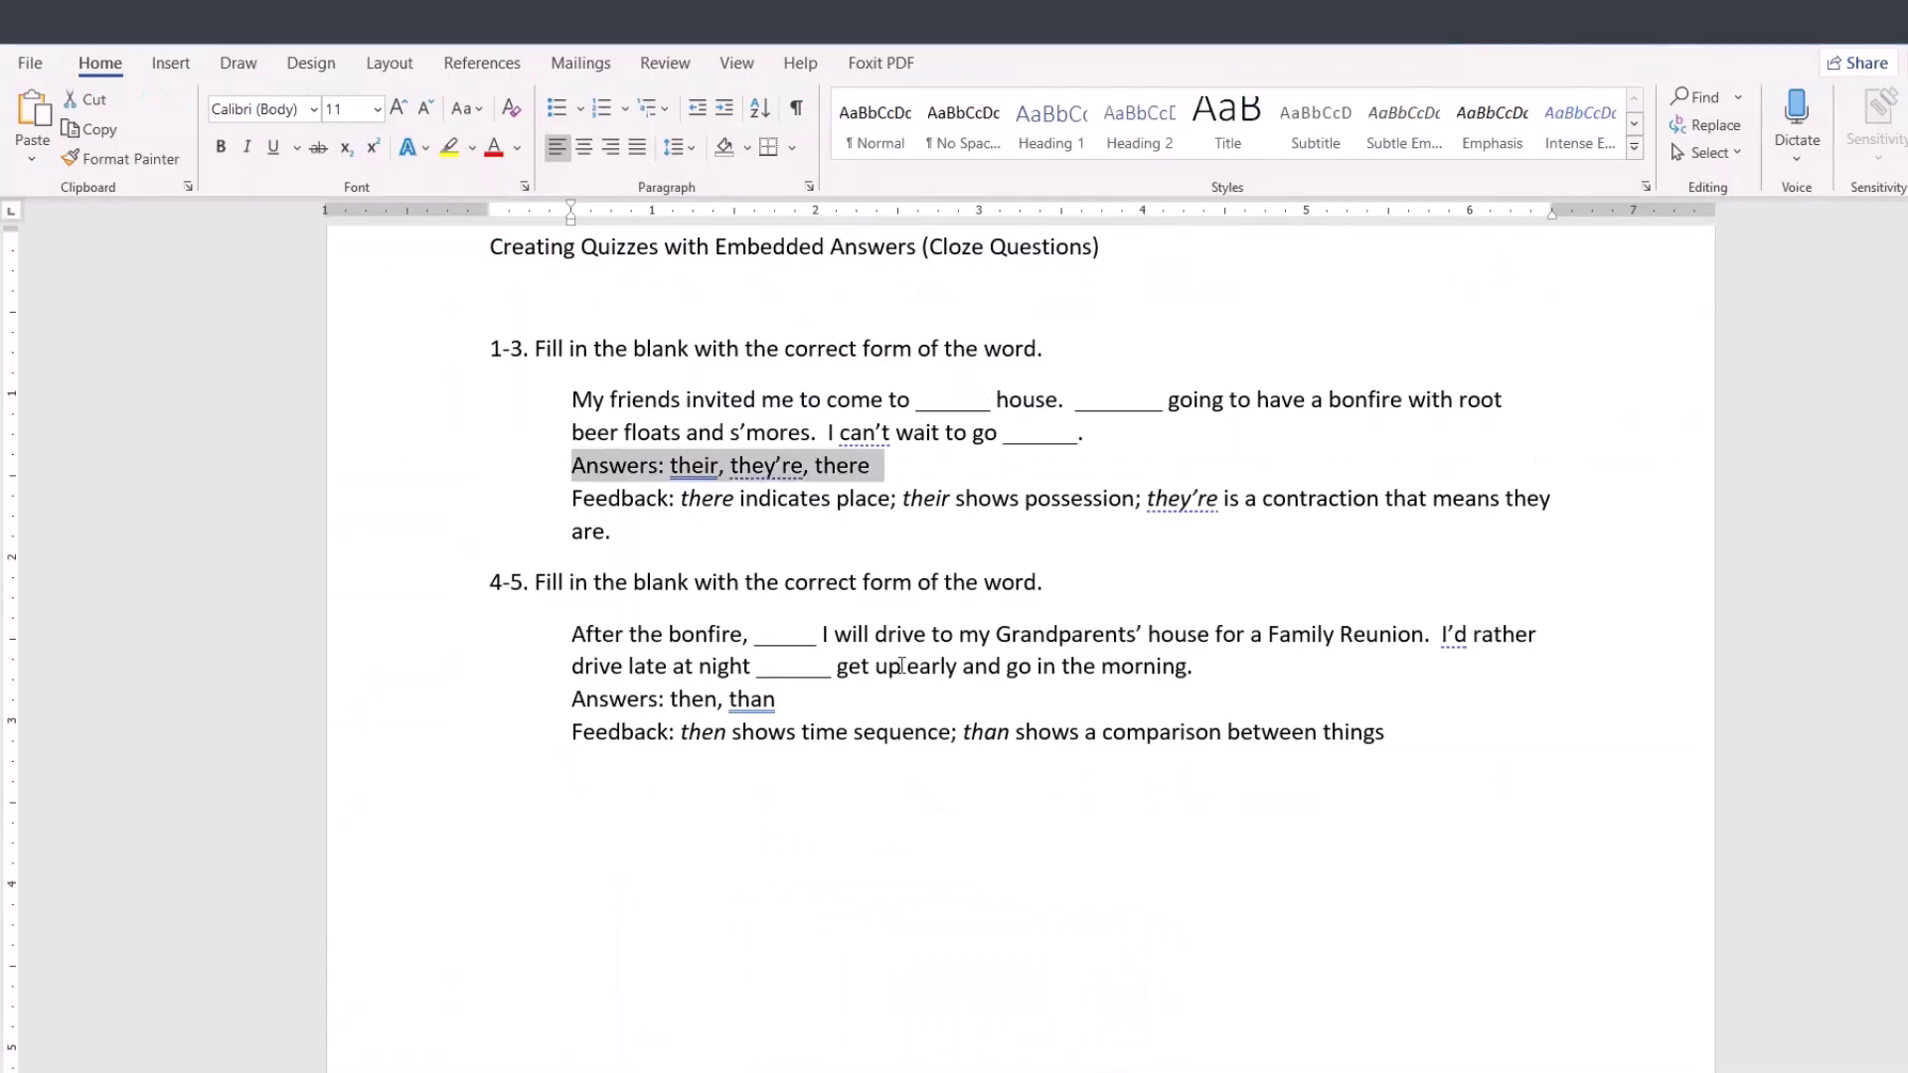
click(956, 500)
drag(1583, 502, 904, 499)
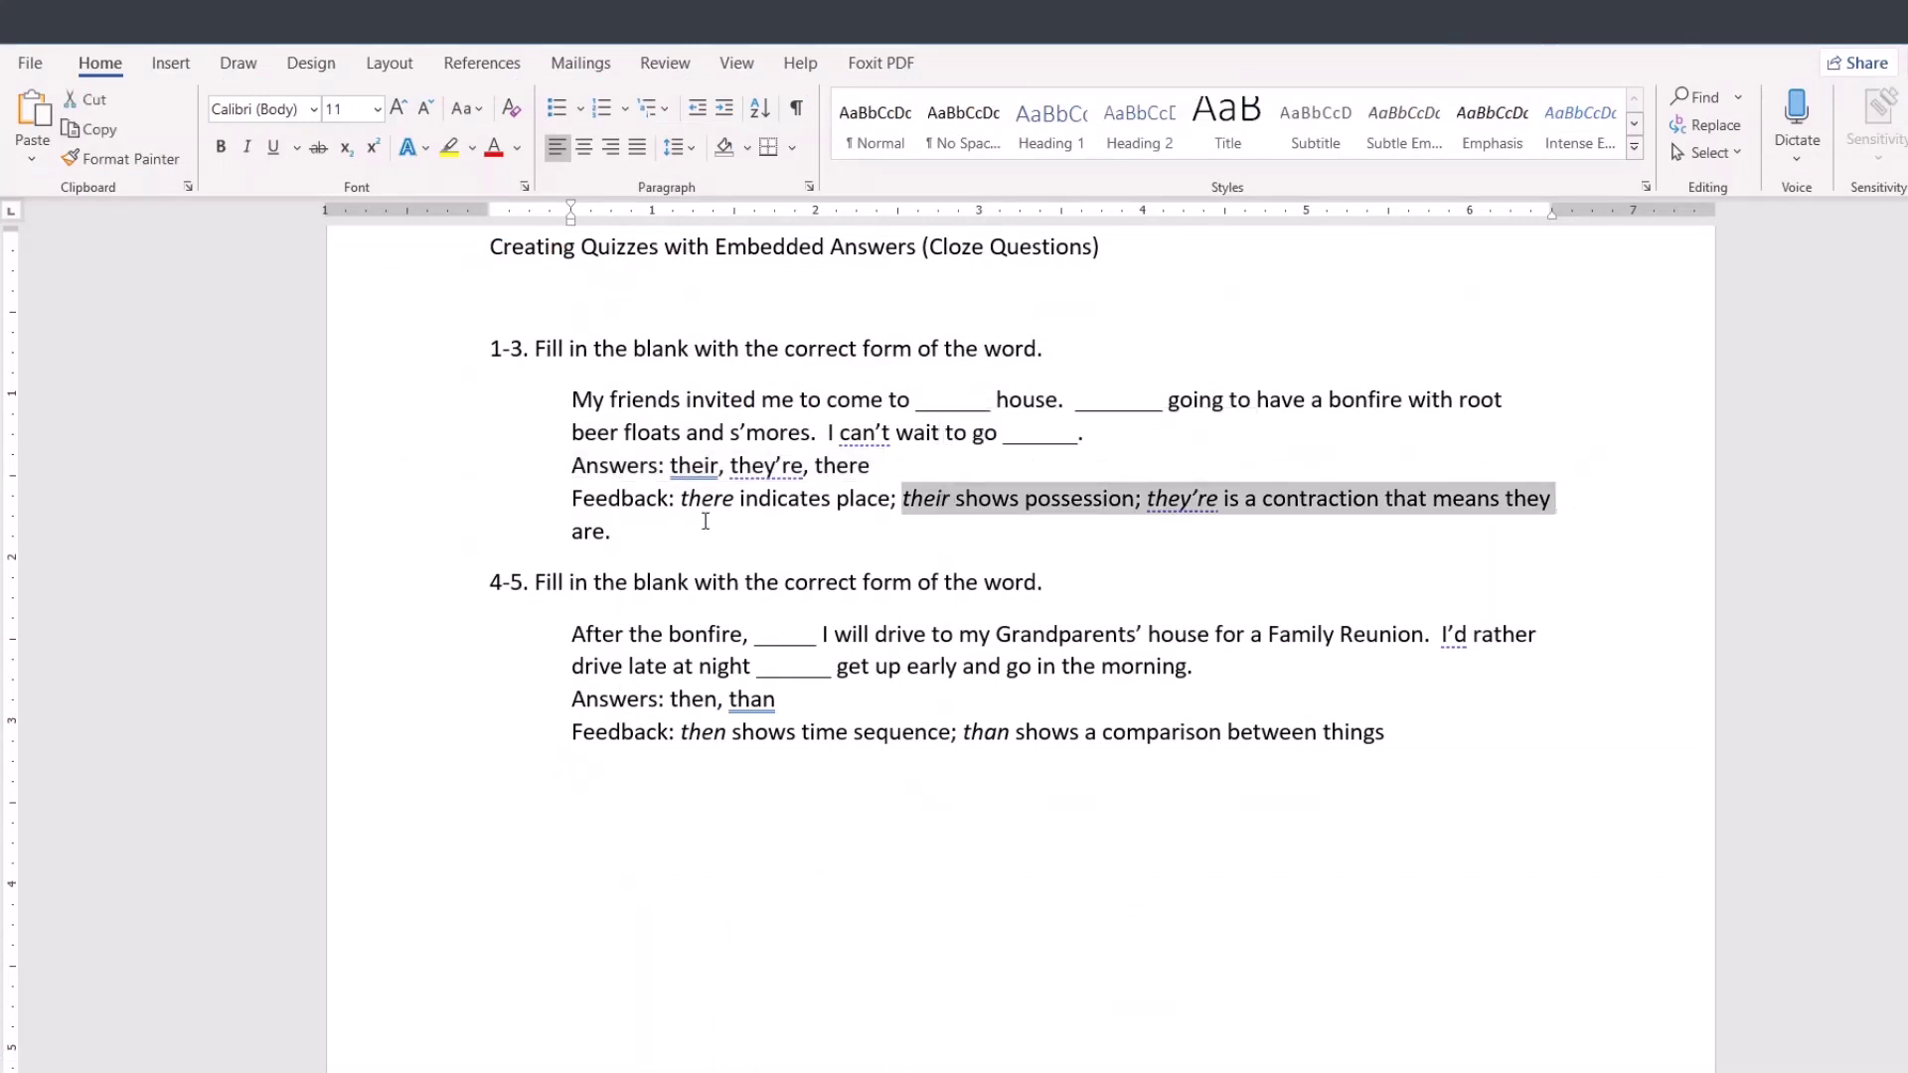
drag(640, 532, 681, 502)
key(ctrl+c)
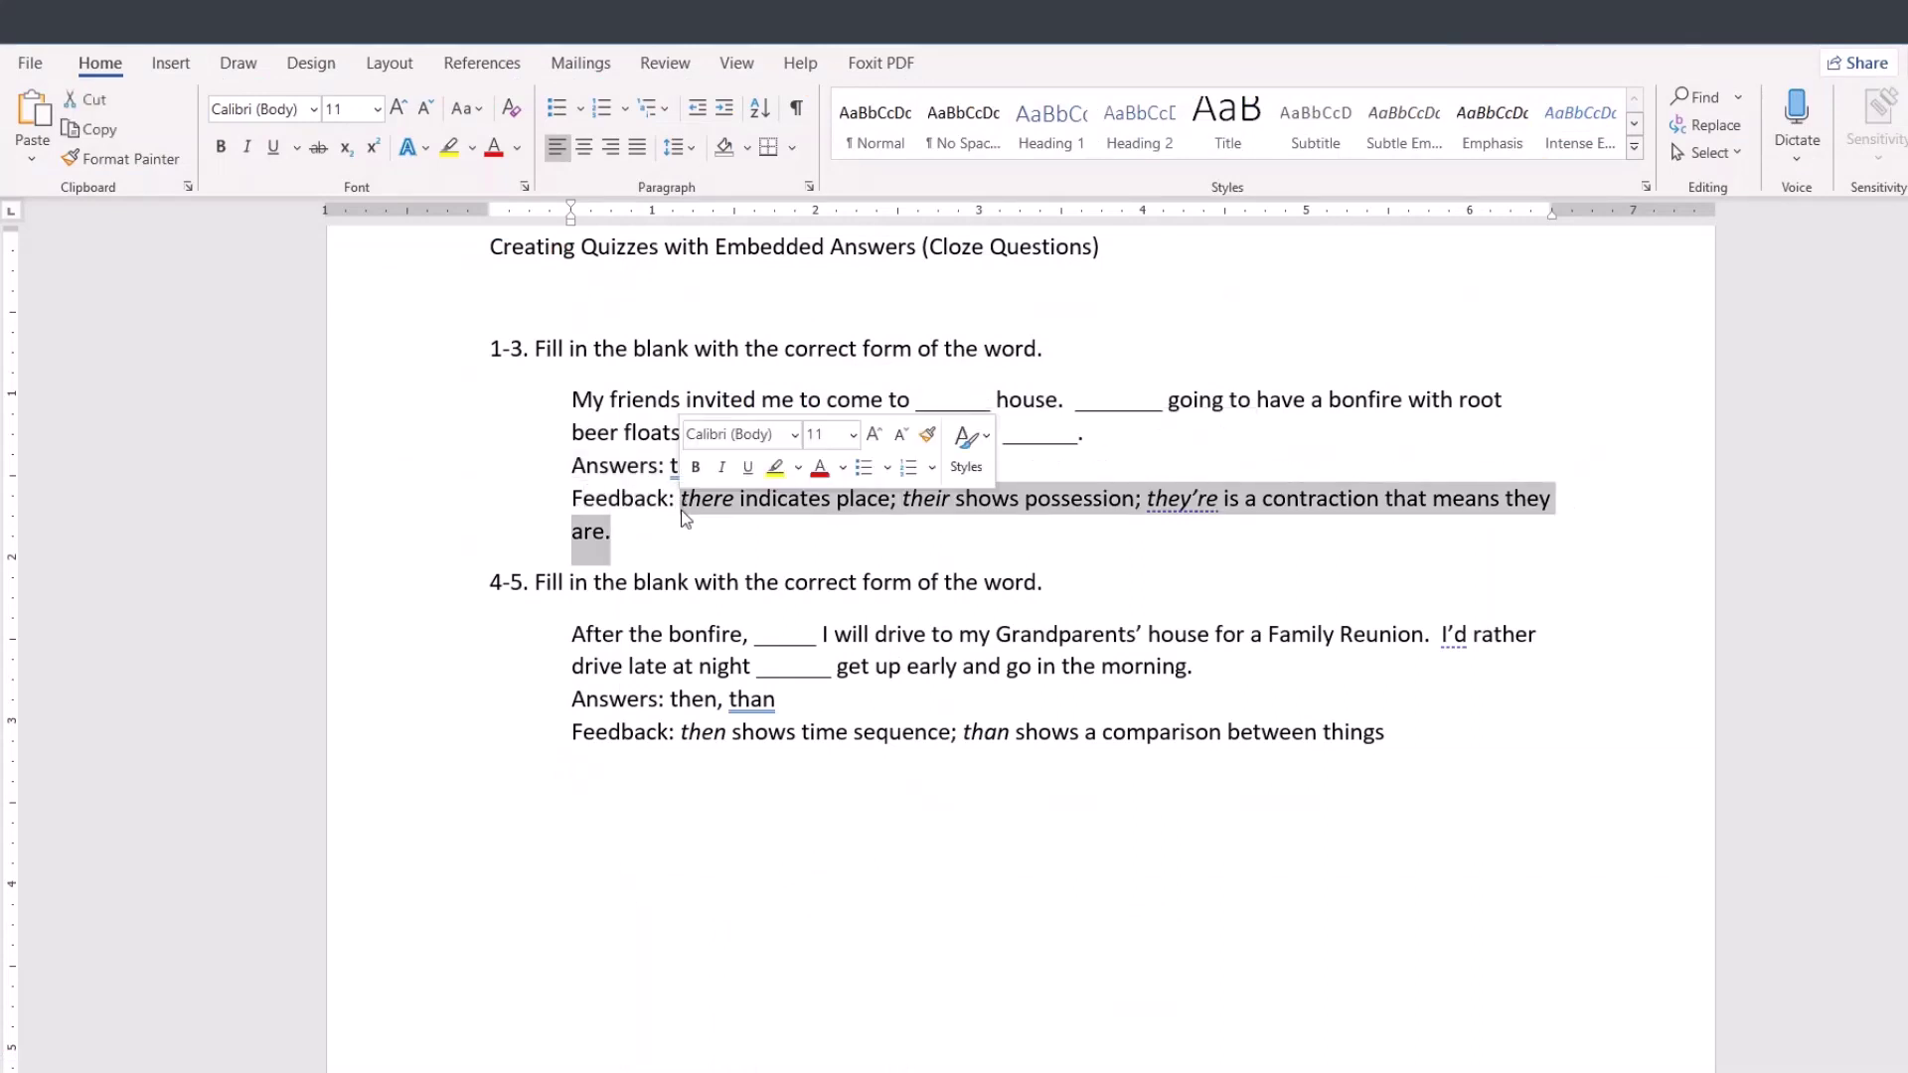
Step: Paste the sentence as general feedback, save Question 1, and return to Quiz 1's editing page
key(alt+Tab)
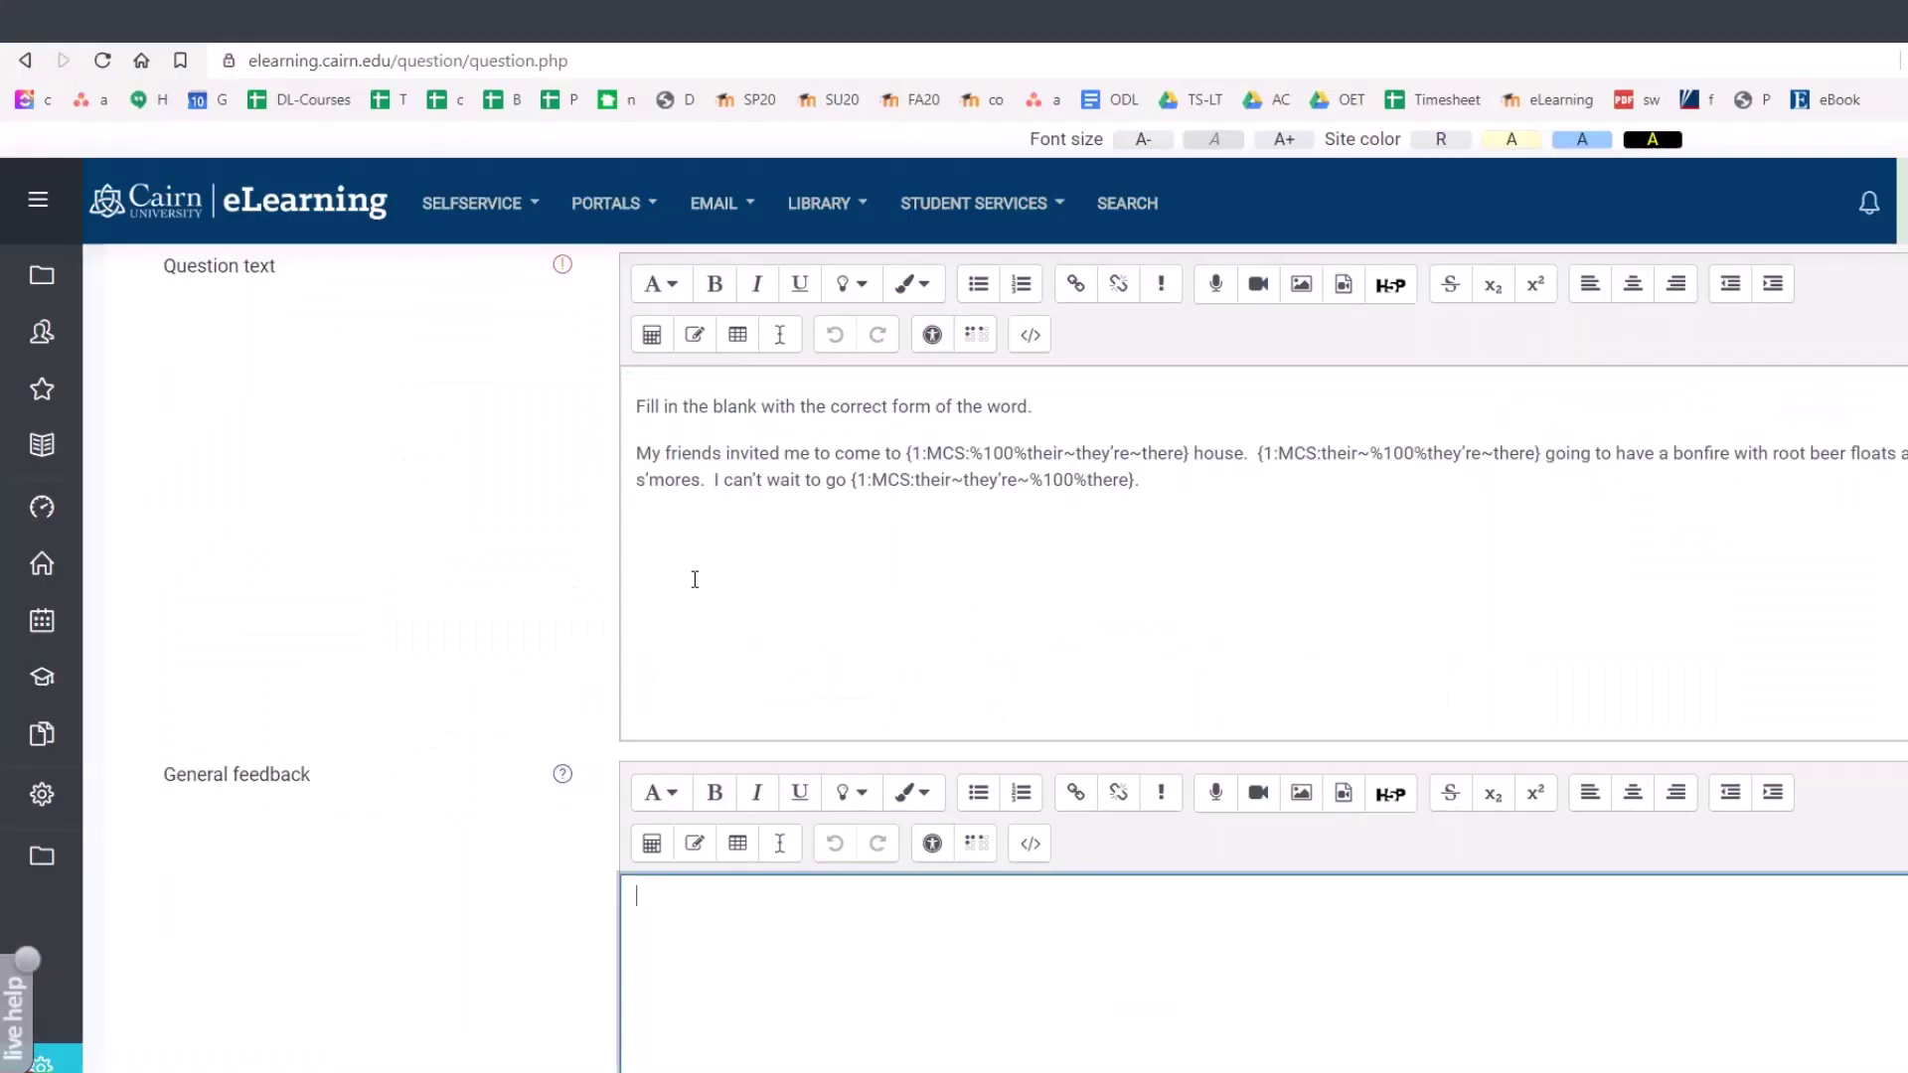
key(ctrl+v)
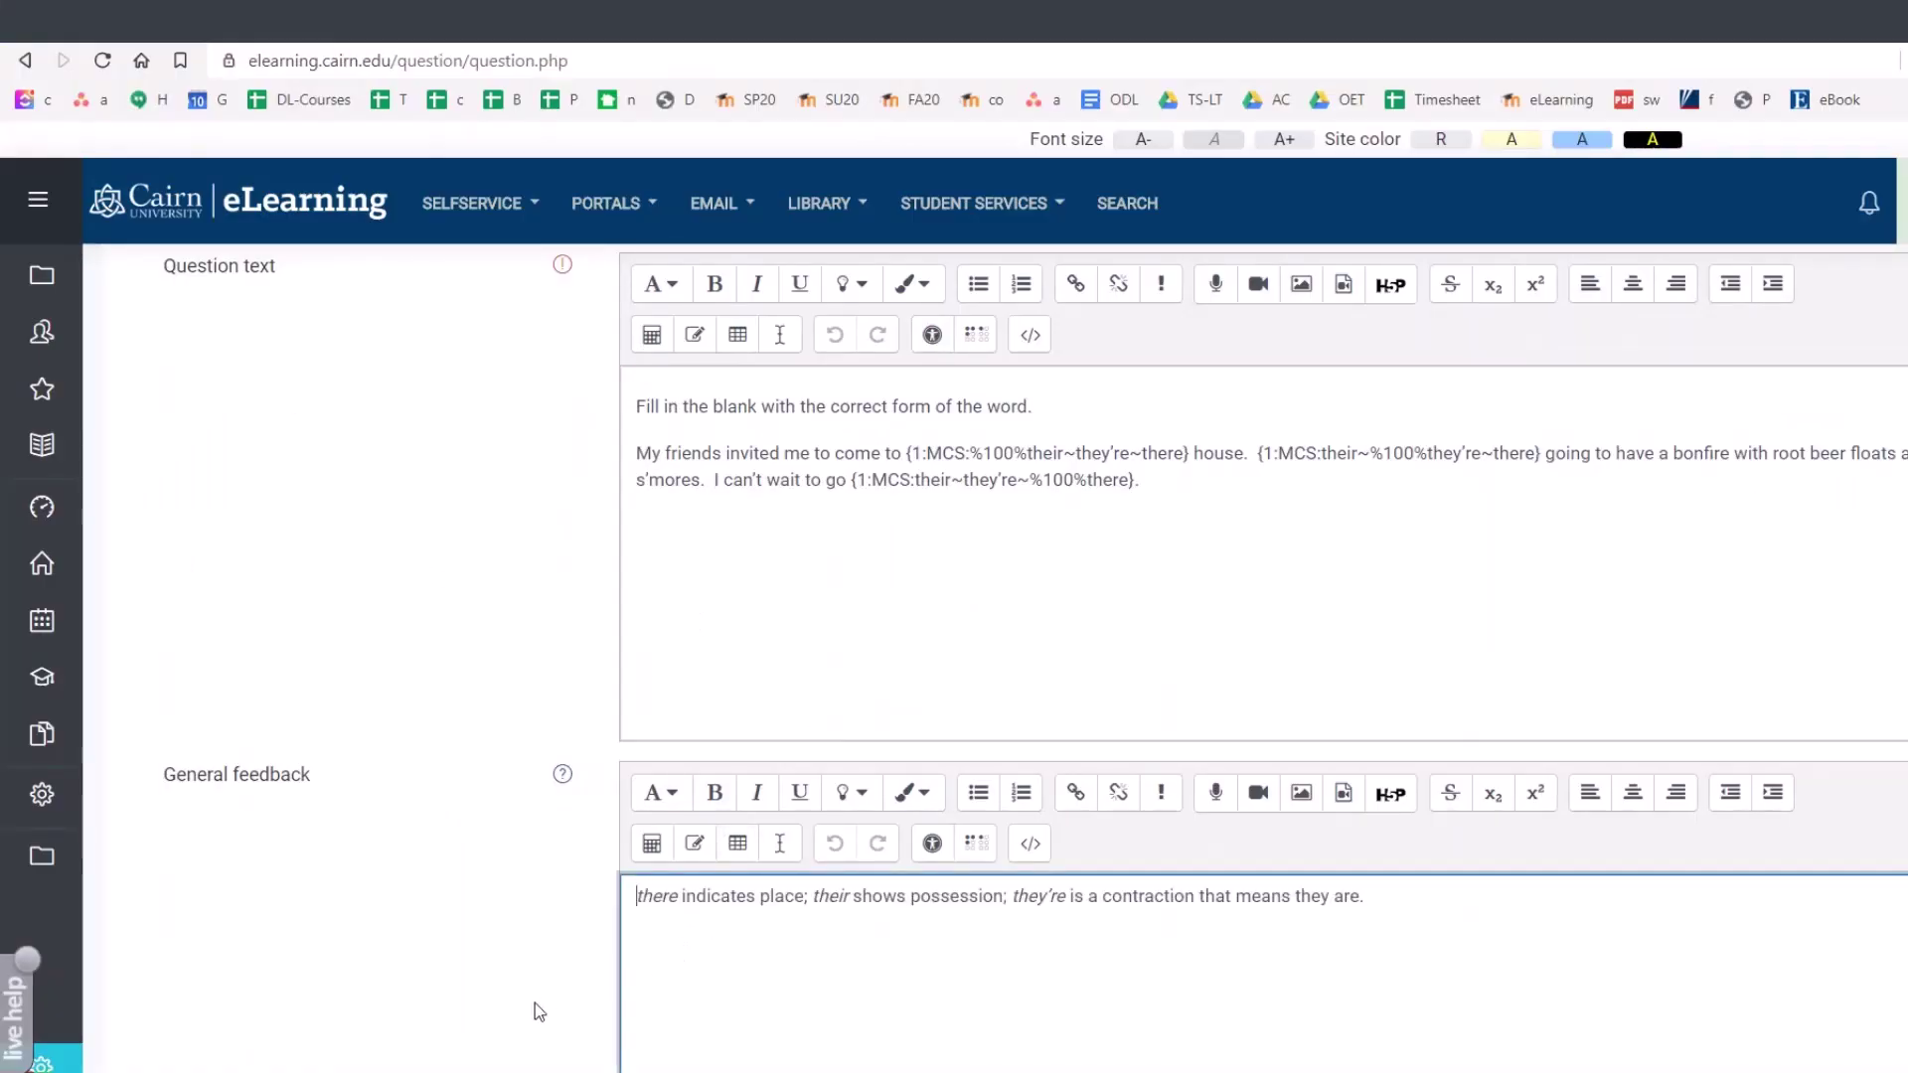
scroll(418, 988, down, 3)
scroll(520, 882, down, 12)
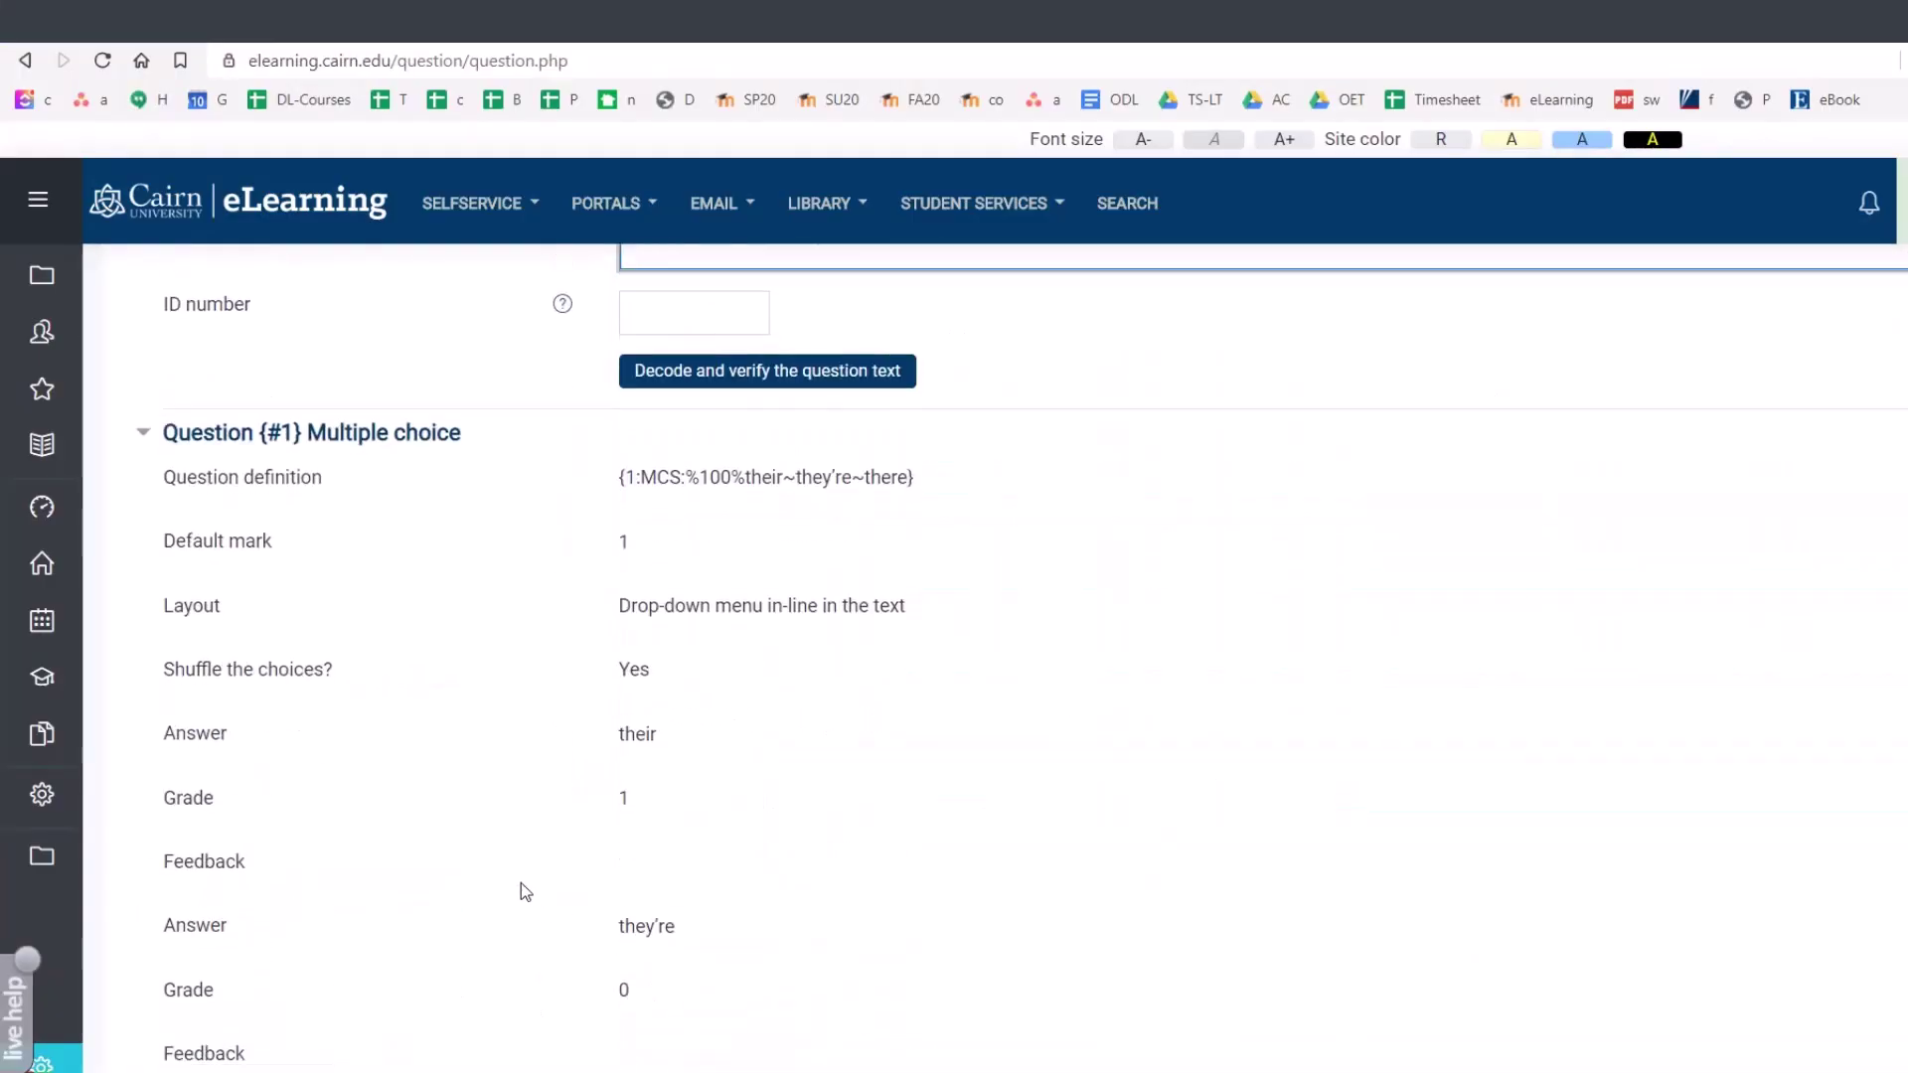
click(668, 840)
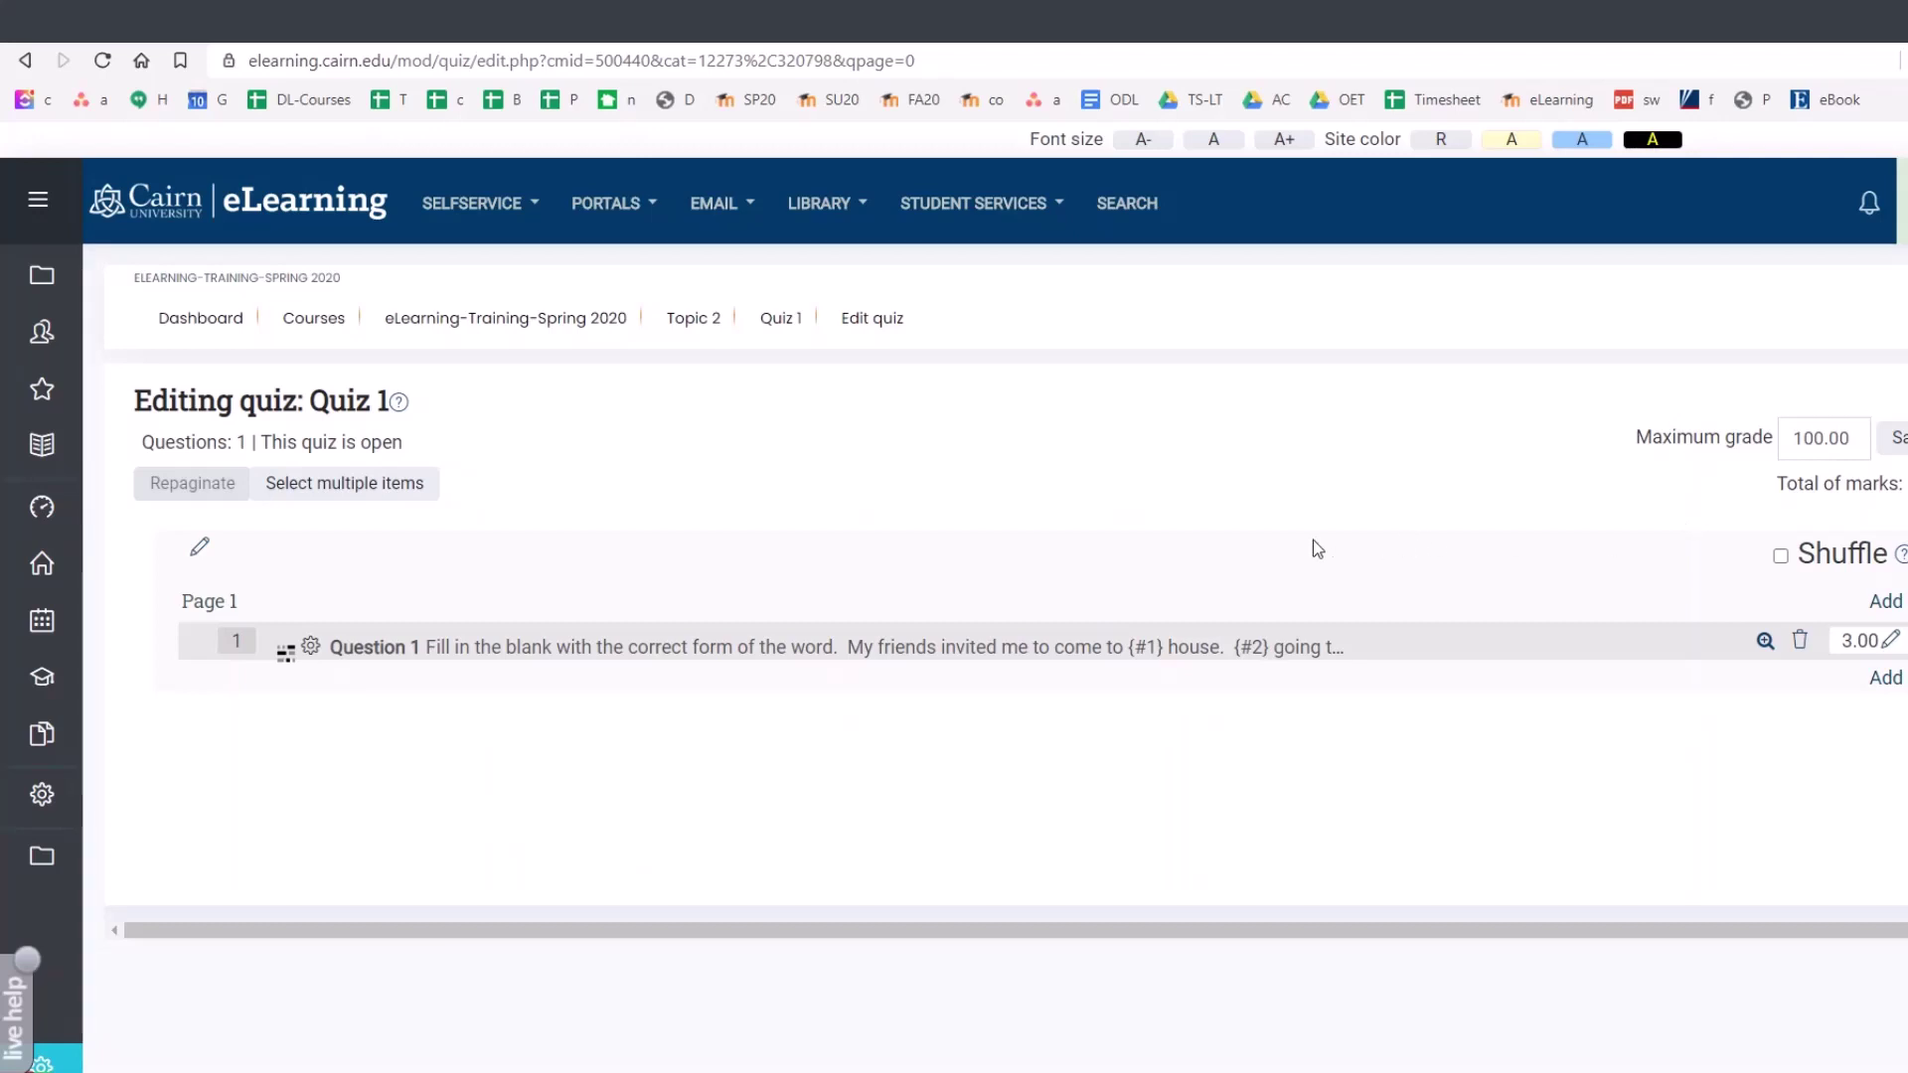
click(873, 320)
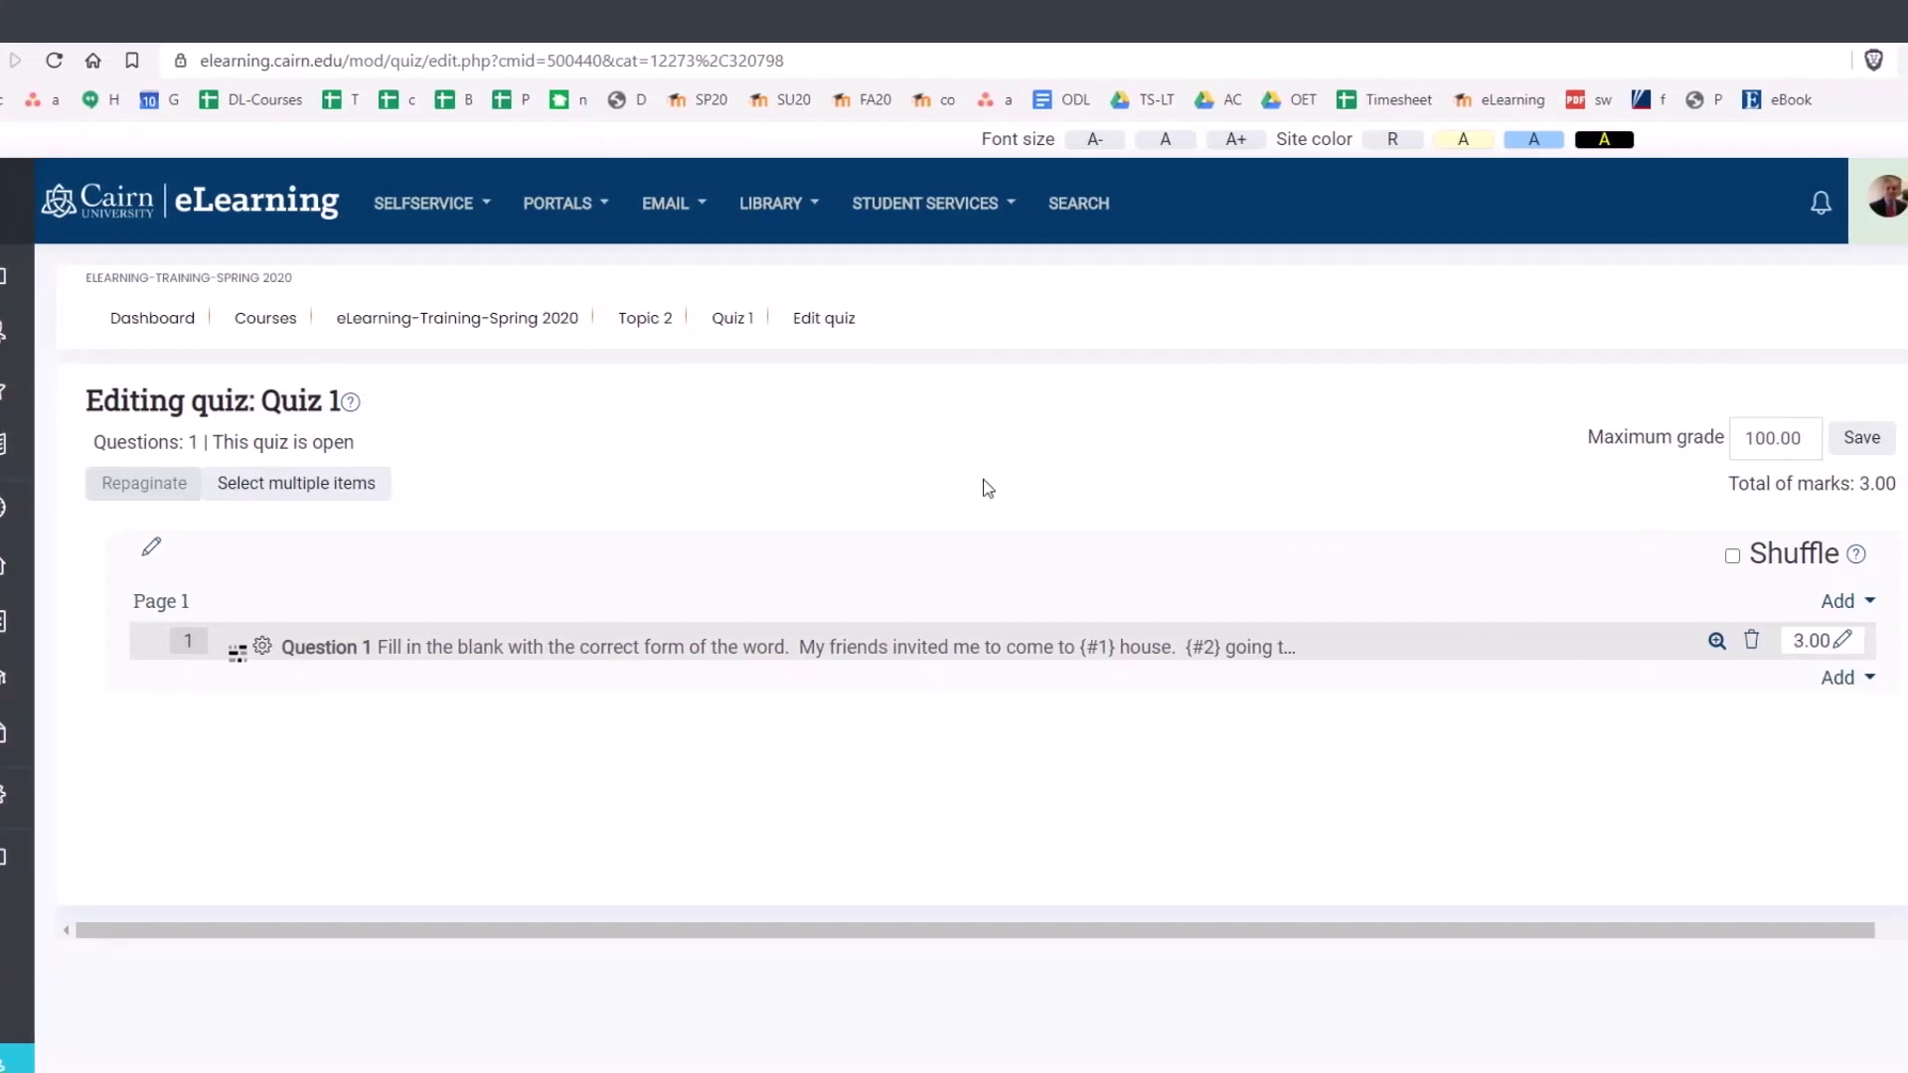
Step: Start a preview attempt of Quiz 1 from its quiz page
click(734, 319)
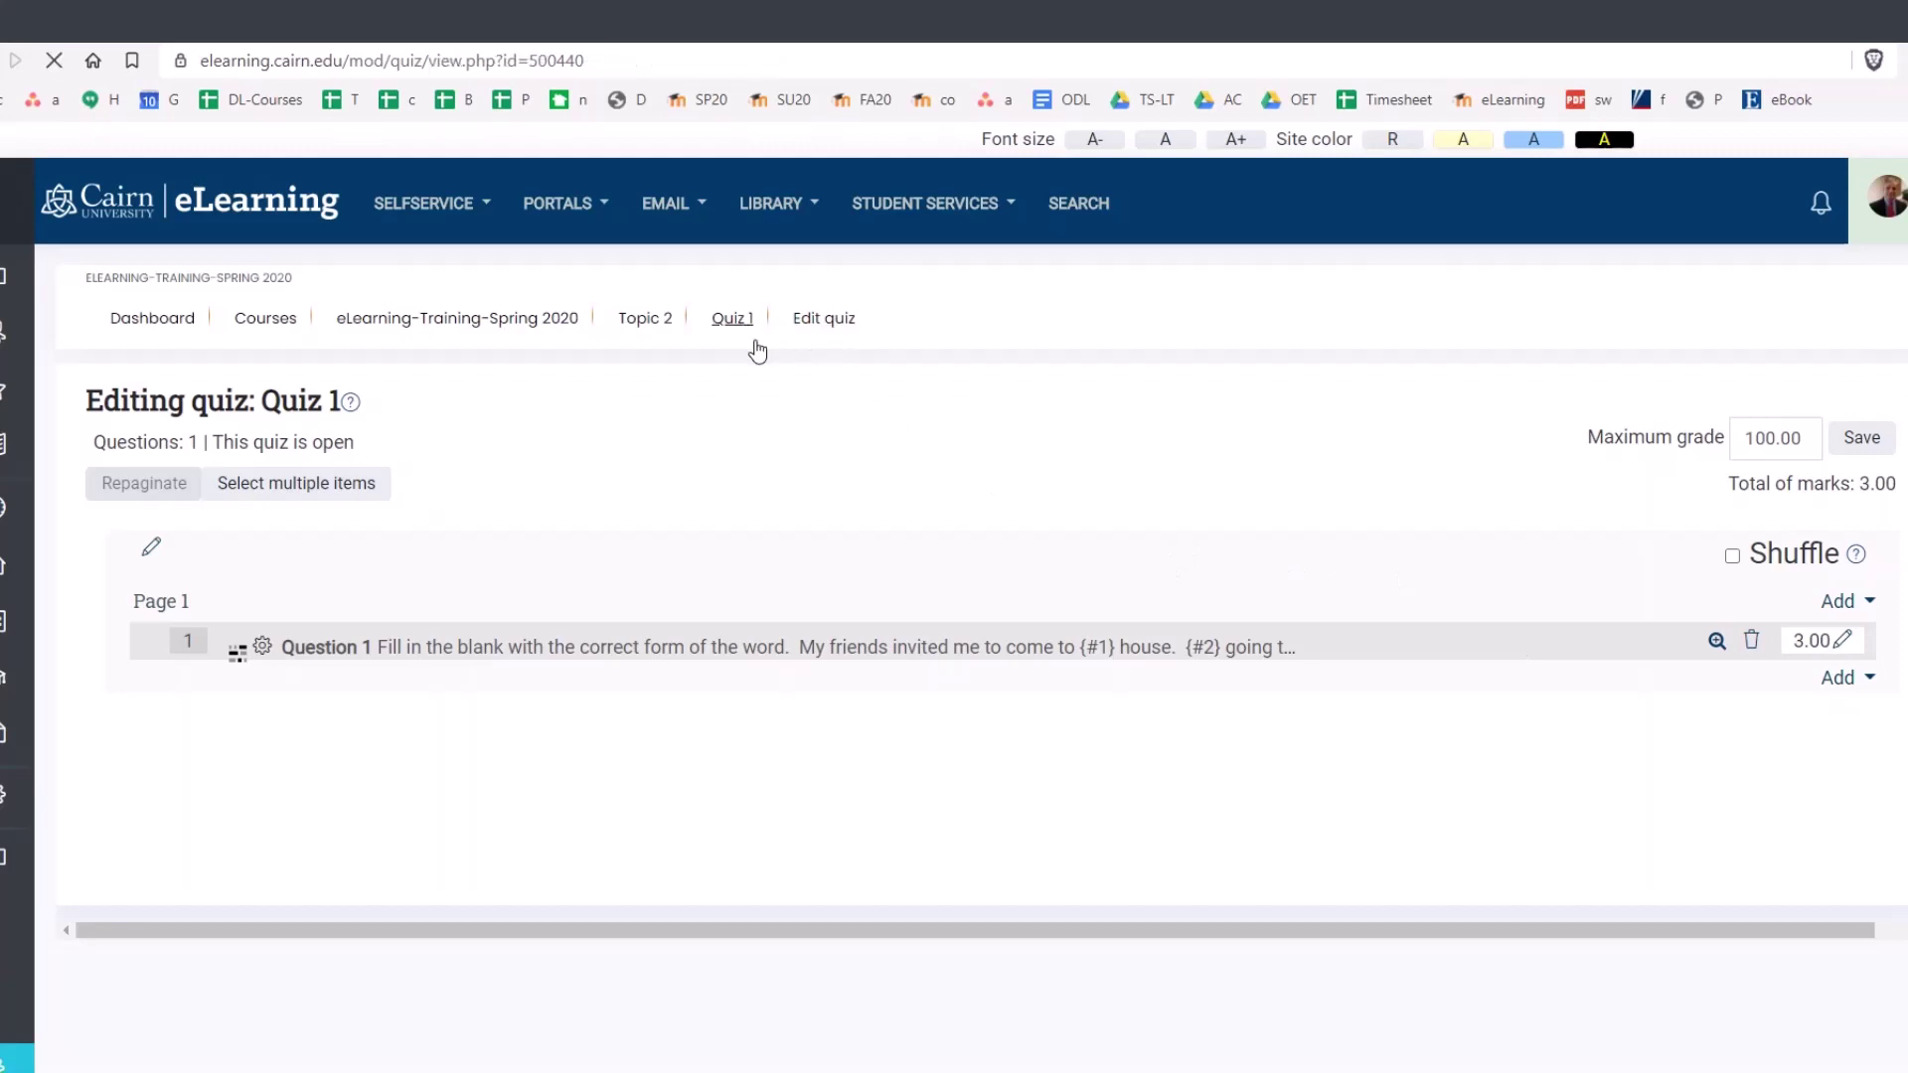
click(955, 641)
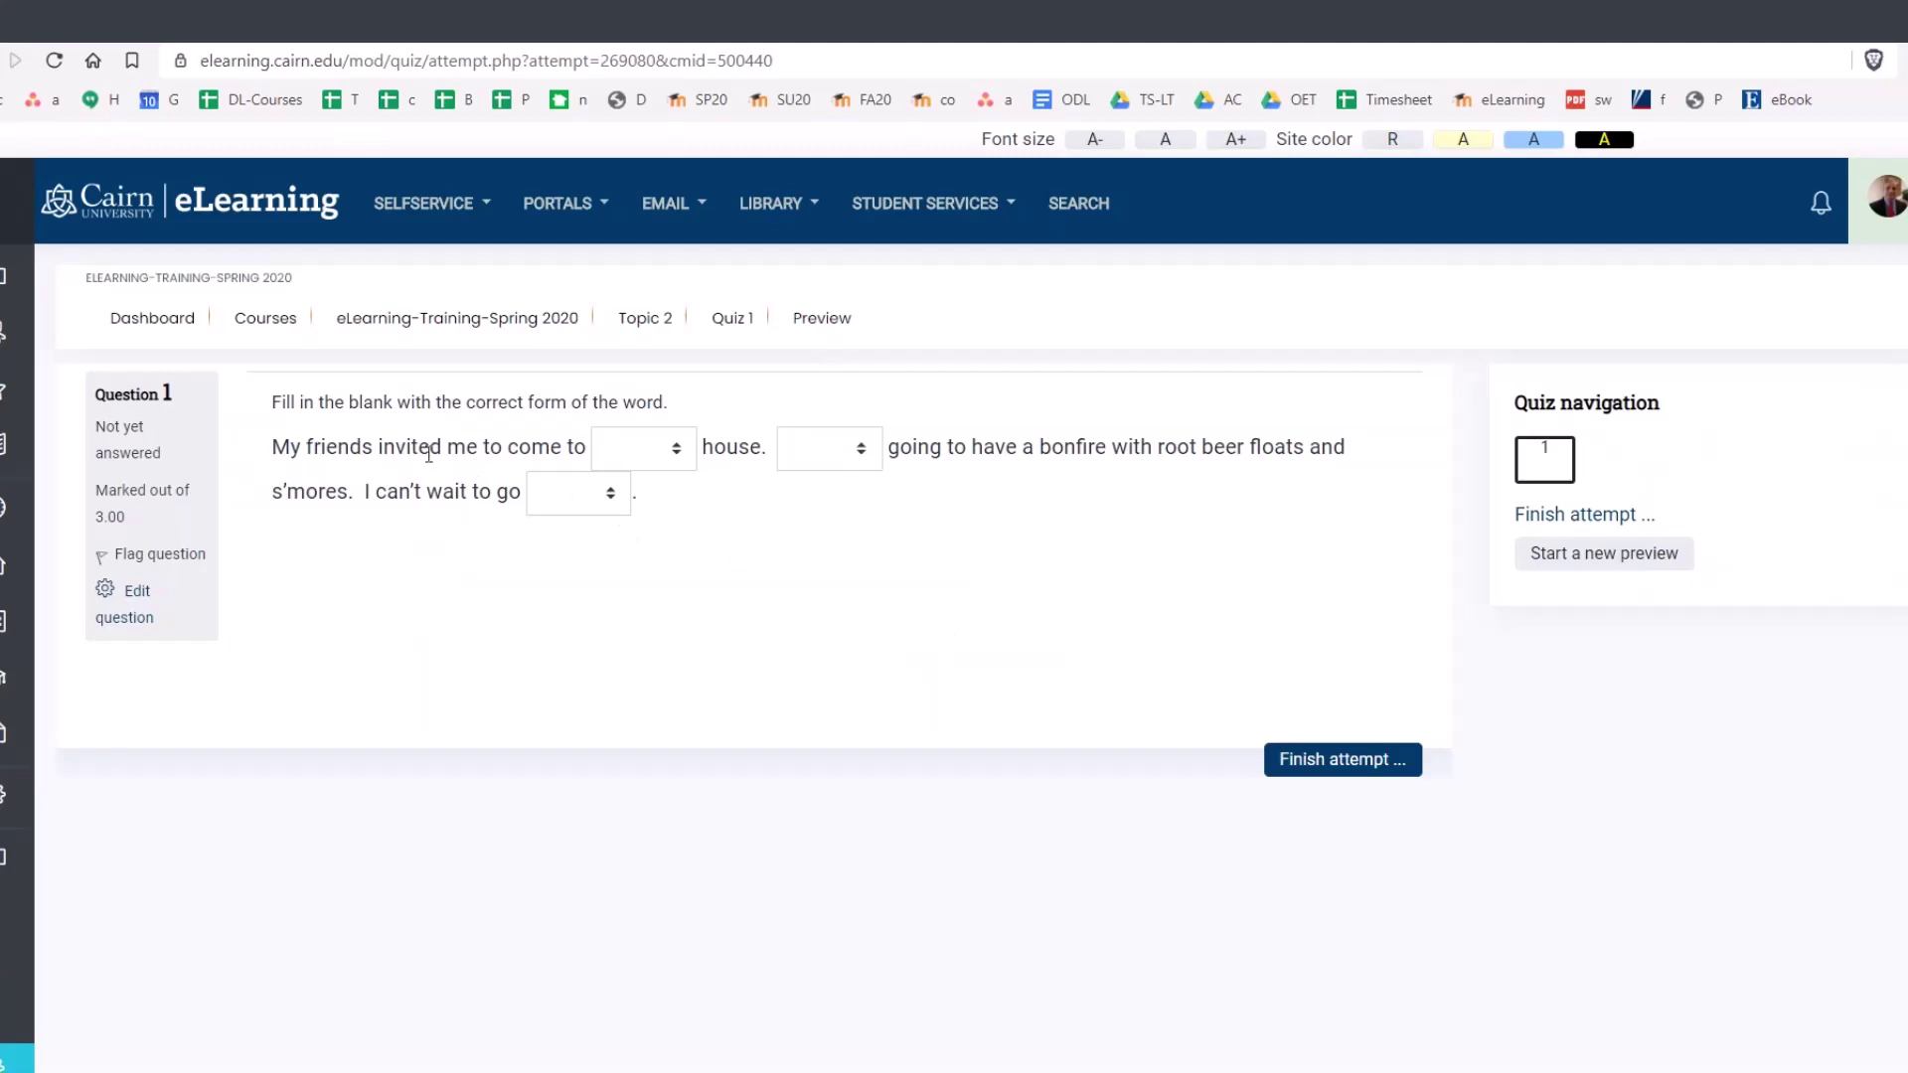
drag(288, 449, 497, 449)
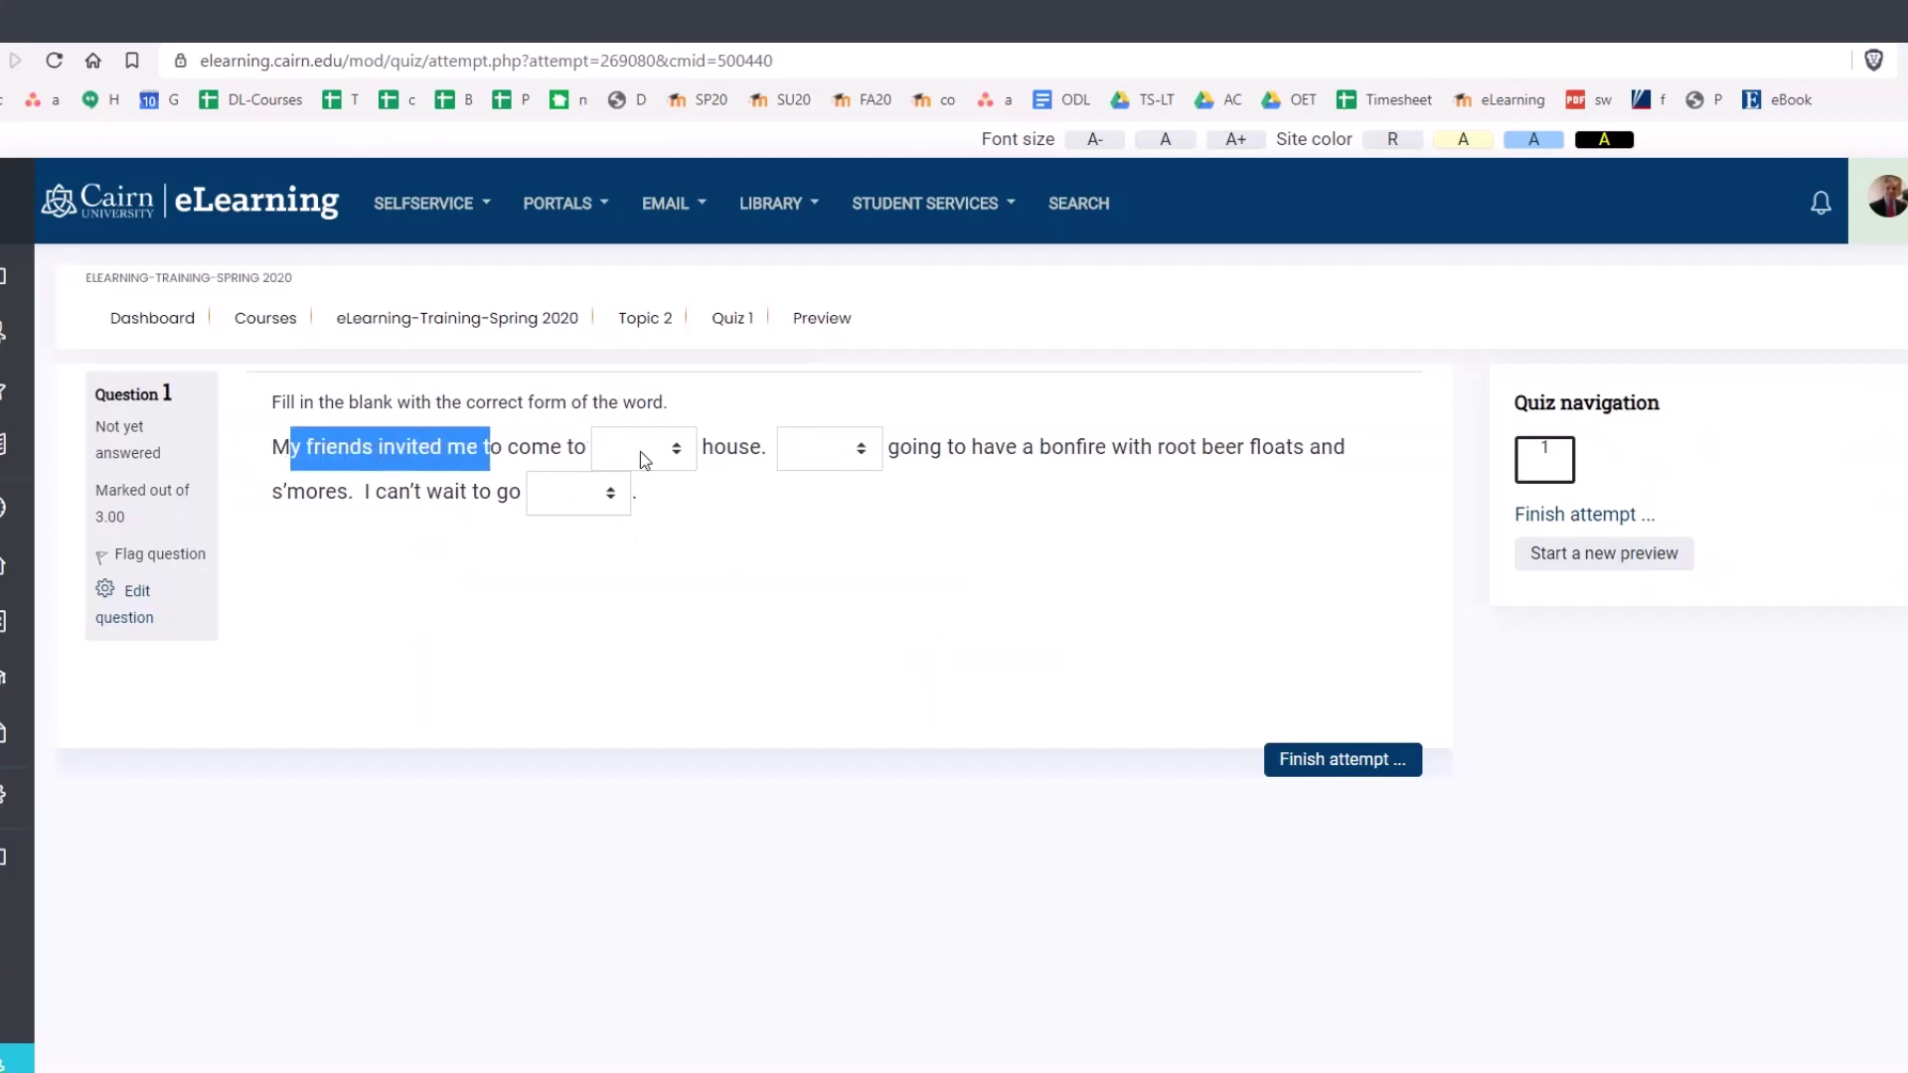
click(495, 452)
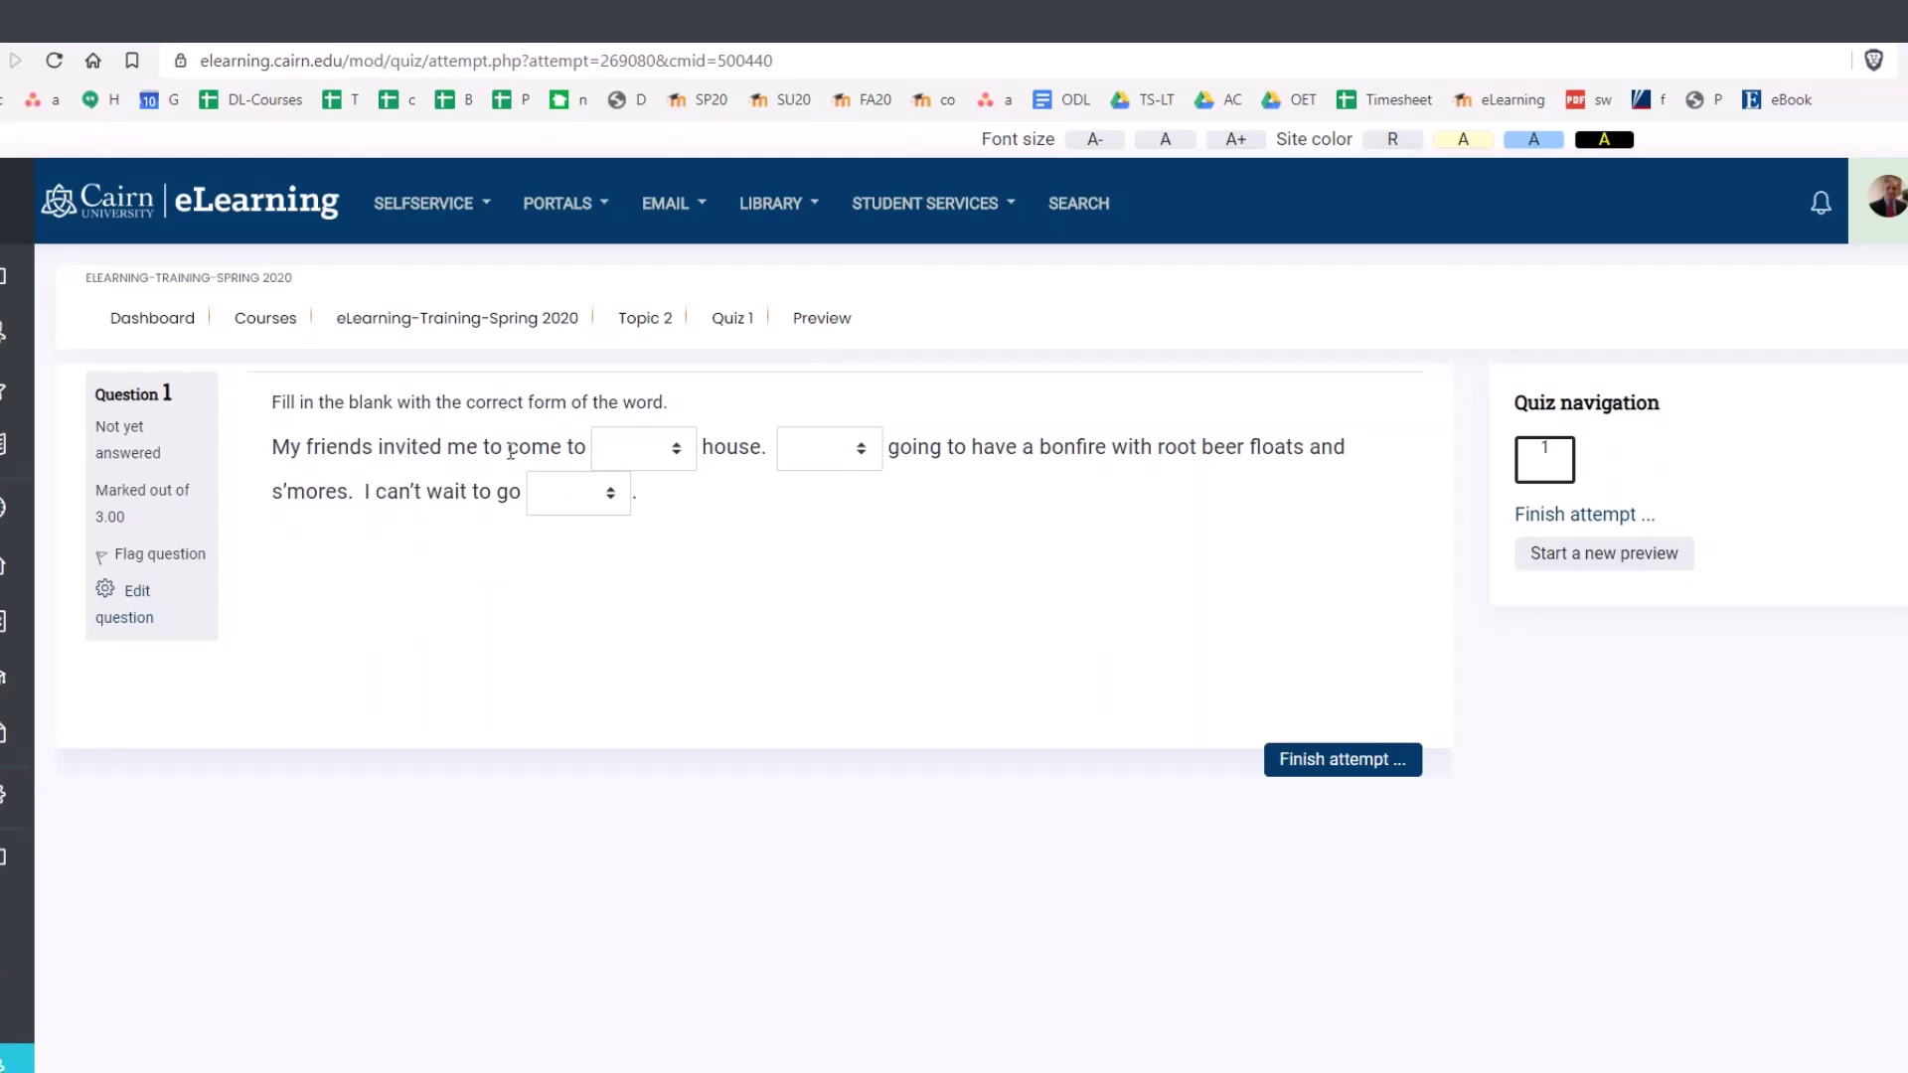
Step: Fill the three blanks with their, they're and there, then finish the attempt
click(652, 451)
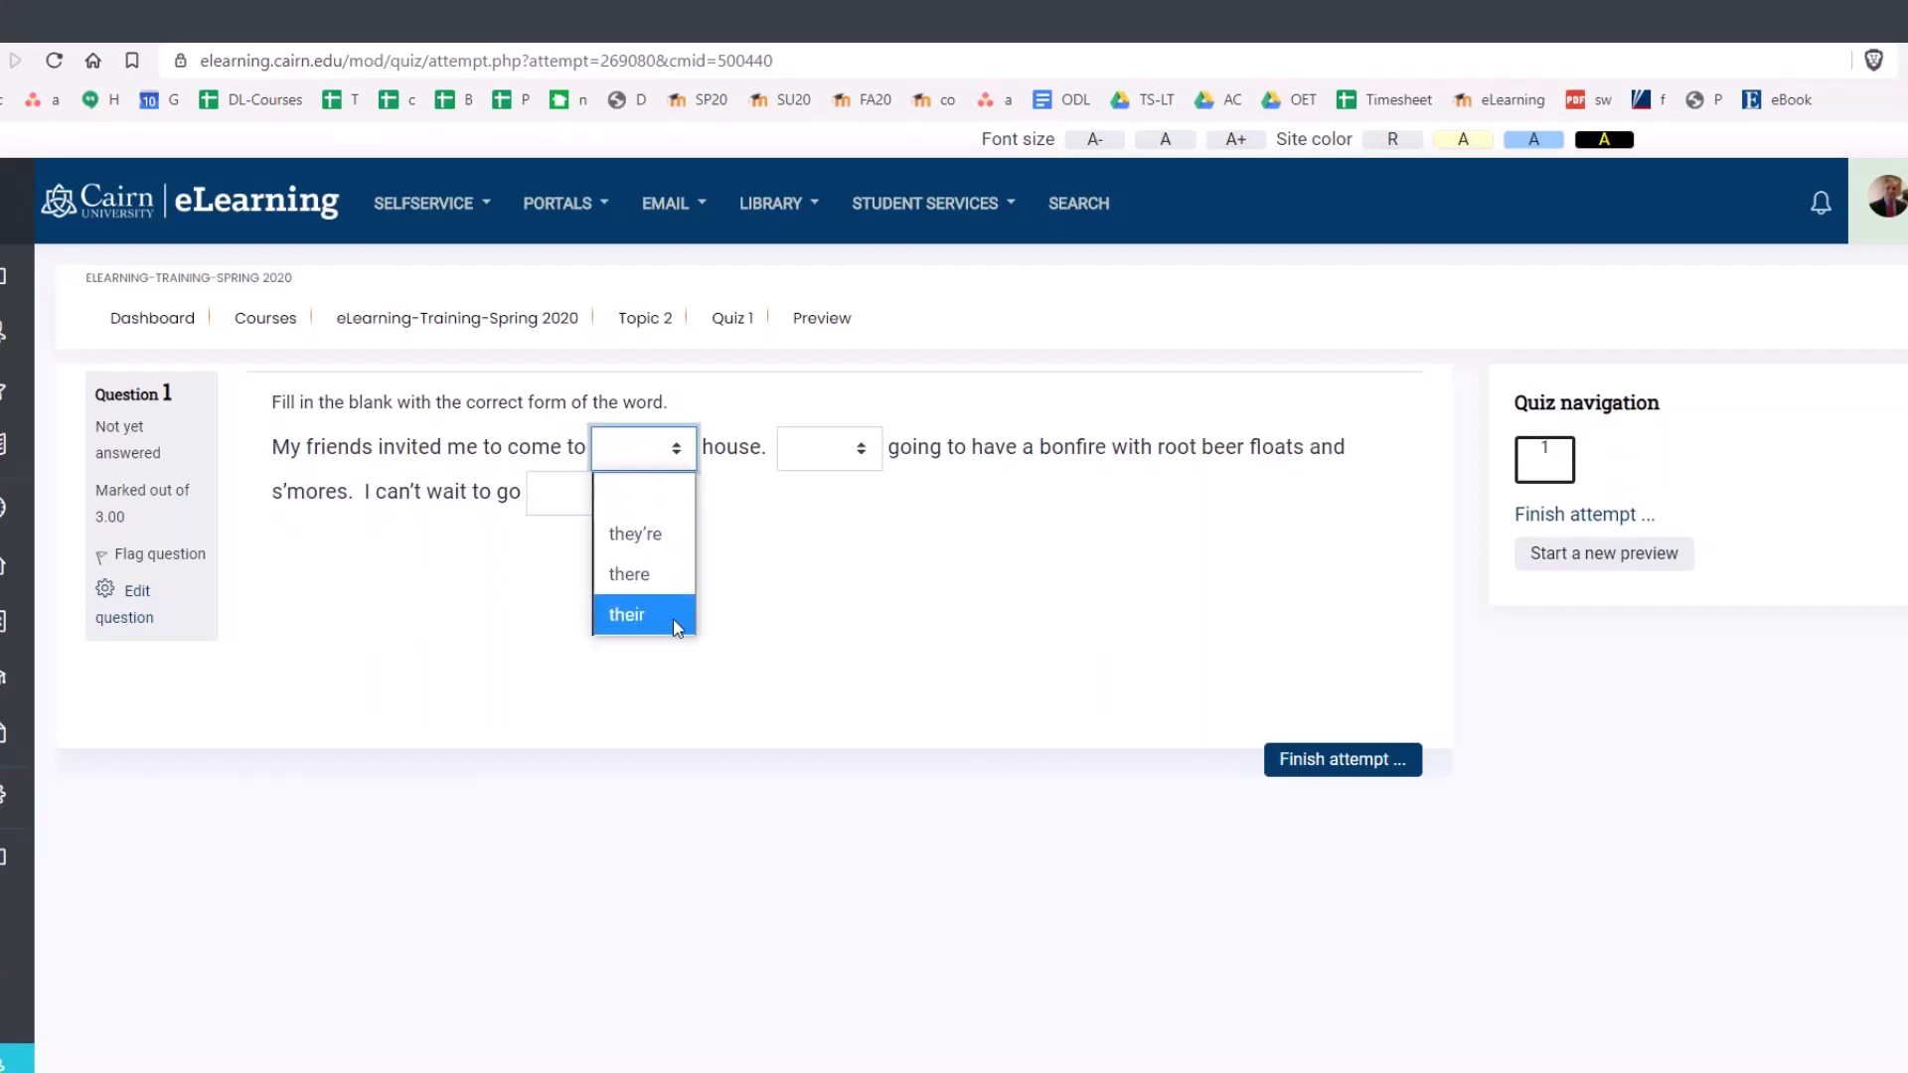
click(669, 623)
click(711, 599)
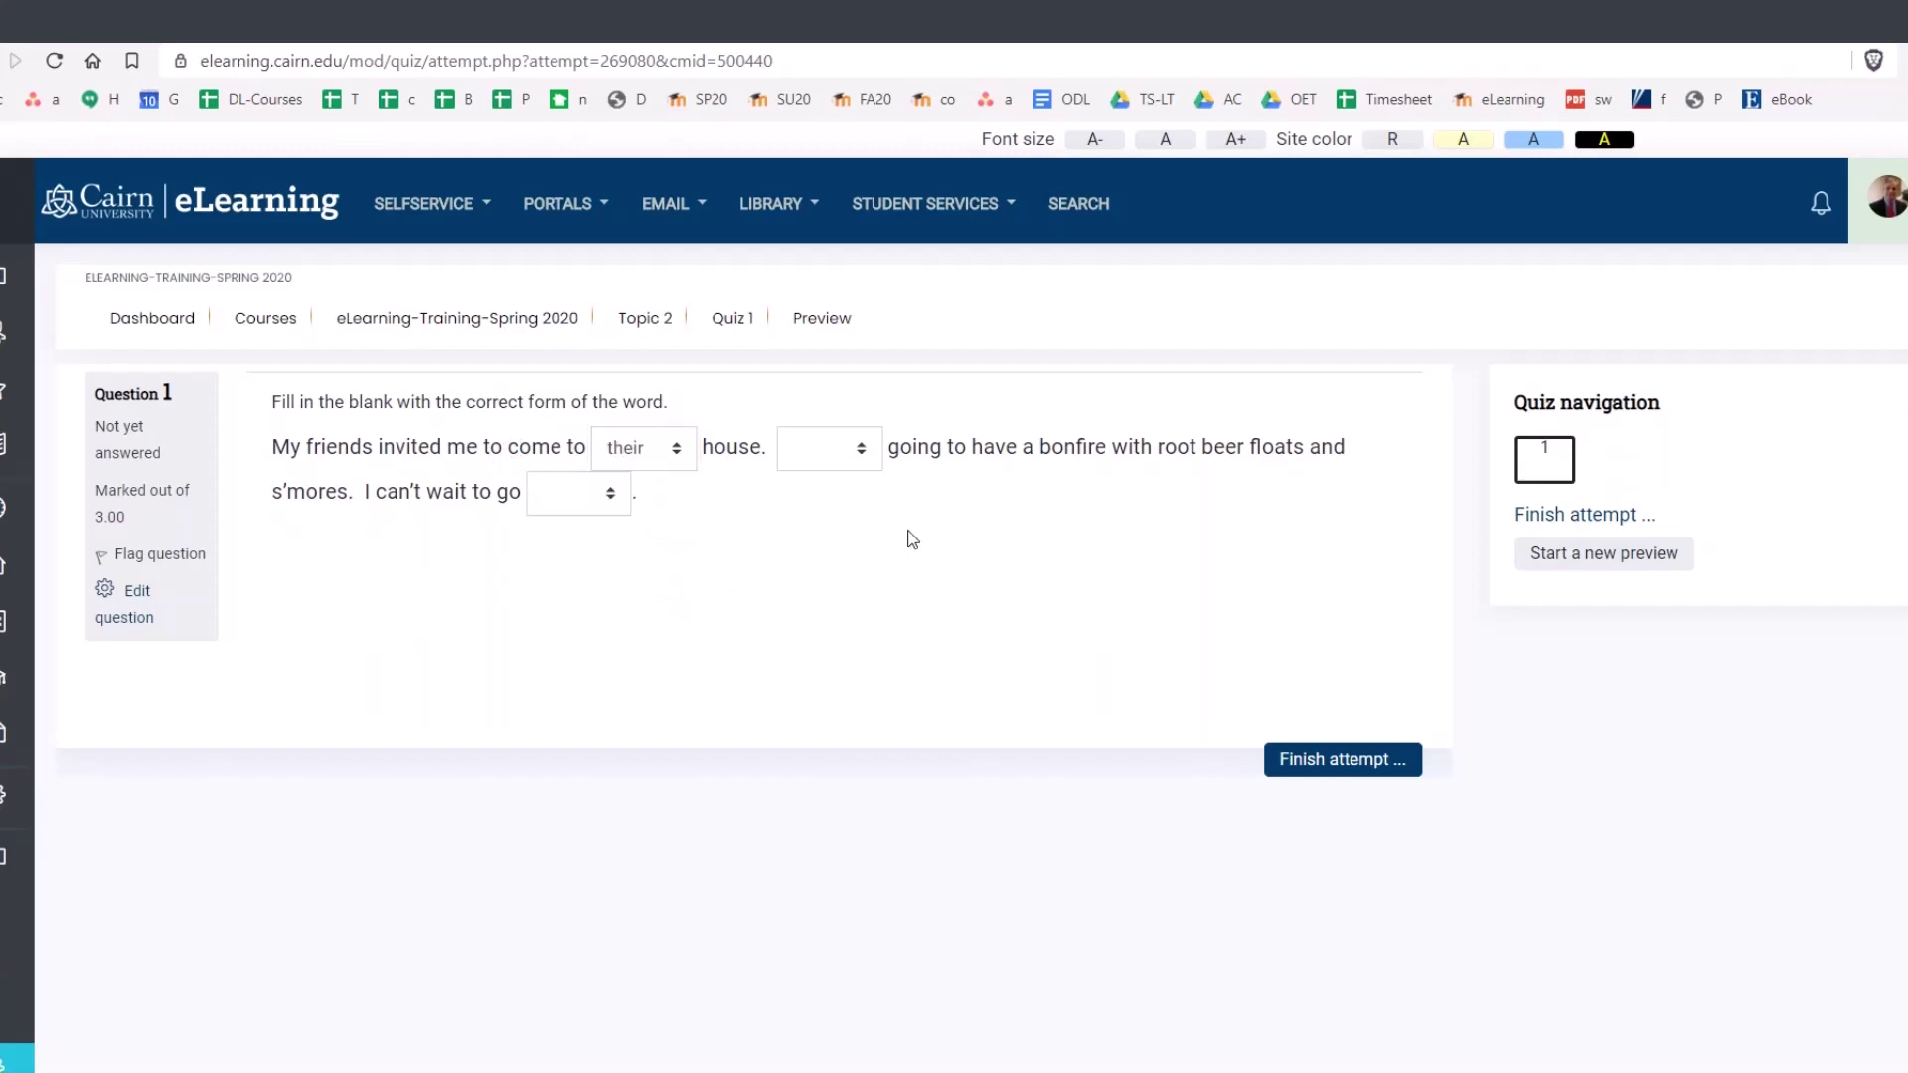
click(831, 449)
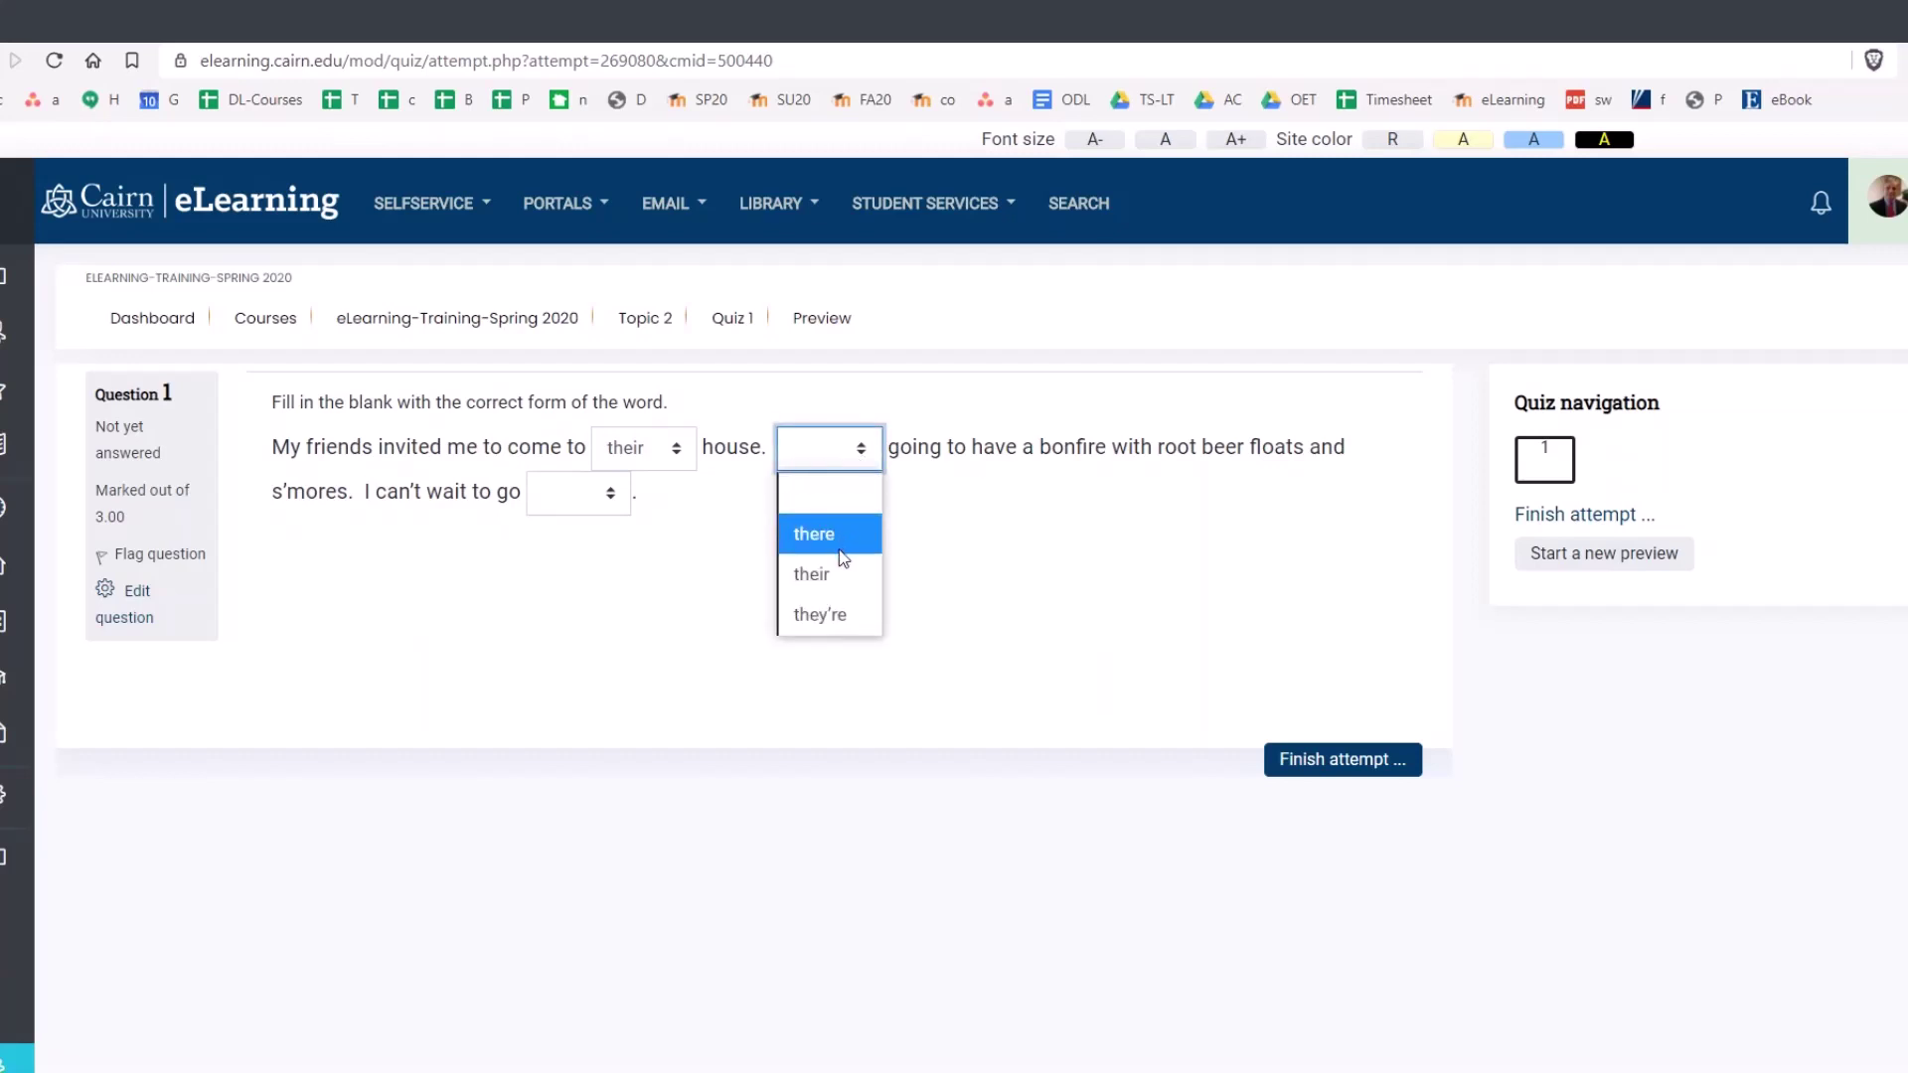
click(827, 615)
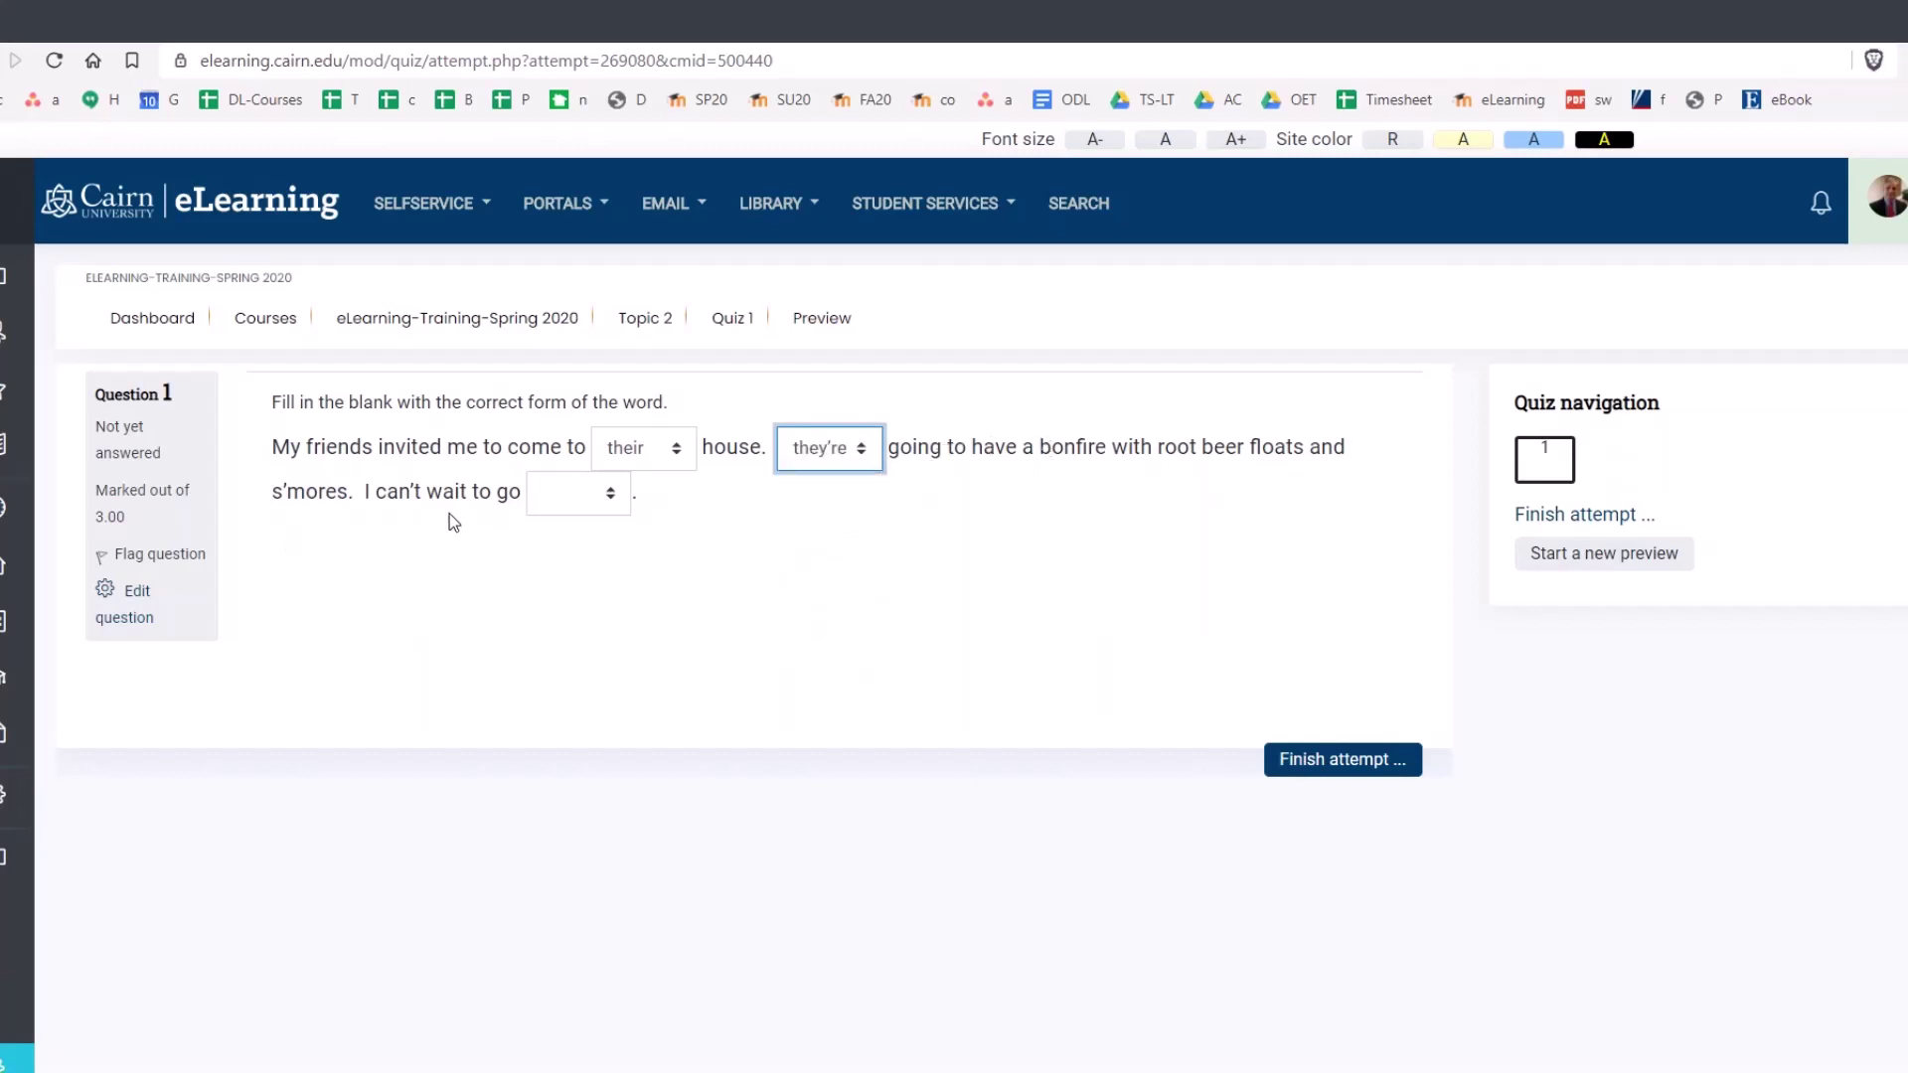
click(575, 504)
click(556, 617)
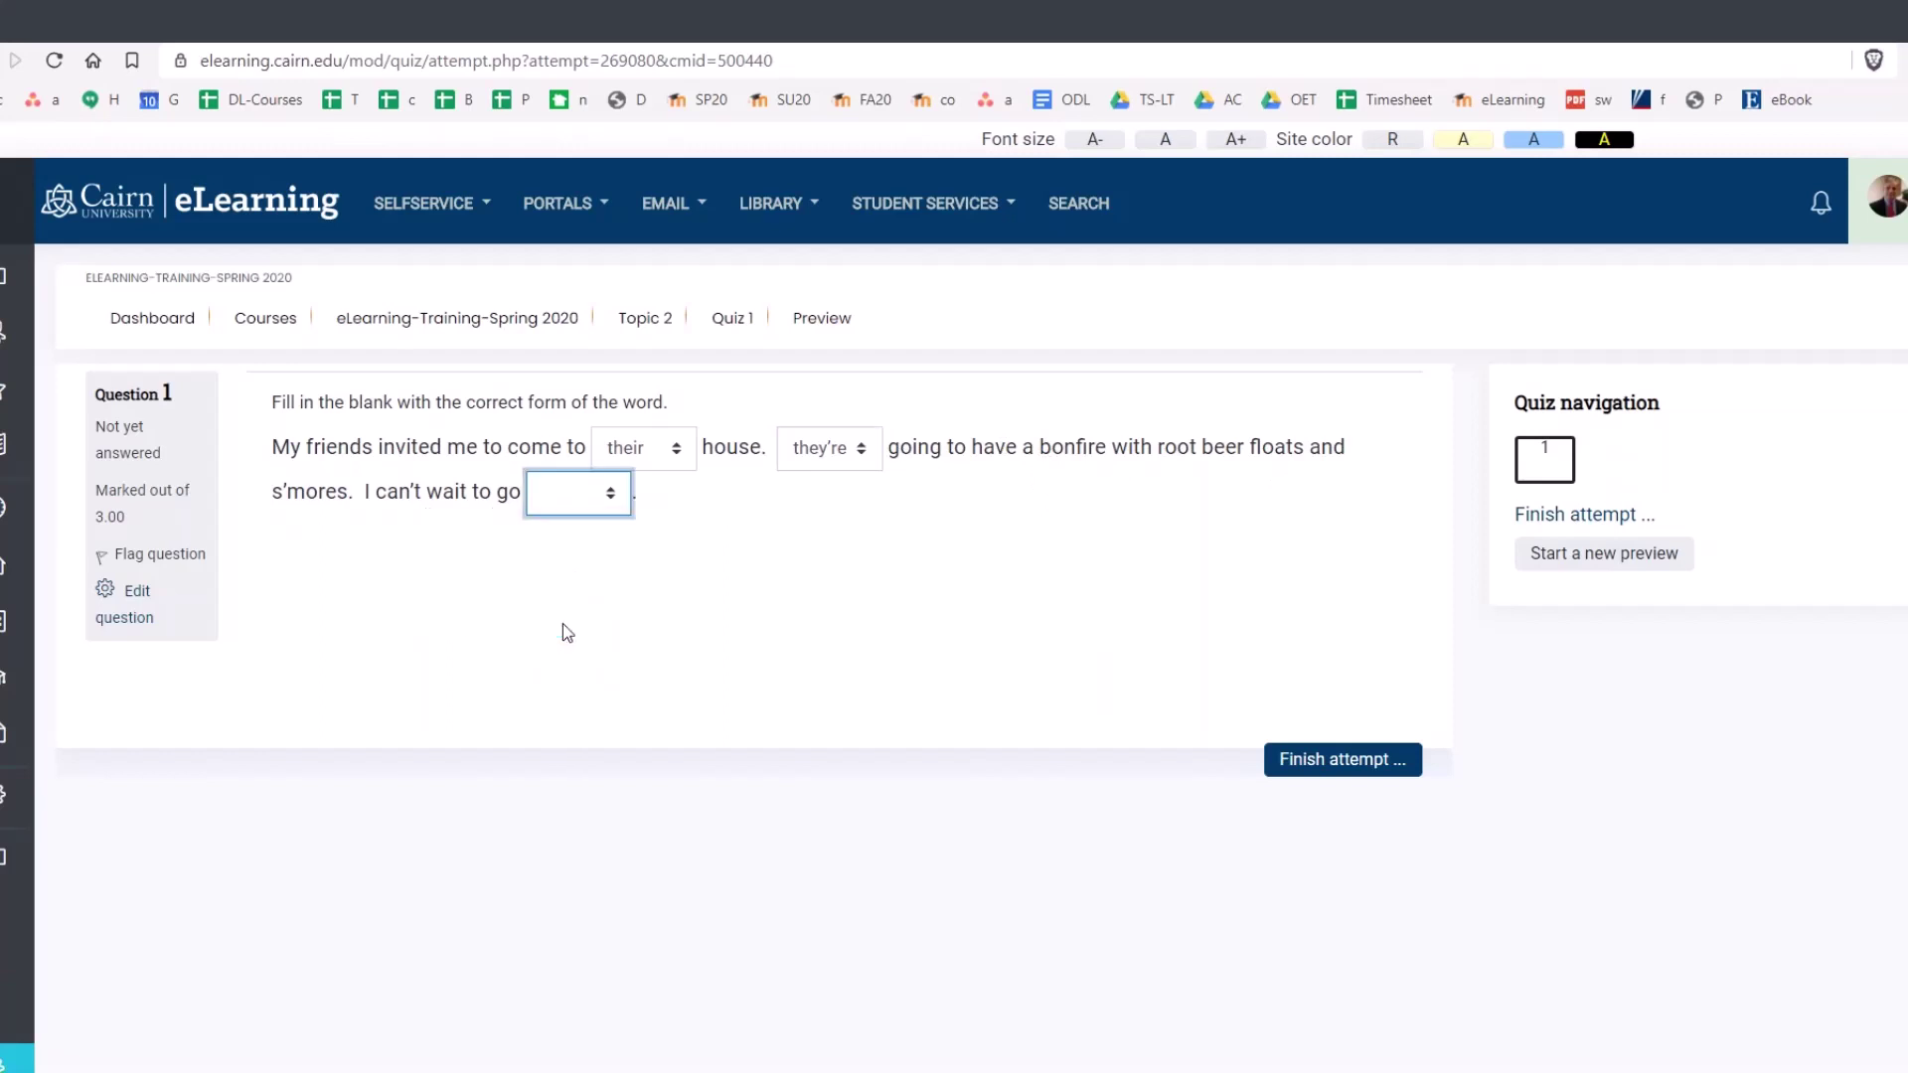
click(656, 628)
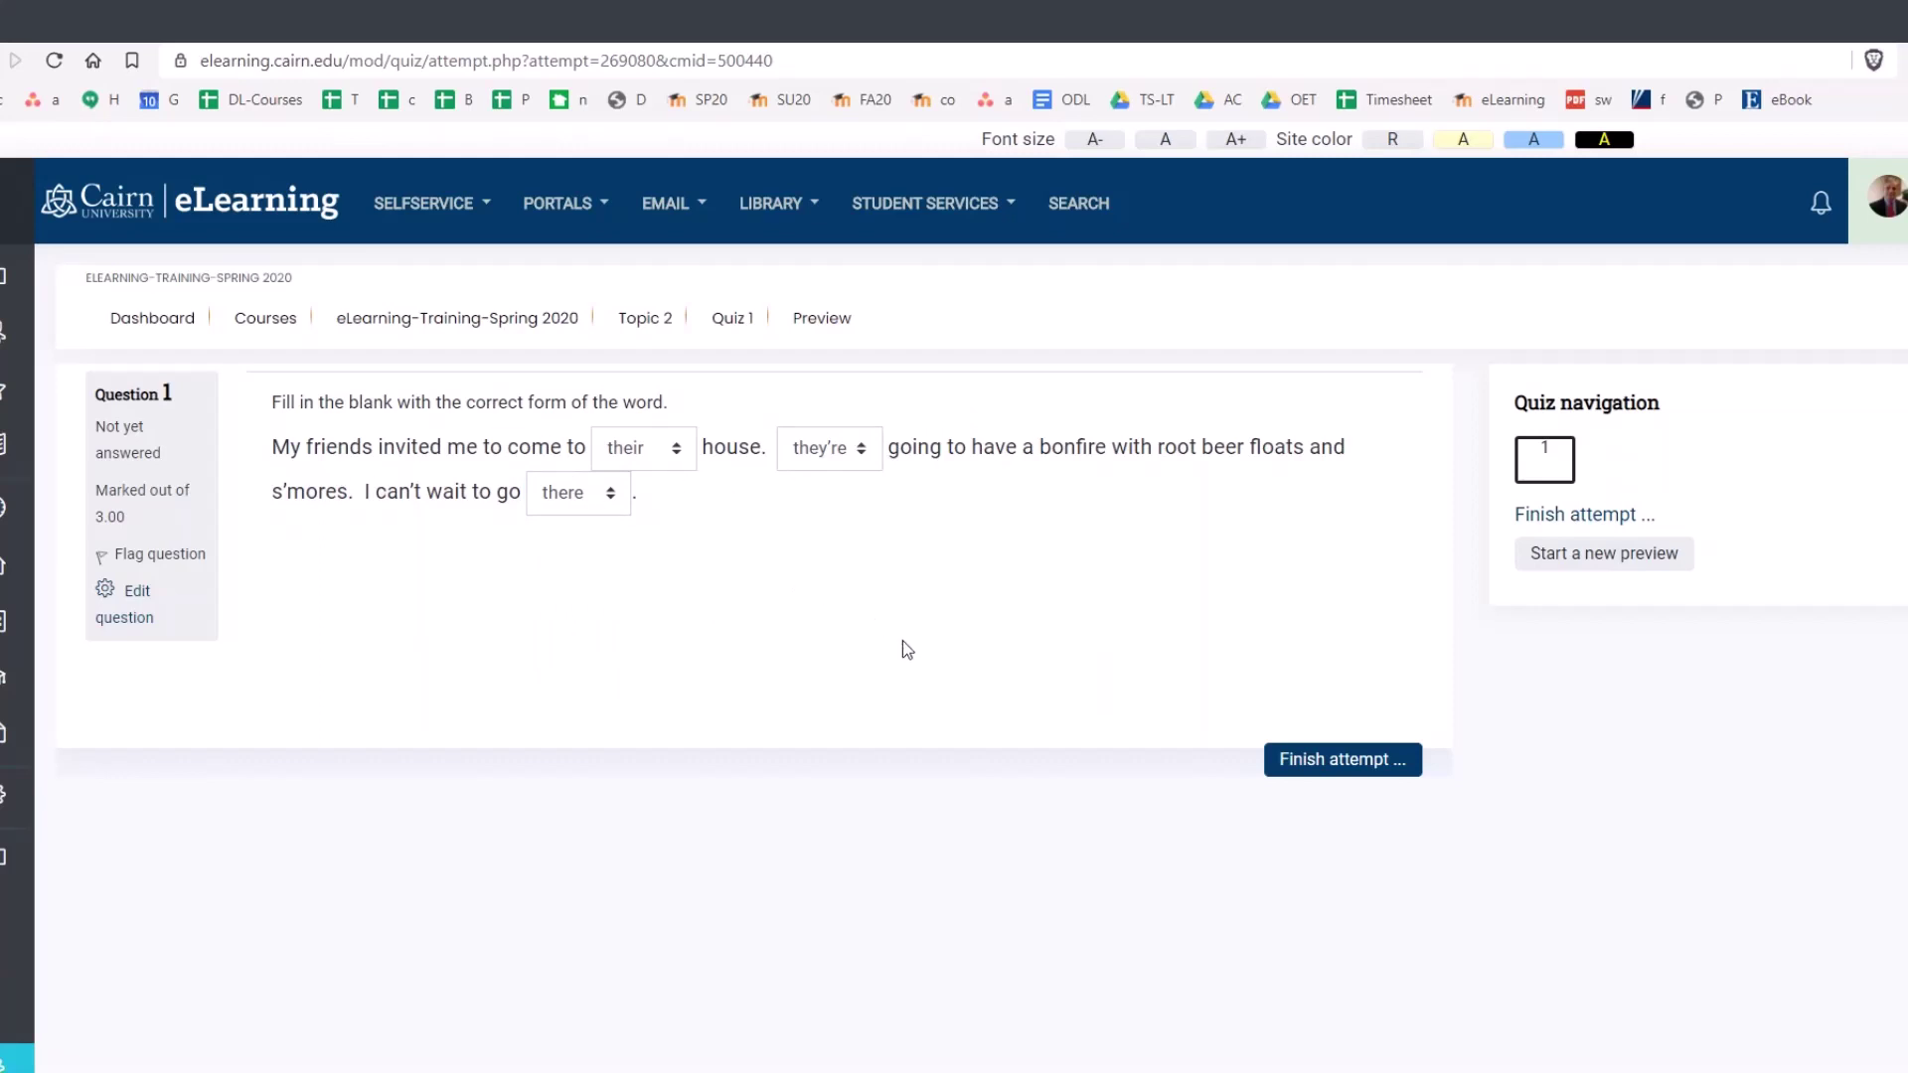
click(1323, 763)
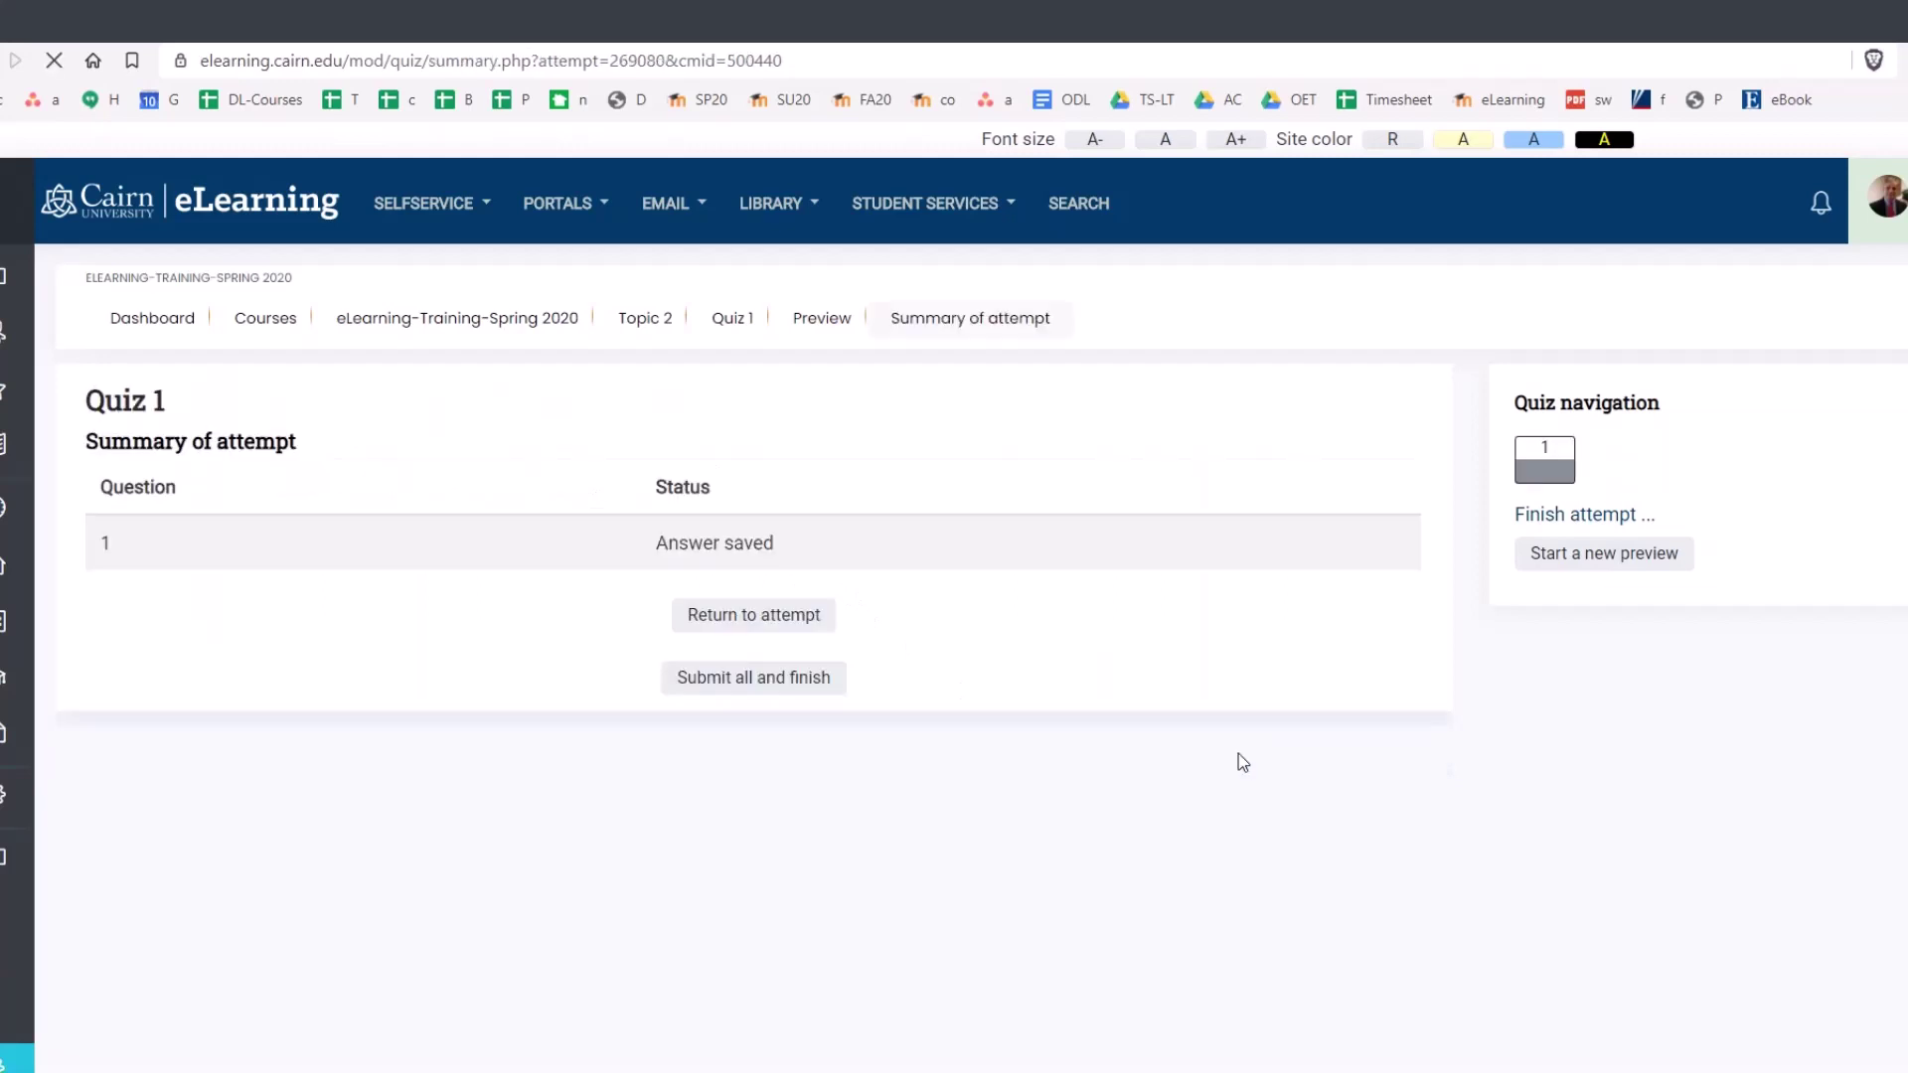
Step: Submit all answers and review the 100.00 grade and general feedback sentence
click(737, 695)
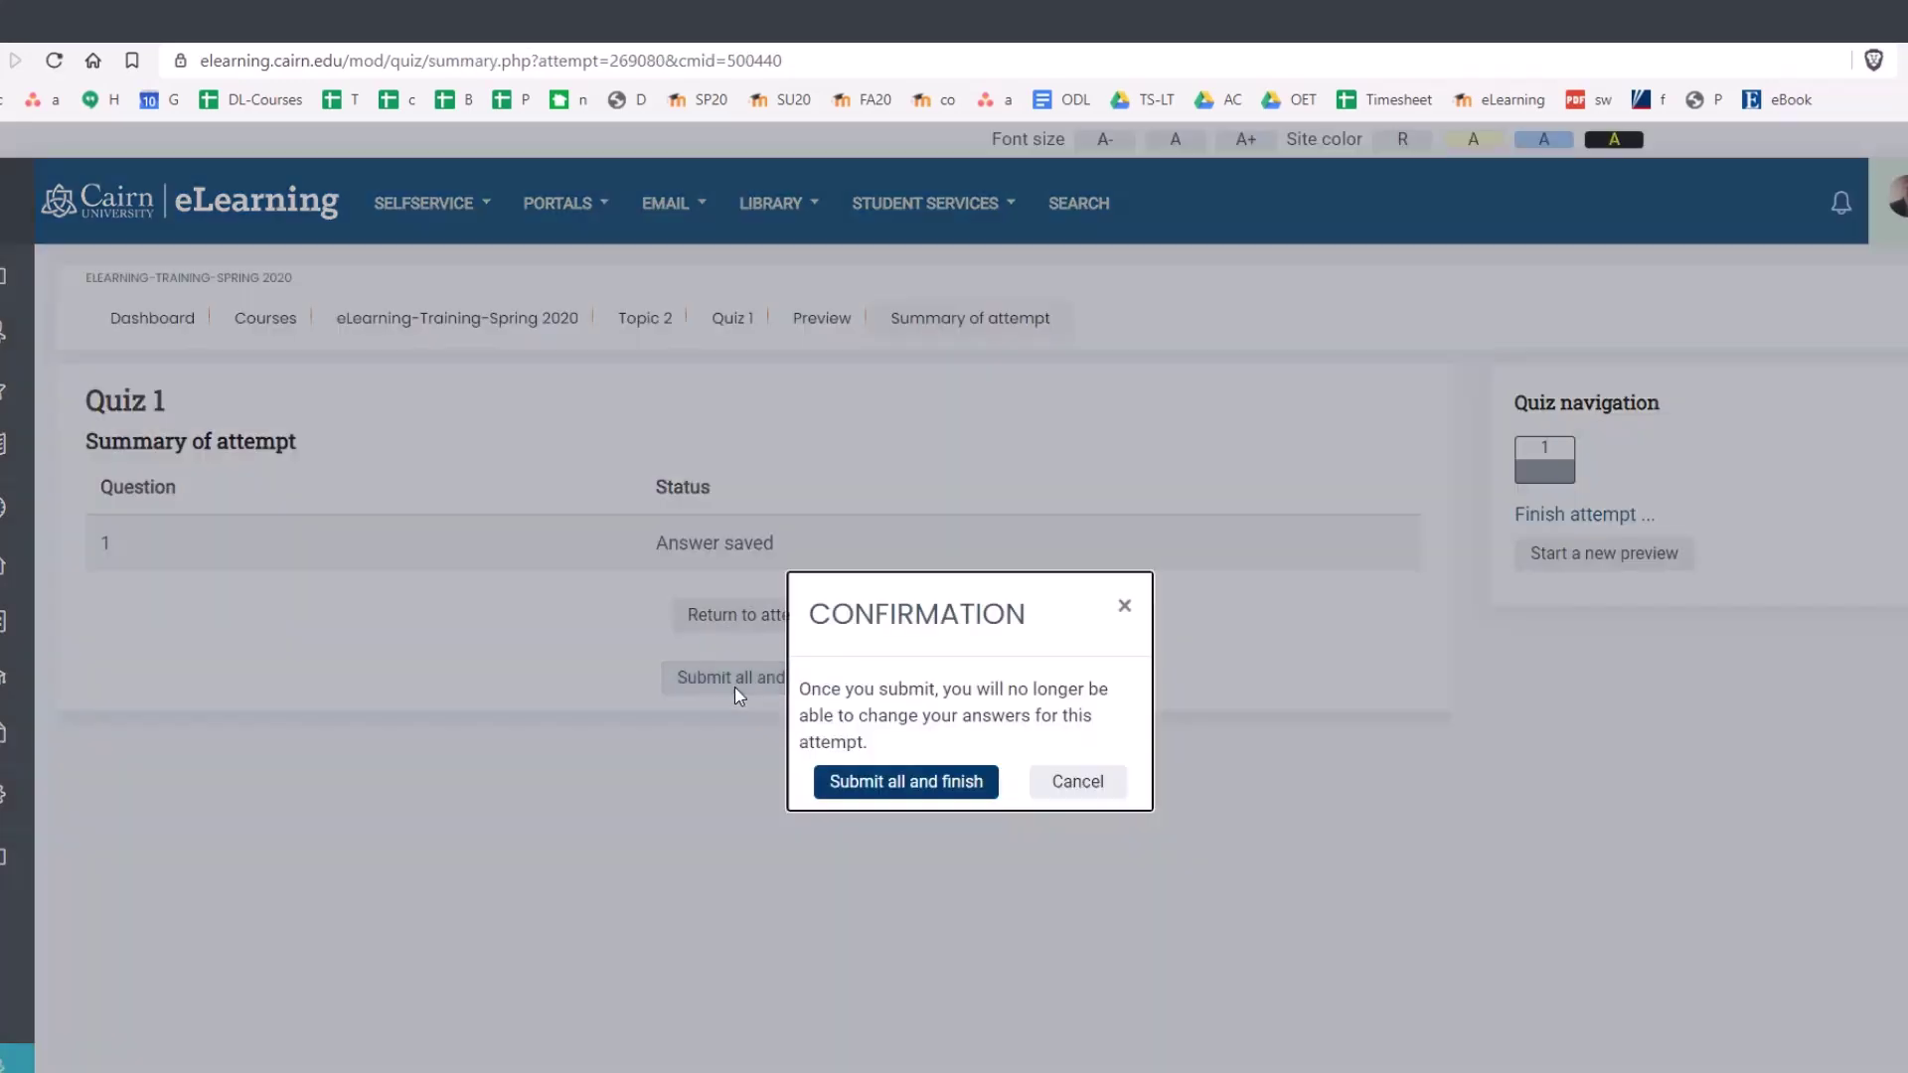
click(870, 787)
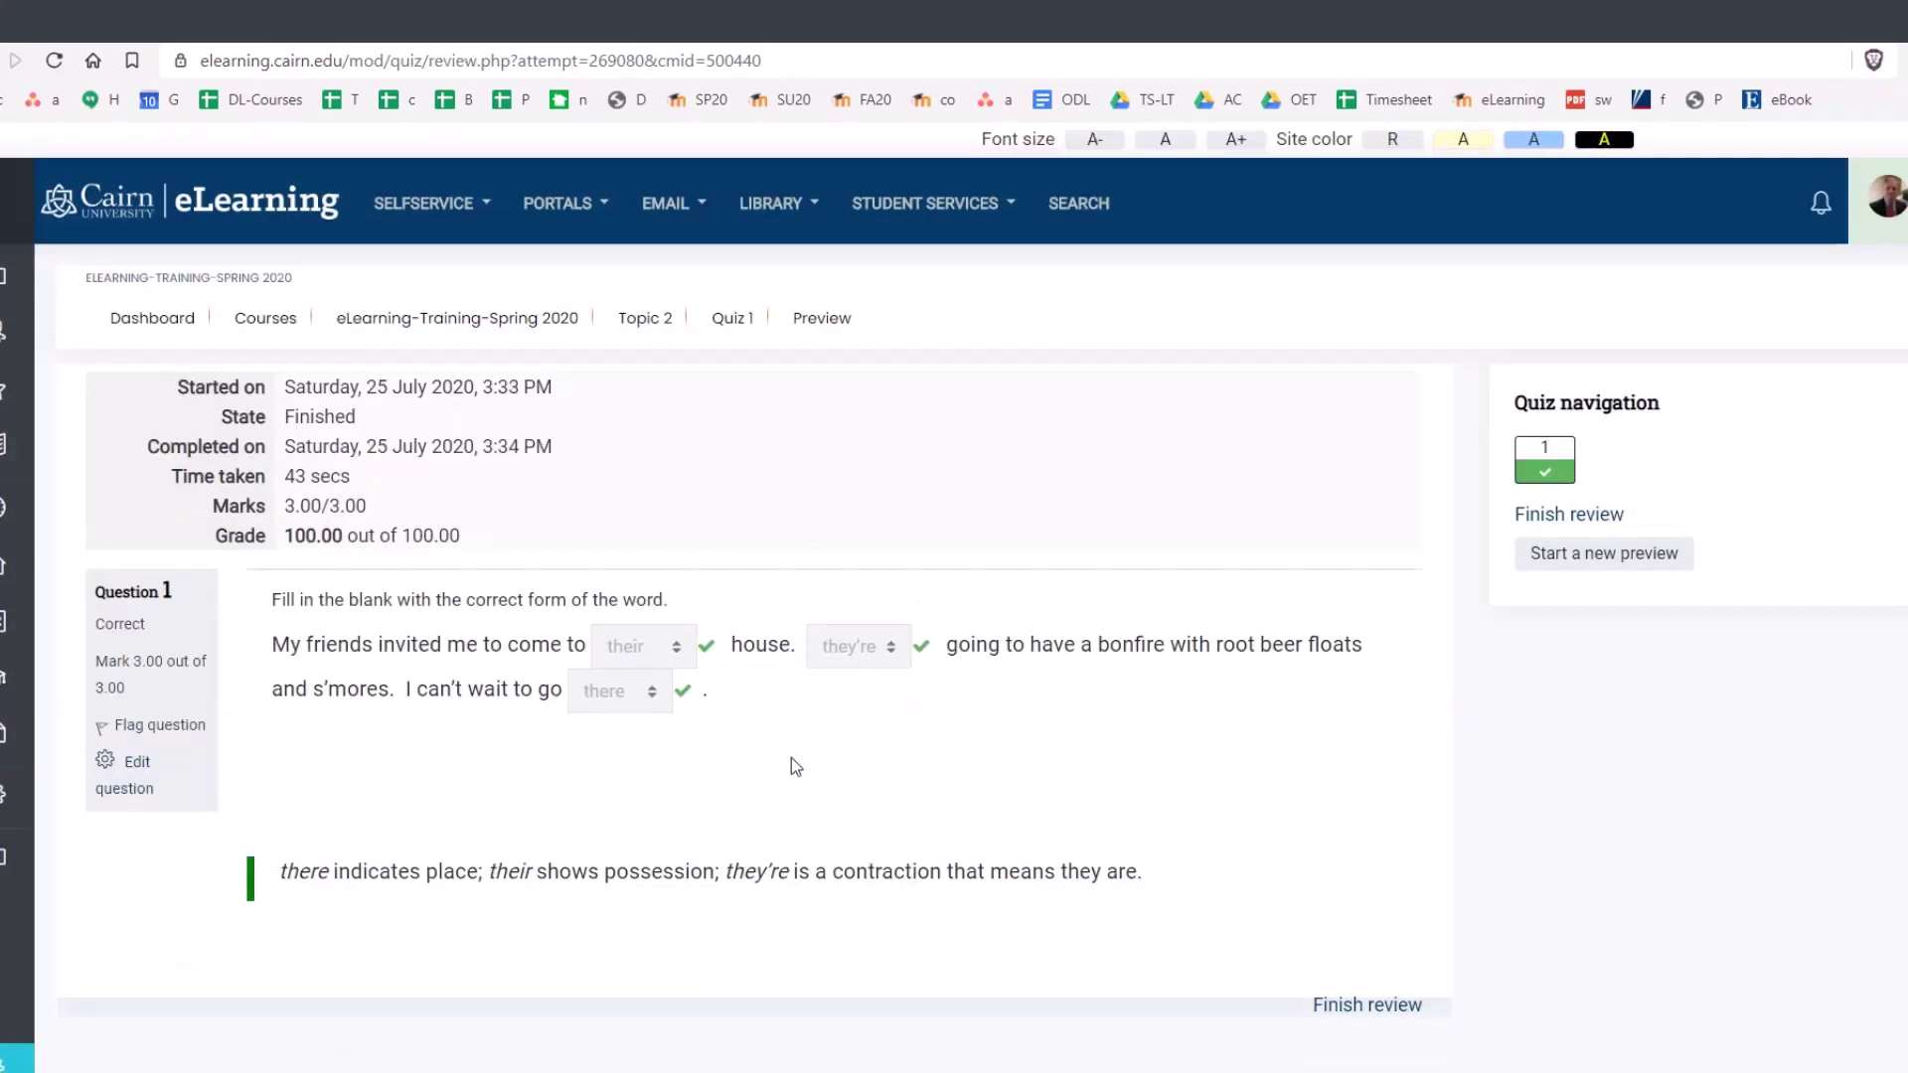
drag(463, 541, 282, 541)
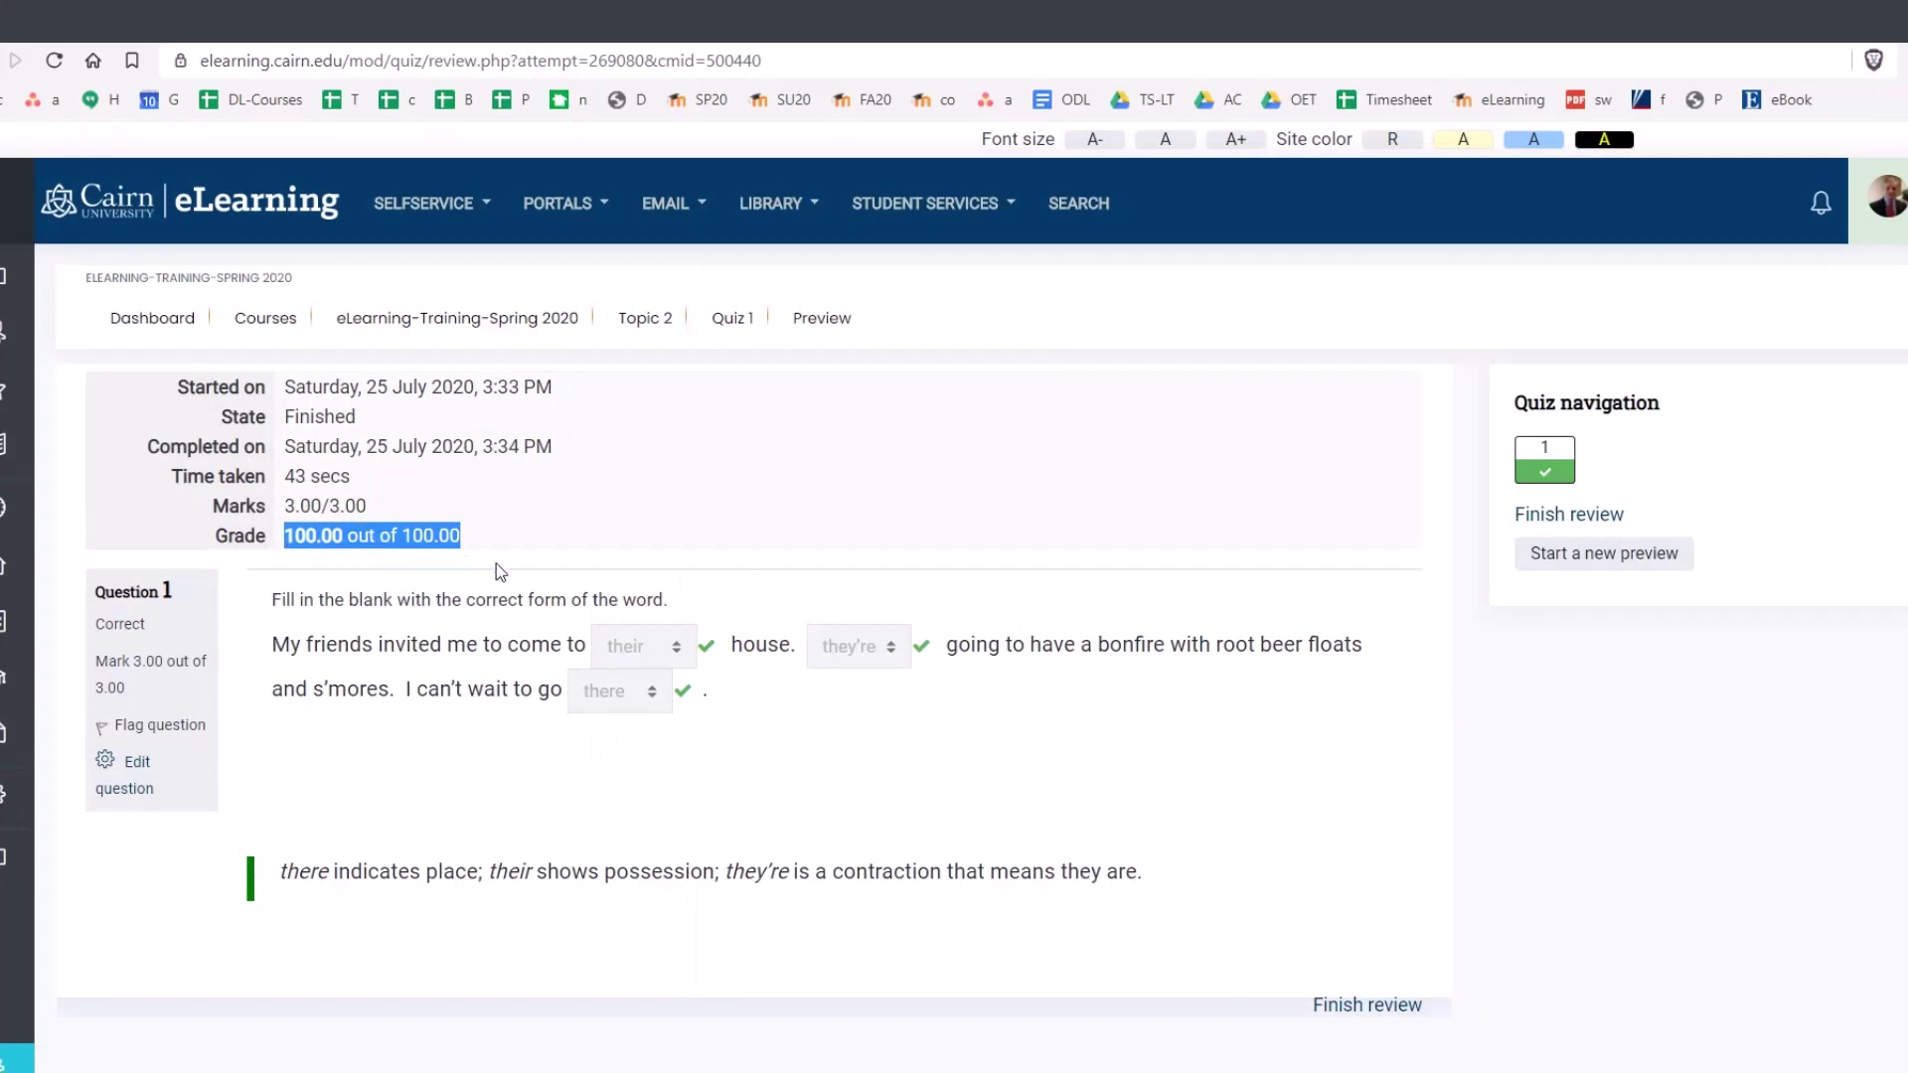
click(387, 842)
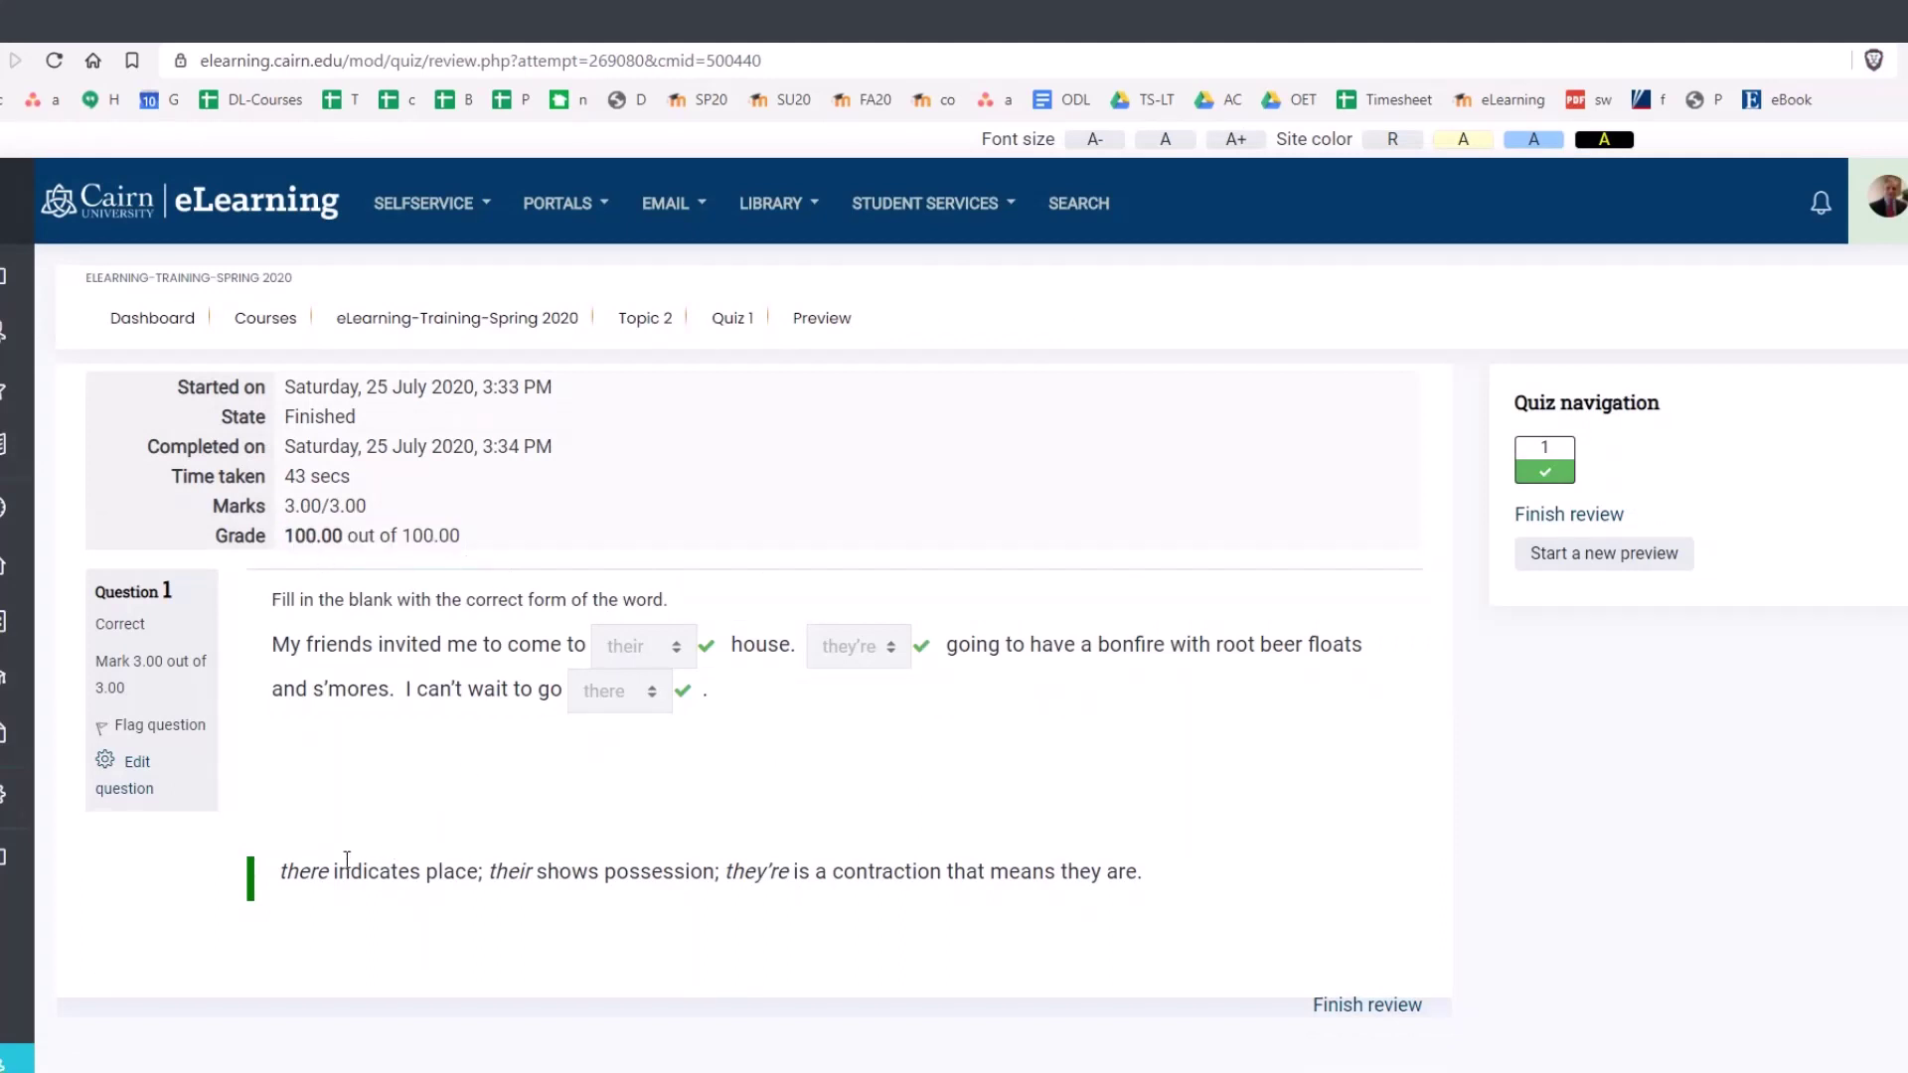
drag(1145, 879, 300, 865)
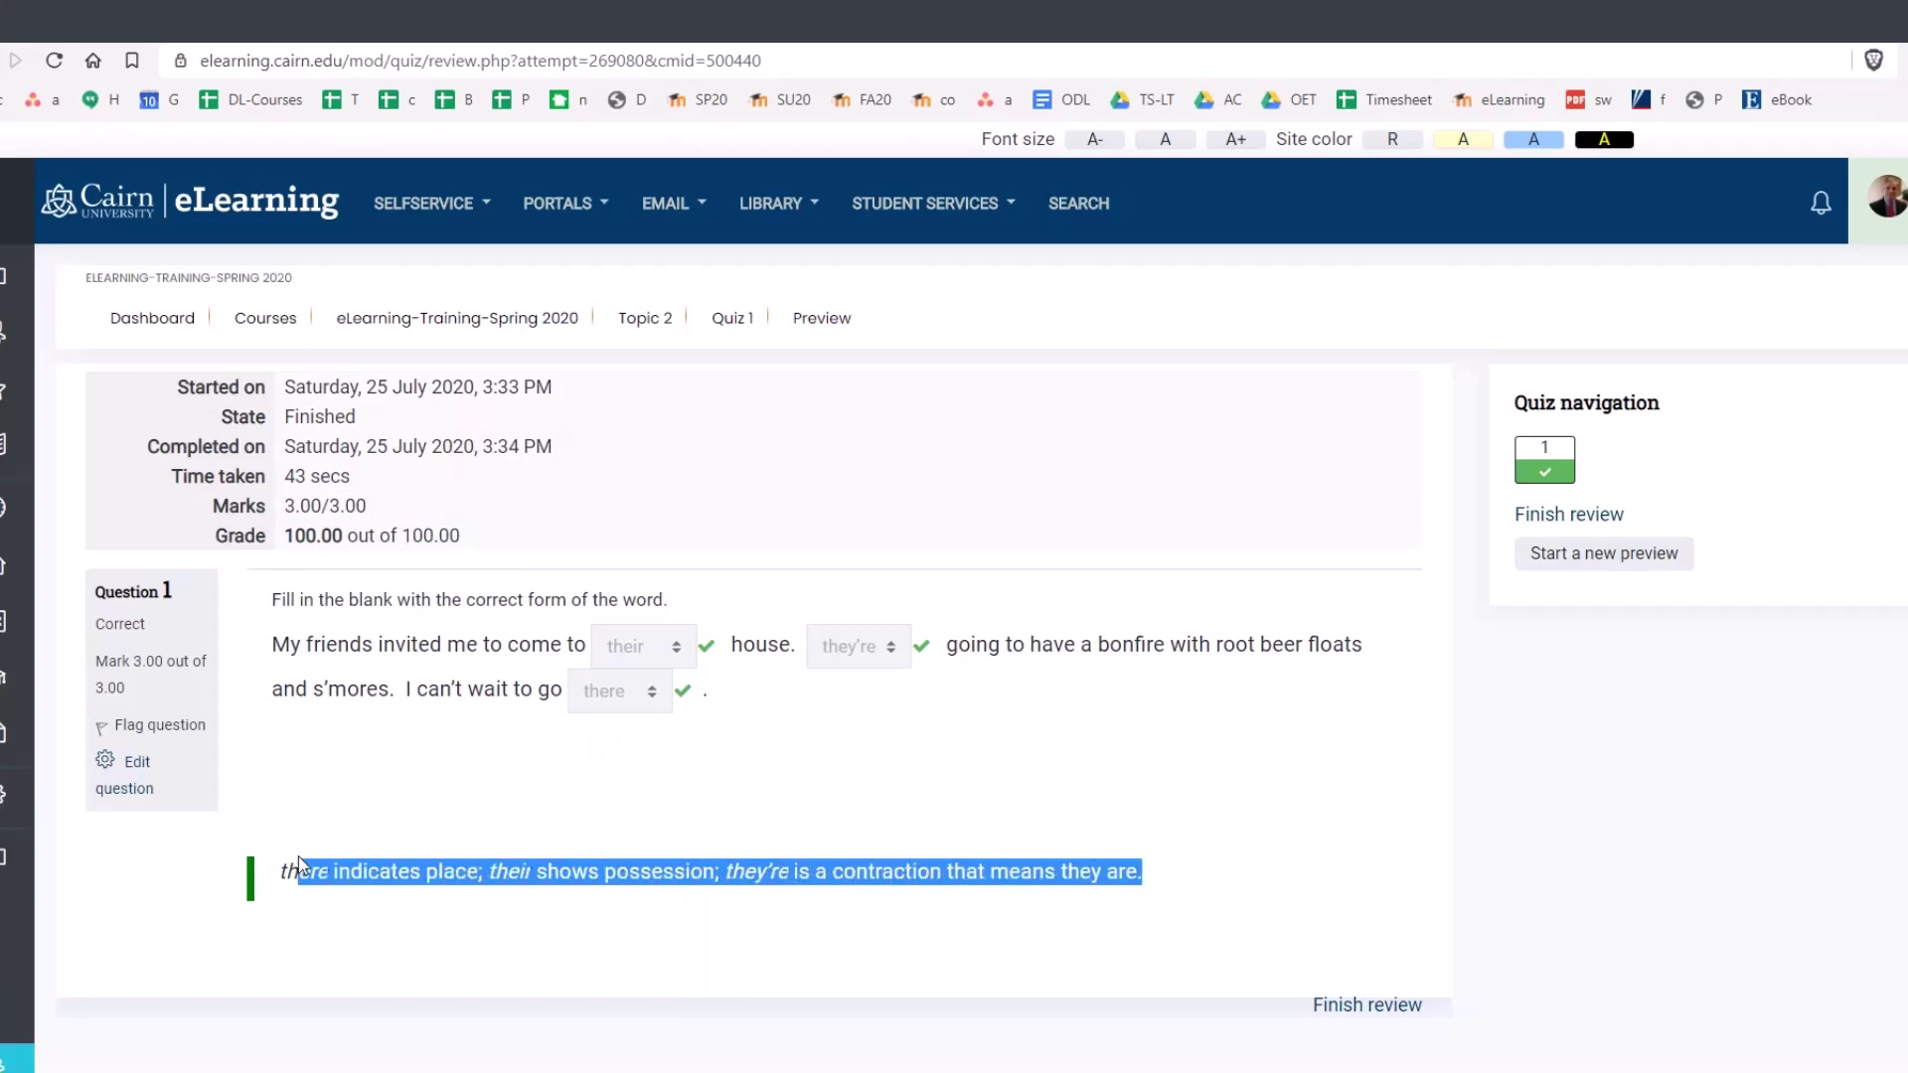